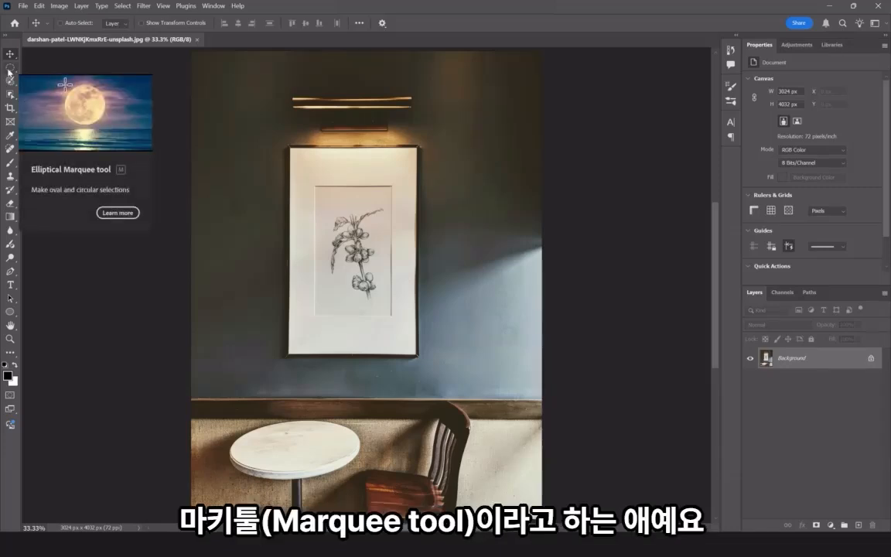
# Select the picture frame with the Rectangular Marquee tool and copy it onto a new layer.
pyautogui.rightClick(9, 69)
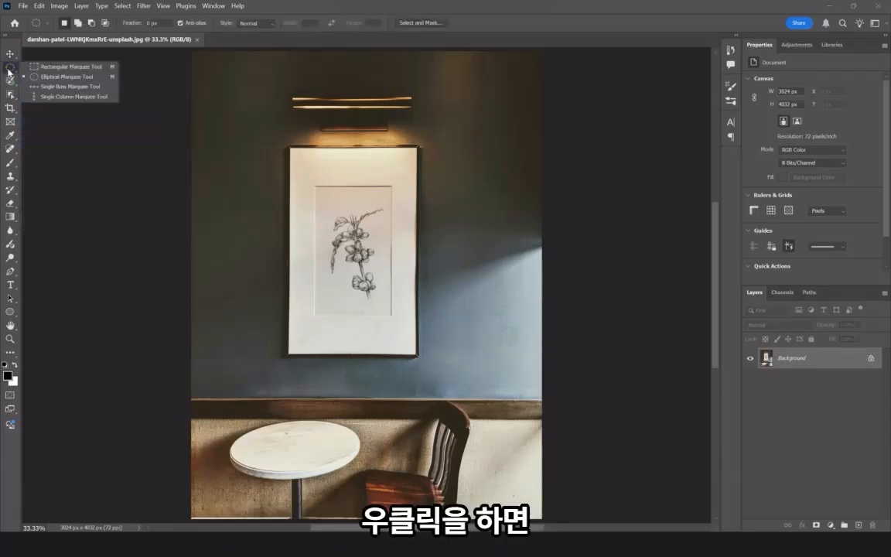
pyautogui.click(58, 66)
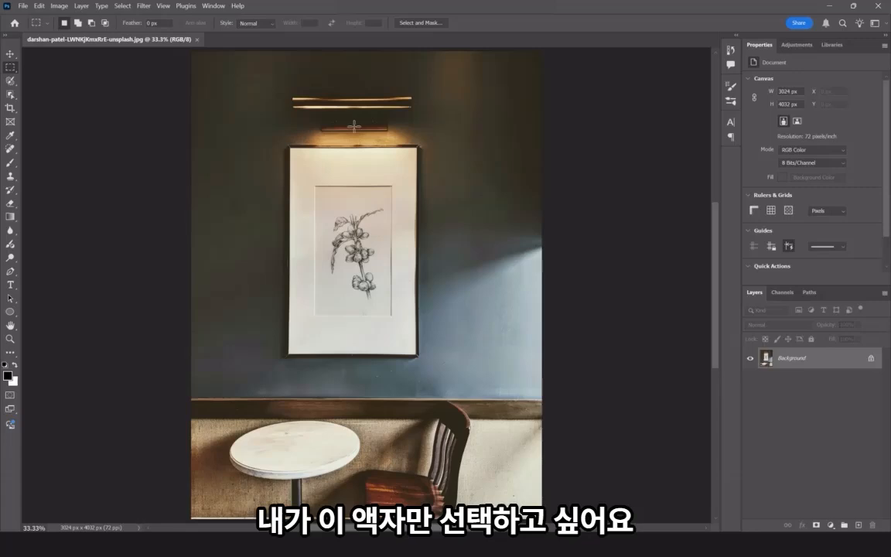
pyautogui.click(10, 54)
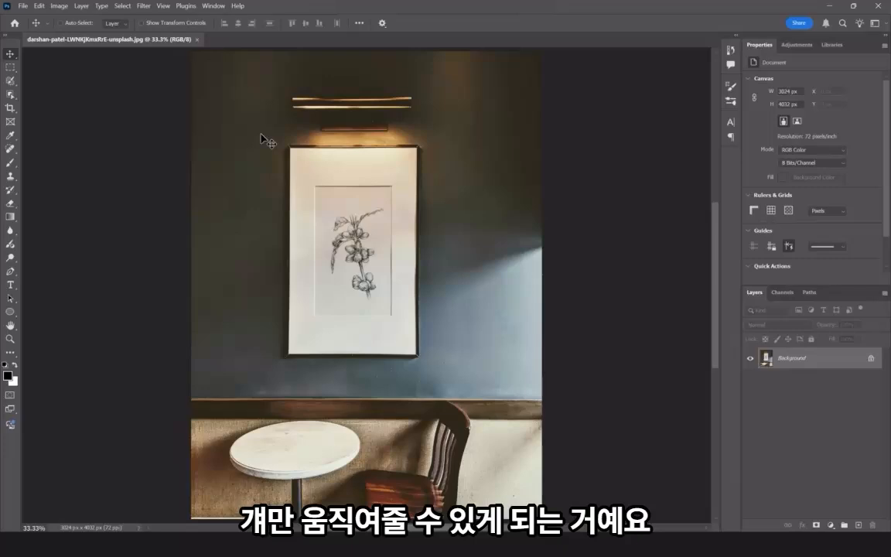
pyautogui.click(11, 68)
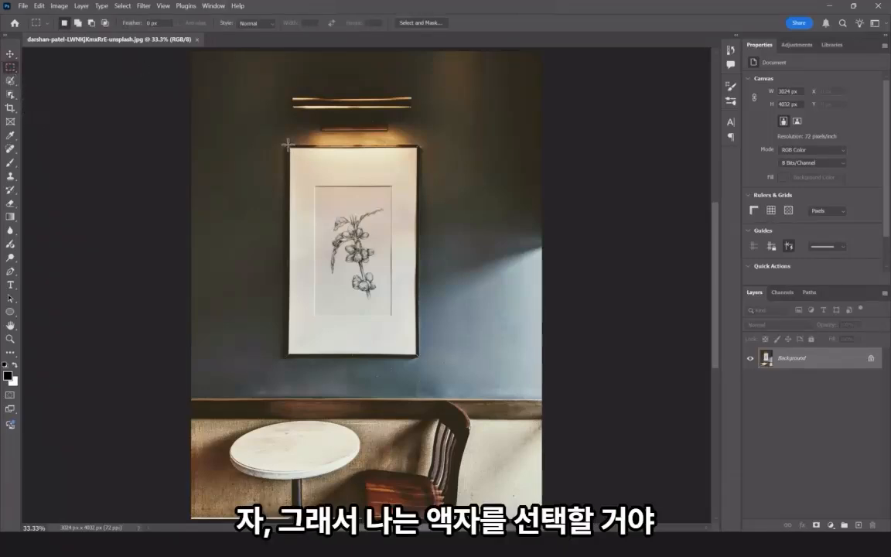
pyautogui.moveTo(287, 144); pyautogui.dragTo(418, 358)
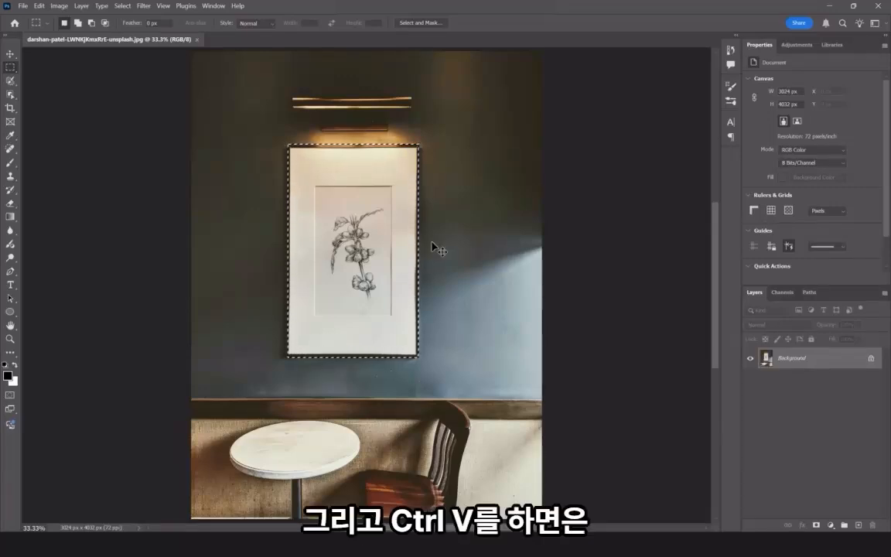
pyautogui.hotkey('ctrl', 'v')
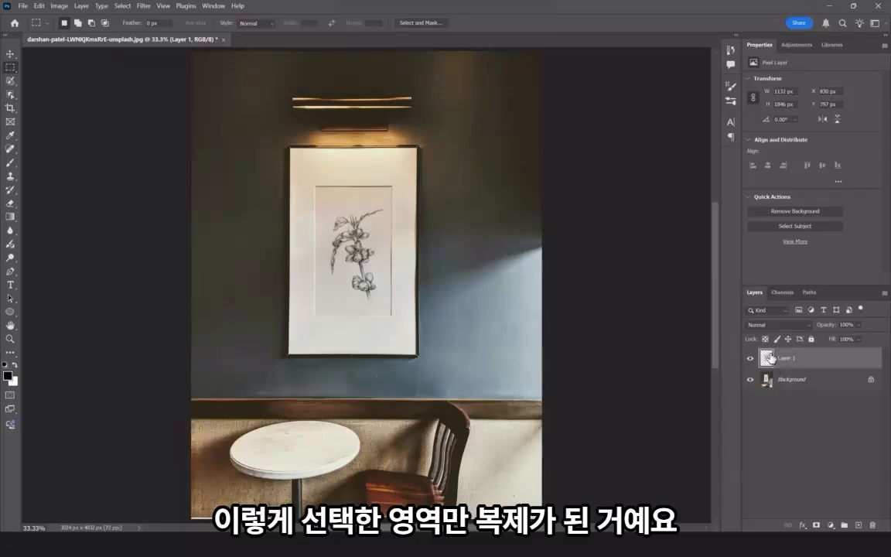
# Check the copied frame by hiding and reshowing the Background layer, and delete the copied layer.
pyautogui.click(751, 382)
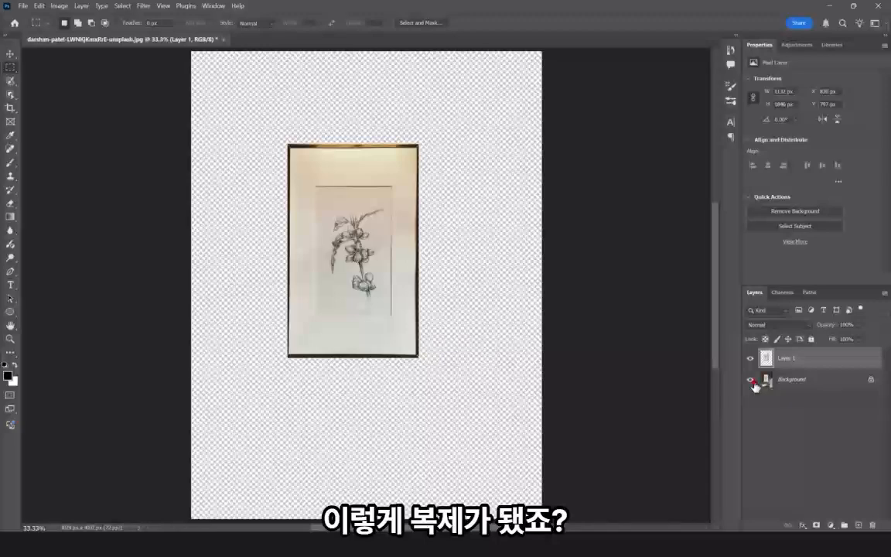
pyautogui.click(750, 380)
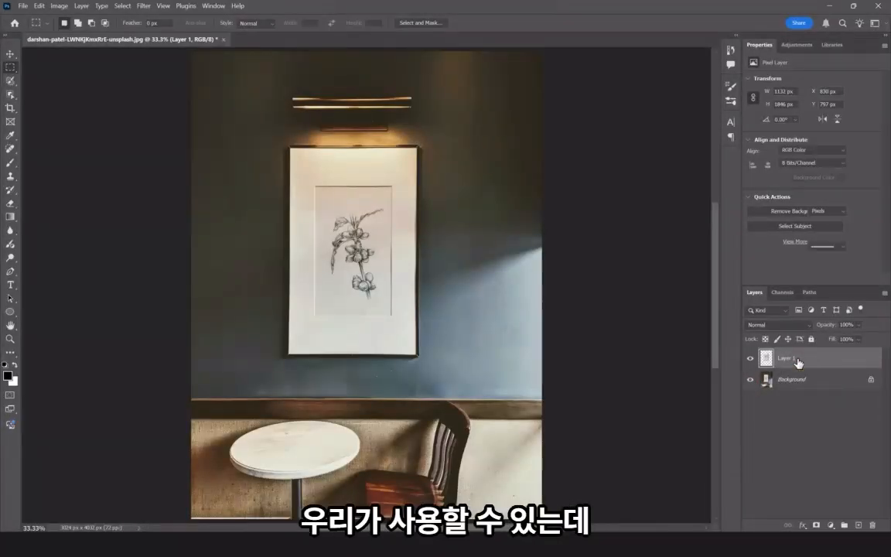
pyautogui.press('Delete')
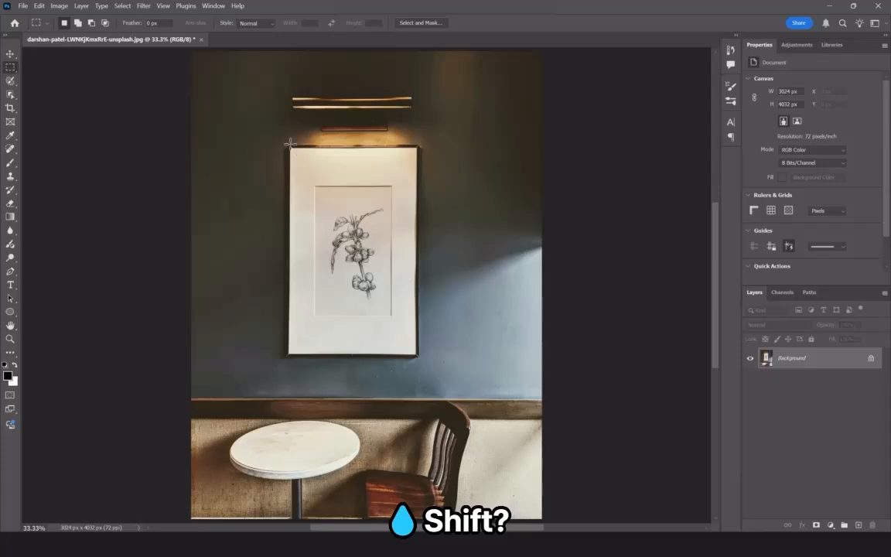
# Draw a square marquee selection over the upper part of the picture frame, try repositioning it, and clear it.
pyautogui.moveTo(287, 143); pyautogui.dragTo(421, 276)
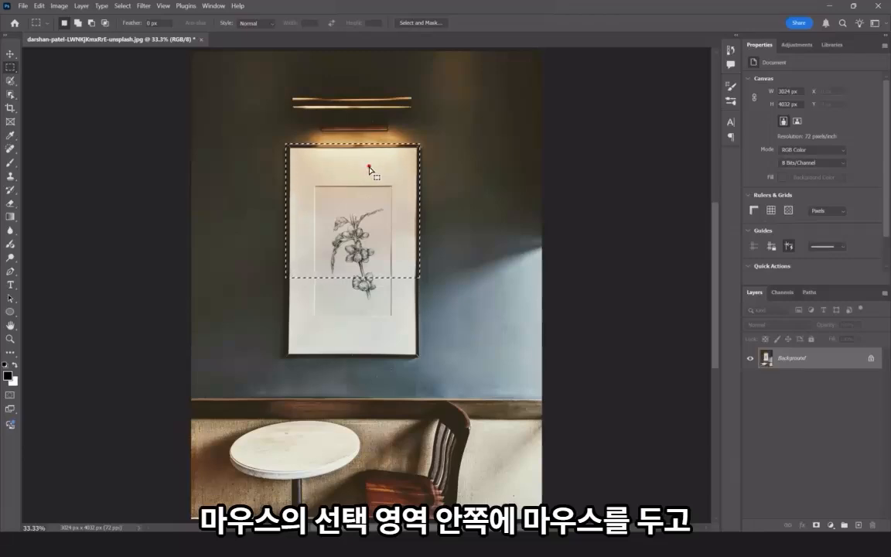
pyautogui.moveTo(362, 163); pyautogui.dragTo(398, 143)
pyautogui.moveTo(340, 212); pyautogui.dragTo(394, 204)
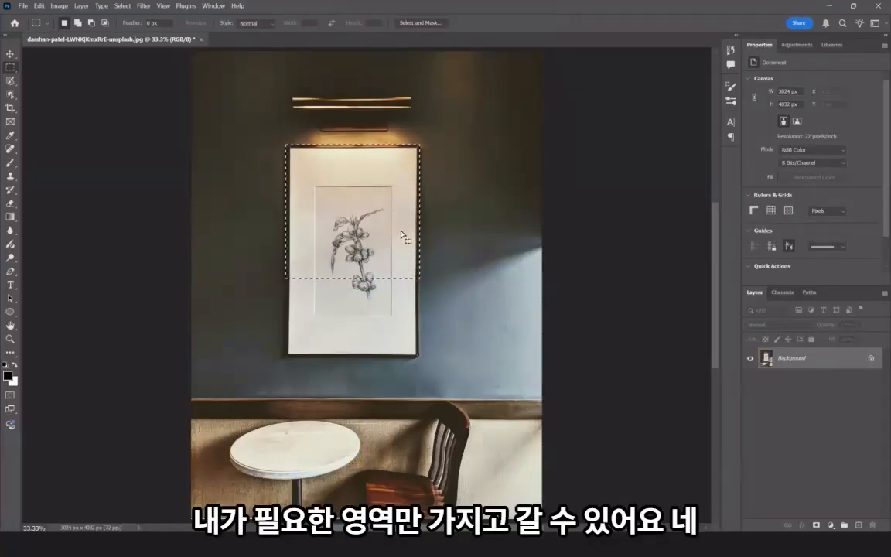
pyautogui.click(283, 135)
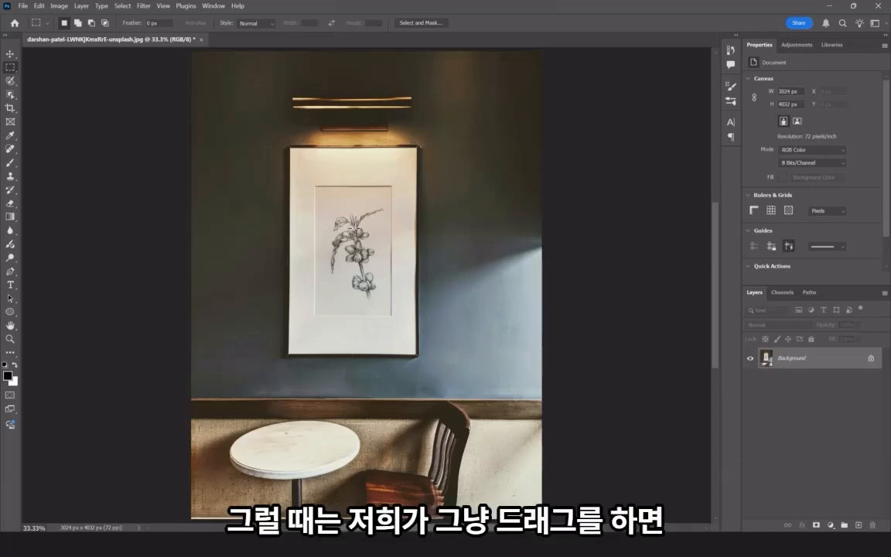
# Try a rectangular selection stretching from the botanical drawing to the upper wall beside the frame, and clear it.
pyautogui.moveTo(354, 228); pyautogui.dragTo(514, 141)
pyautogui.press('alt')
pyautogui.press('shift')
pyautogui.hotkey('ctrl', 'd')
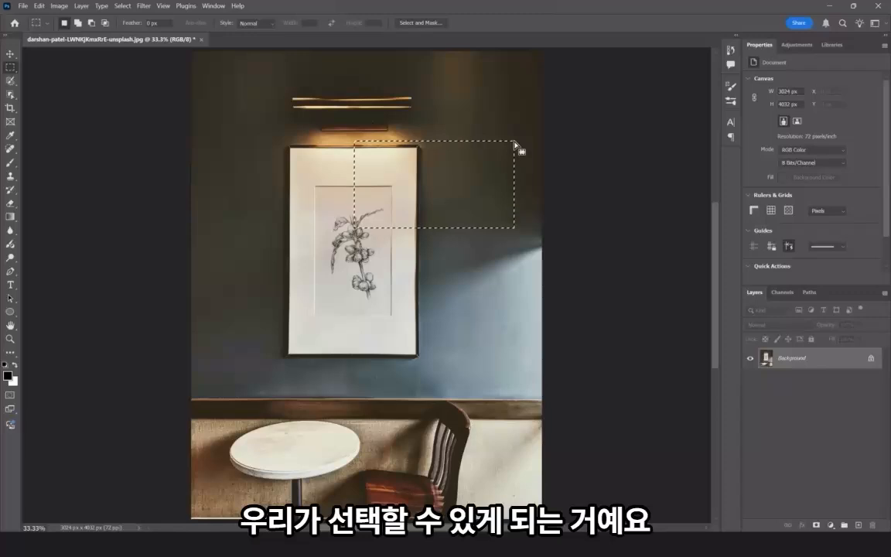
pyautogui.hotkey('ctrl', 'd')
# Select the picture frame, and replace that selection with a rectangle around the wall lamp's two bars.
pyautogui.moveTo(283, 145); pyautogui.dragTo(420, 356)
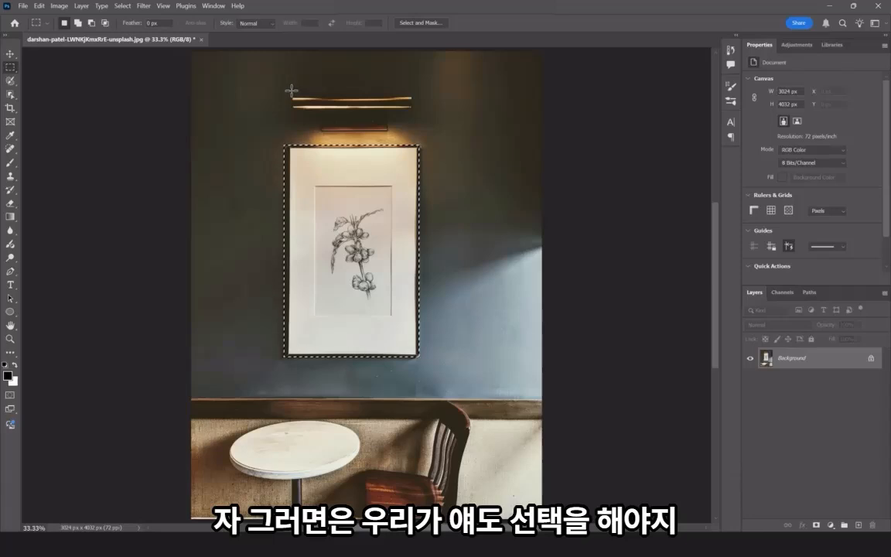
pyautogui.moveTo(291, 90); pyautogui.dragTo(415, 109)
pyautogui.hotkey('ctrl', 'd')
pyautogui.hotkey('ctrl', 'z')
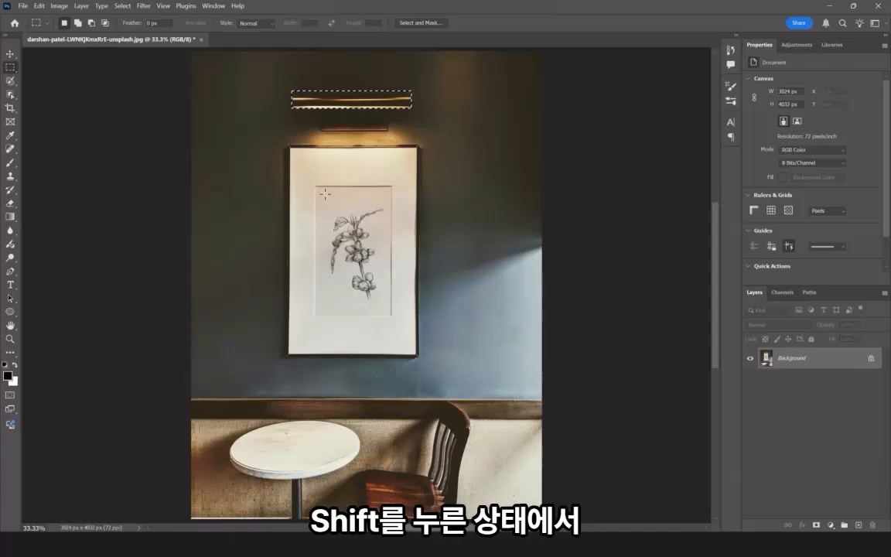
# Add the picture frame and the lamp's lower bracket to the selection, and duplicate the selected areas onto a new layer.
pyautogui.press('shift')
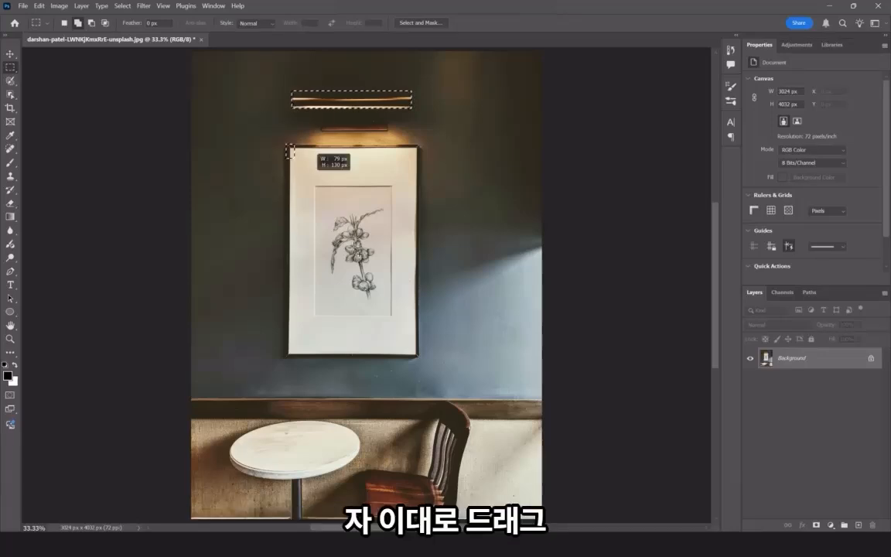
pyautogui.moveTo(287, 145); pyautogui.dragTo(420, 358)
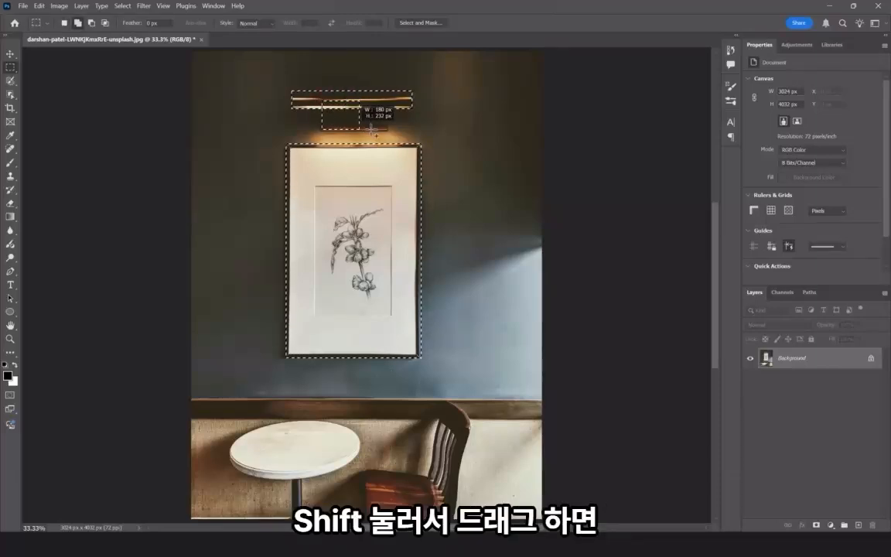
pyautogui.moveTo(371, 129); pyautogui.dragTo(389, 131)
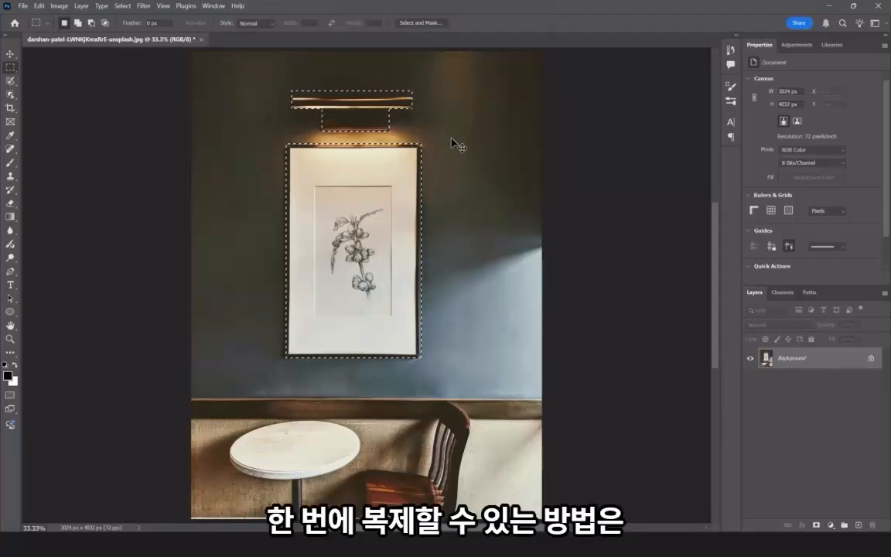
pyautogui.hotkey('ctrl', 'j')
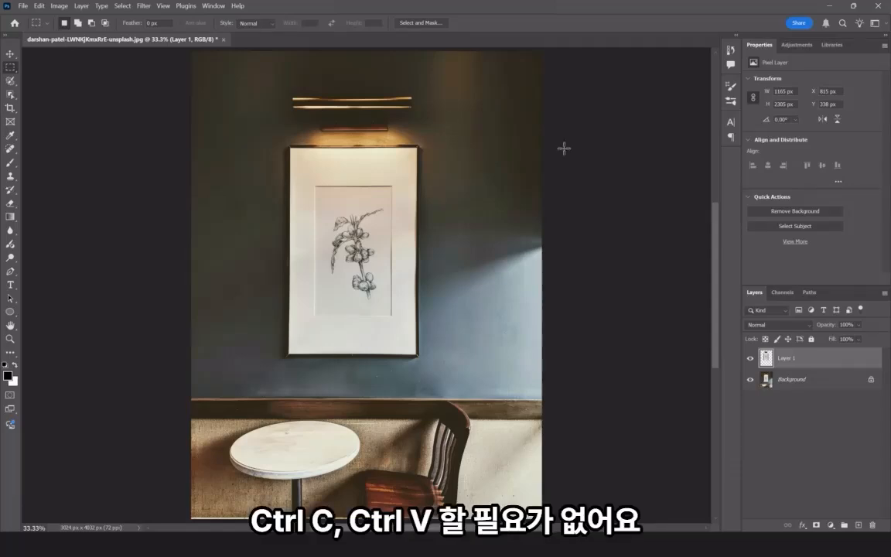
pyautogui.click(753, 385)
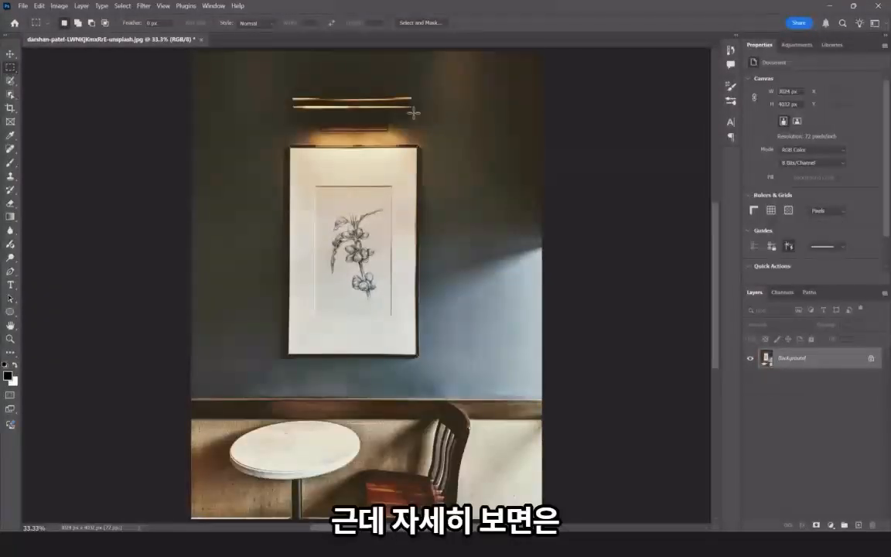
# Select the wall lamp's two bars and add a rectangle around the bracket below them.
pyautogui.scroll(5, 390, 108)
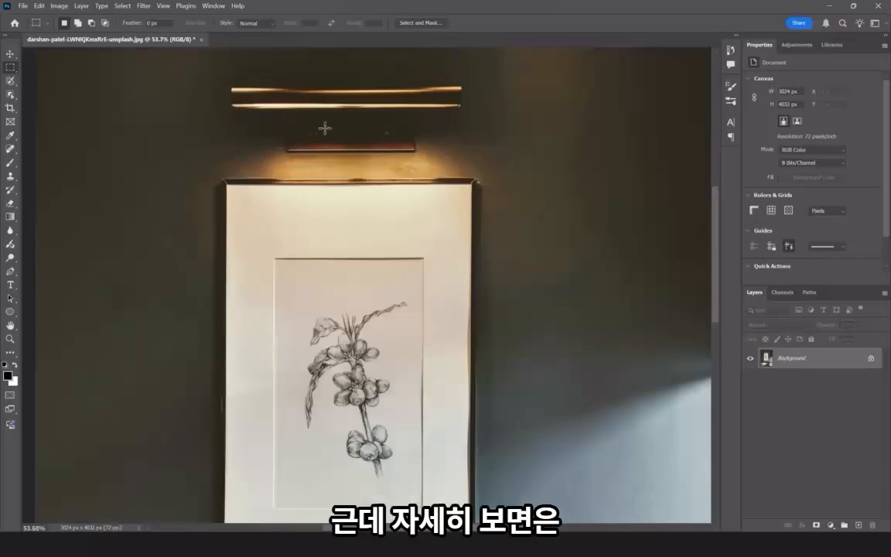
pyautogui.scroll(3, 326, 109)
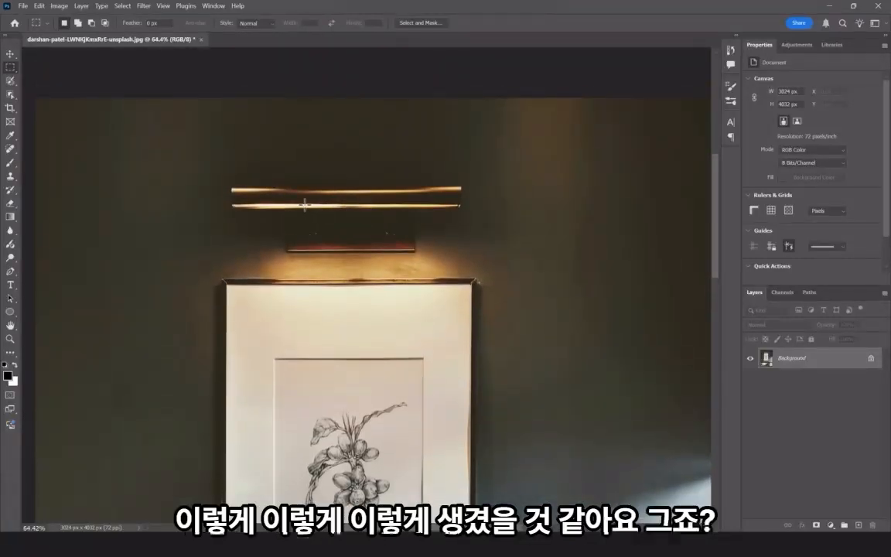
pyautogui.moveTo(308, 205); pyautogui.dragTo(315, 254)
pyautogui.moveTo(386, 194); pyautogui.dragTo(290, 249)
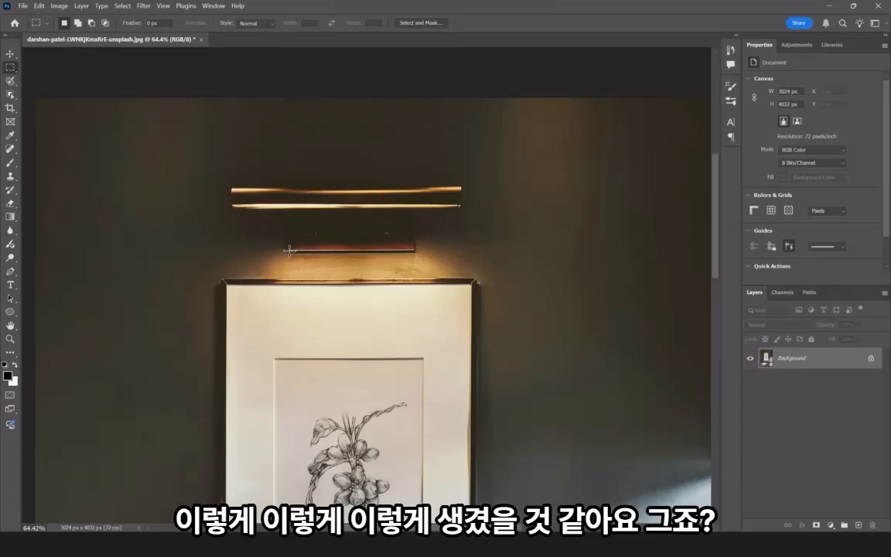
pyautogui.click(480, 229)
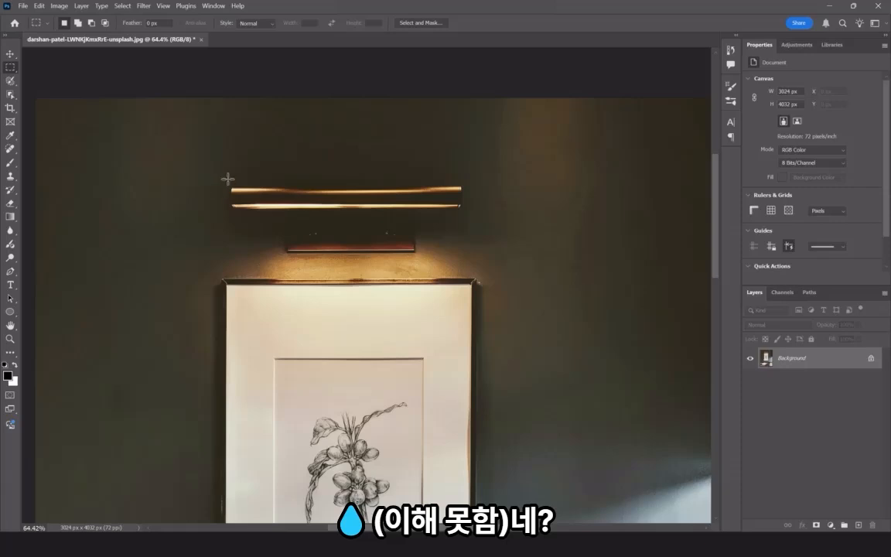
pyautogui.moveTo(231, 183); pyautogui.dragTo(460, 207)
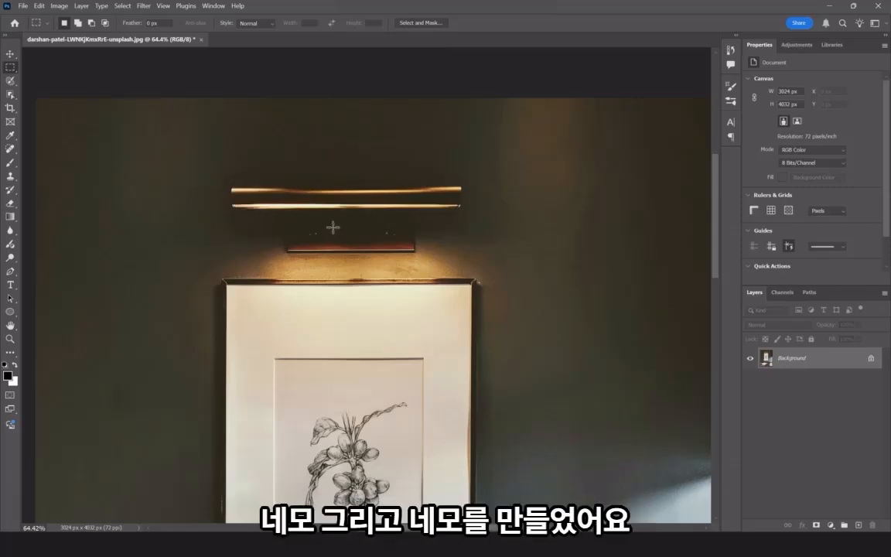
pyautogui.moveTo(286, 198); pyautogui.dragTo(417, 258)
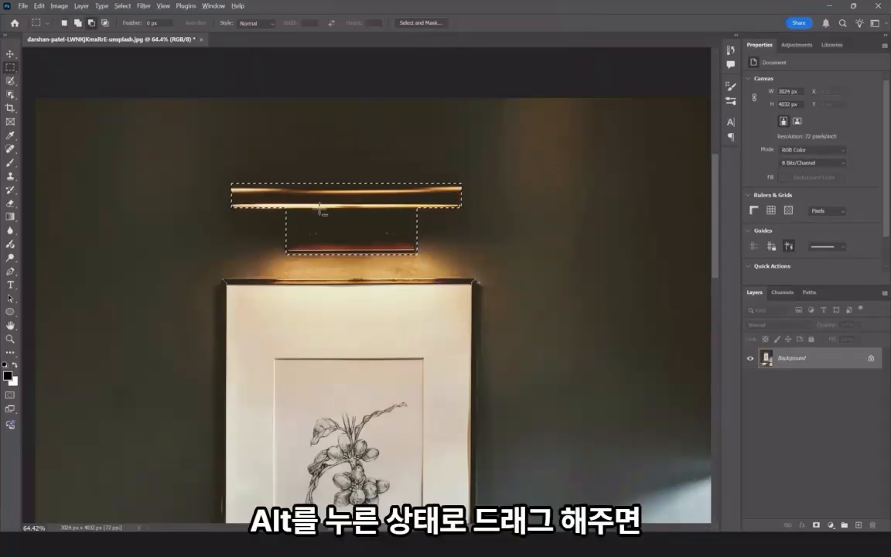
# Subtract a rectangle from the middle of the bracket selection, and intersect the remainder with a rectangle over the bars' right end.
pyautogui.moveTo(325, 209); pyautogui.dragTo(383, 238)
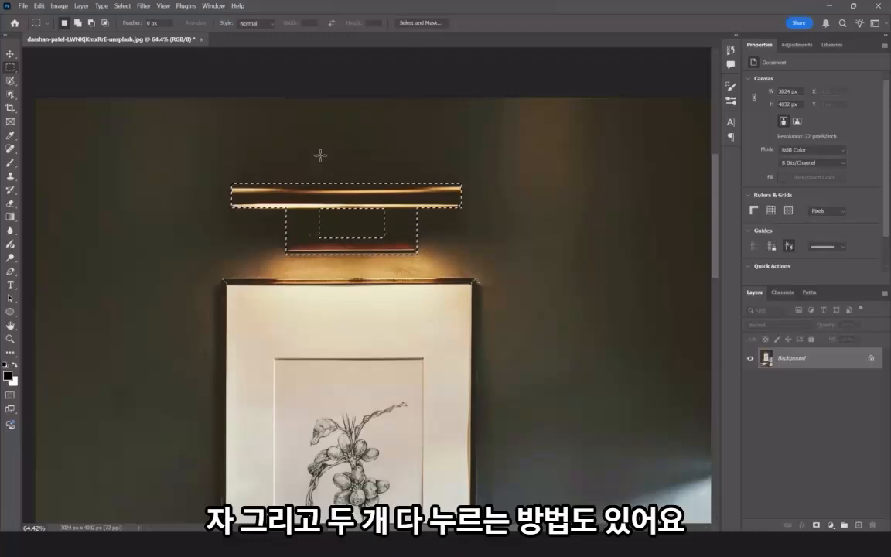
pyautogui.hotkey('shift', 'alt')
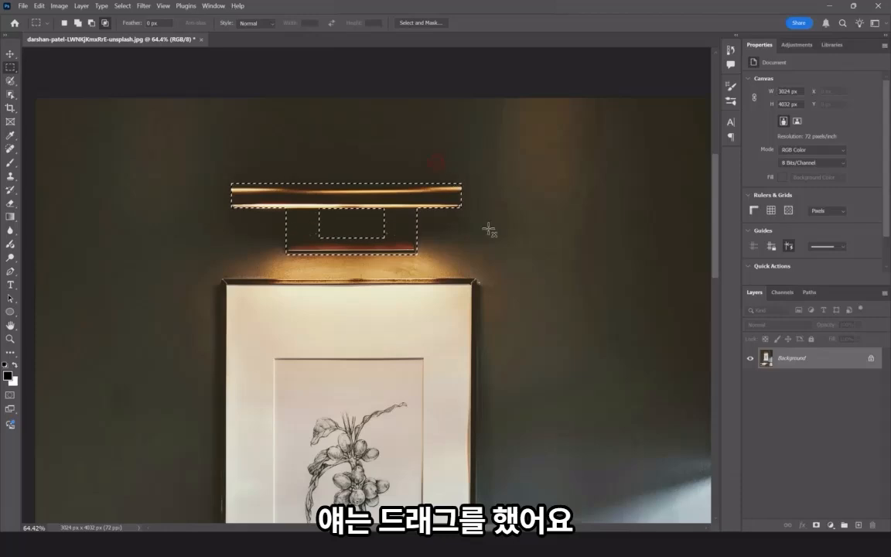
pyautogui.moveTo(437, 163); pyautogui.dragTo(510, 239)
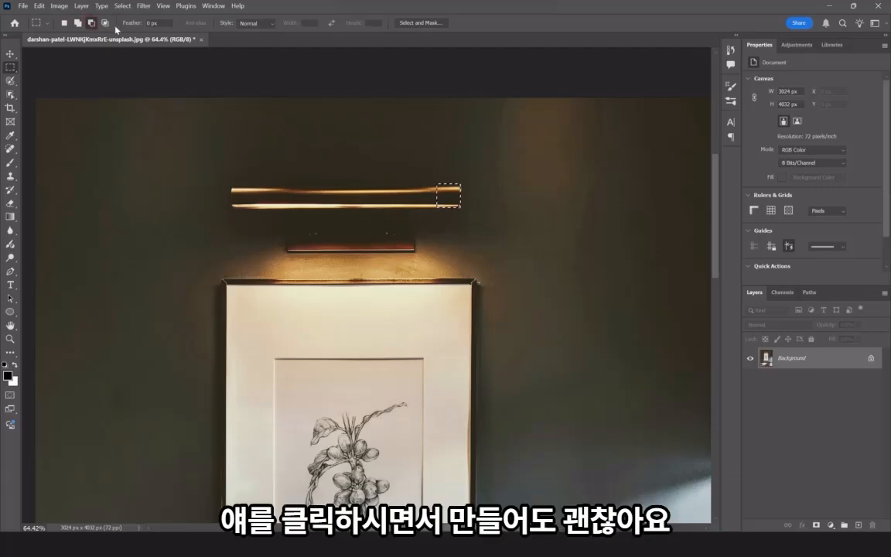
# Add the lamp's bars and bracket back to the selection, and subtract a rectangle from the bracket's middle.
pyautogui.click(78, 23)
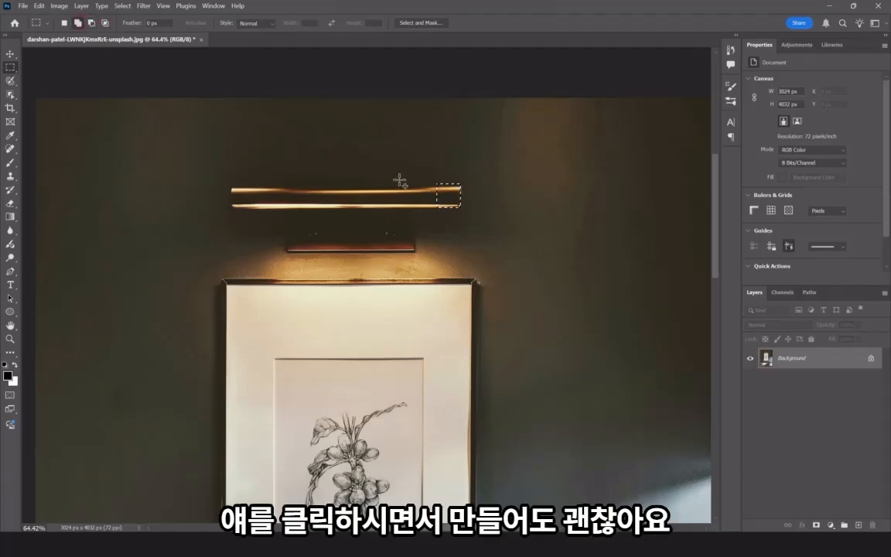
pyautogui.moveTo(444, 184); pyautogui.dragTo(231, 207)
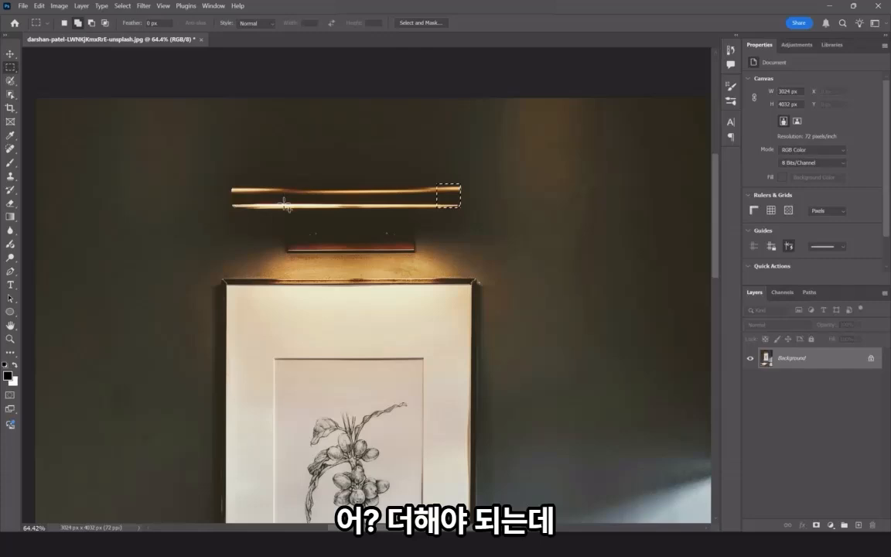
pyautogui.moveTo(285, 199); pyautogui.dragTo(414, 254)
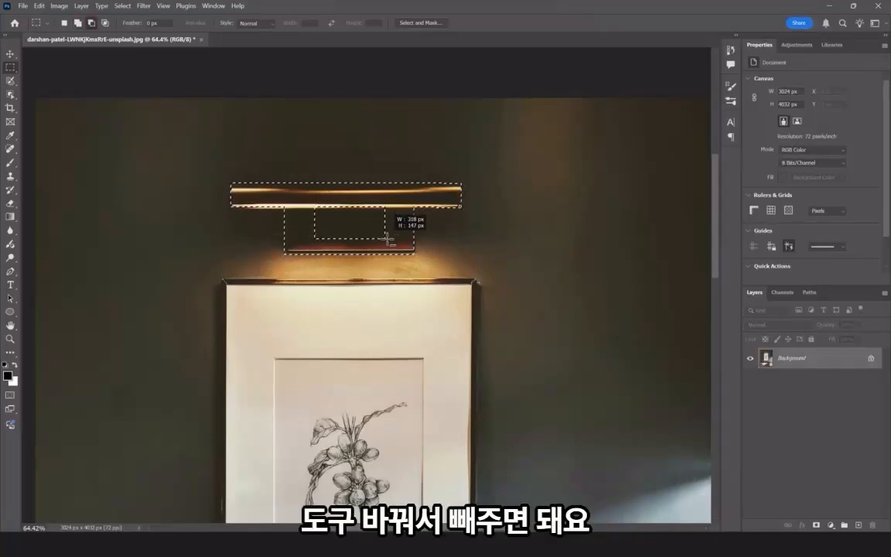
pyautogui.moveTo(314, 207); pyautogui.dragTo(388, 239)
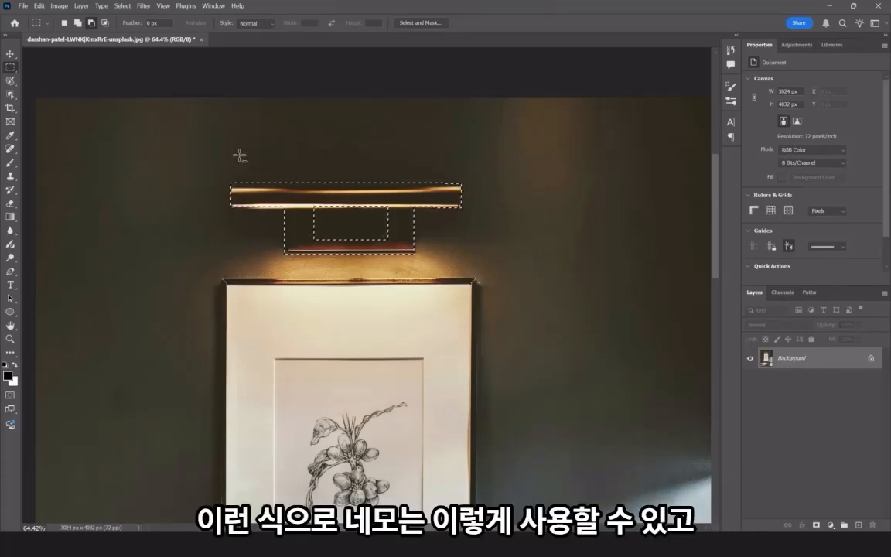
# Return the marquee tool to New Selection mode and clear the lamp selection.
pyautogui.click(65, 24)
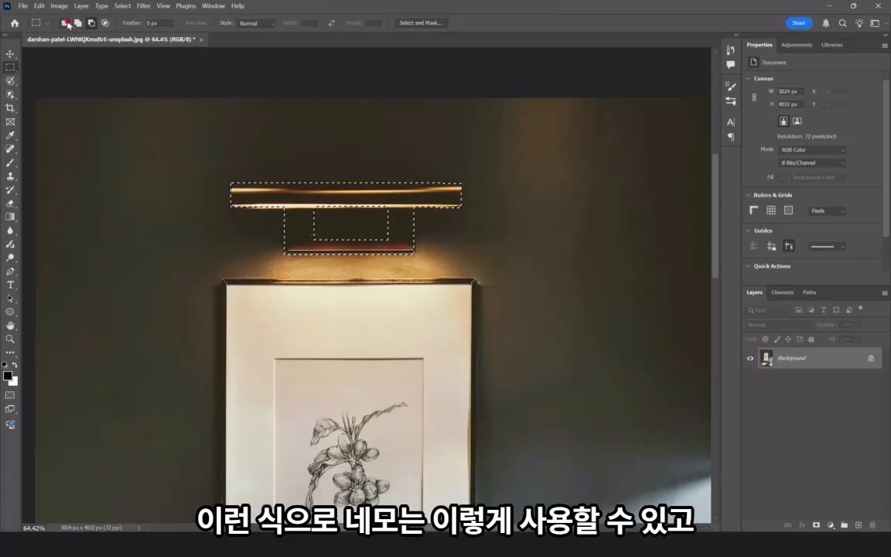
pyautogui.click(179, 161)
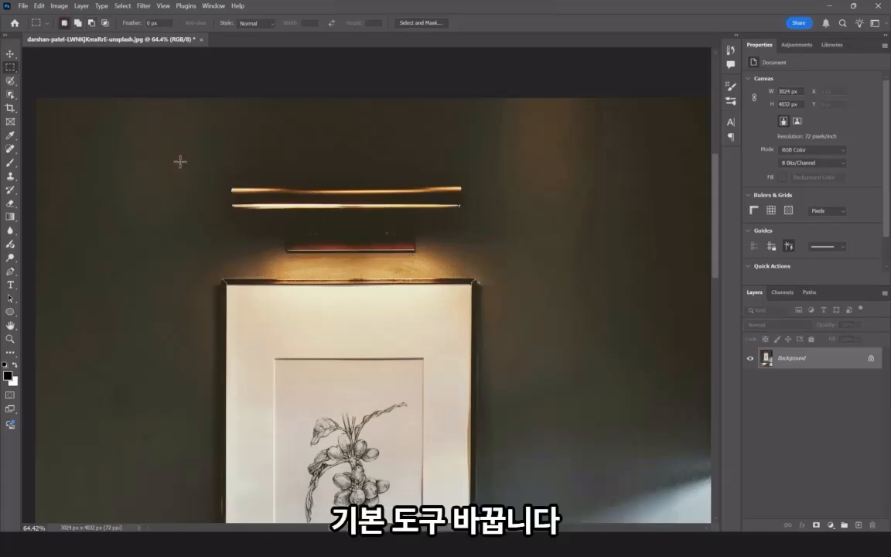
# Draw a circular selection with the Elliptical Marquee over the picture frame's upper part, and add an overlapping ellipse beside it.
pyautogui.rightClick(11, 69)
pyautogui.click(54, 78)
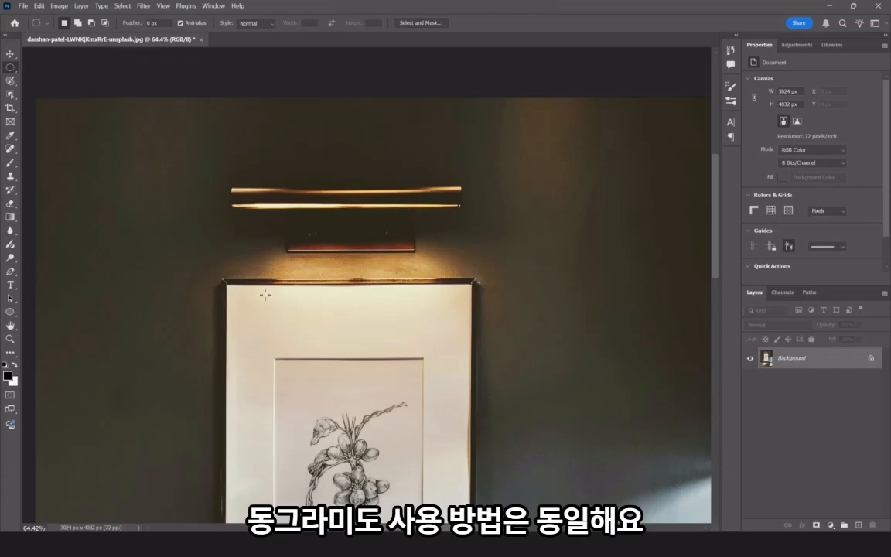
pyautogui.moveTo(257, 288); pyautogui.dragTo(481, 392)
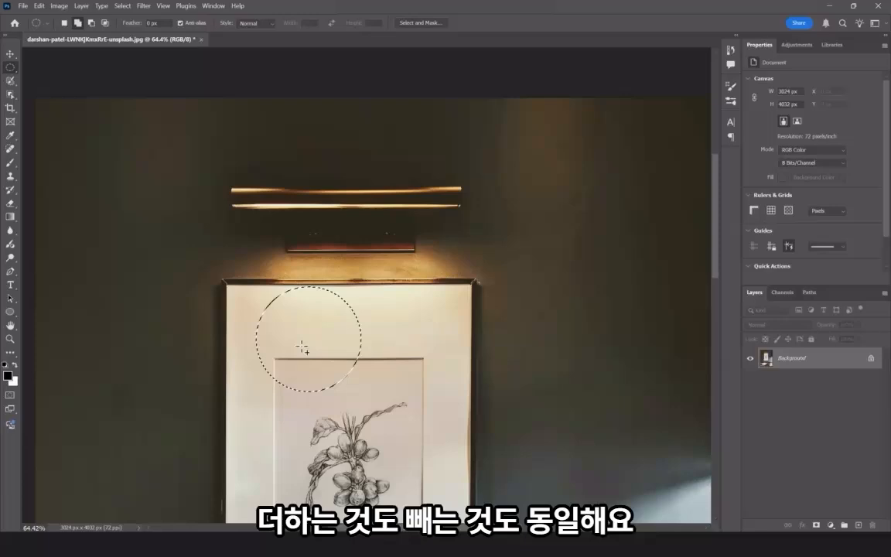
pyautogui.moveTo(302, 347); pyautogui.dragTo(410, 395)
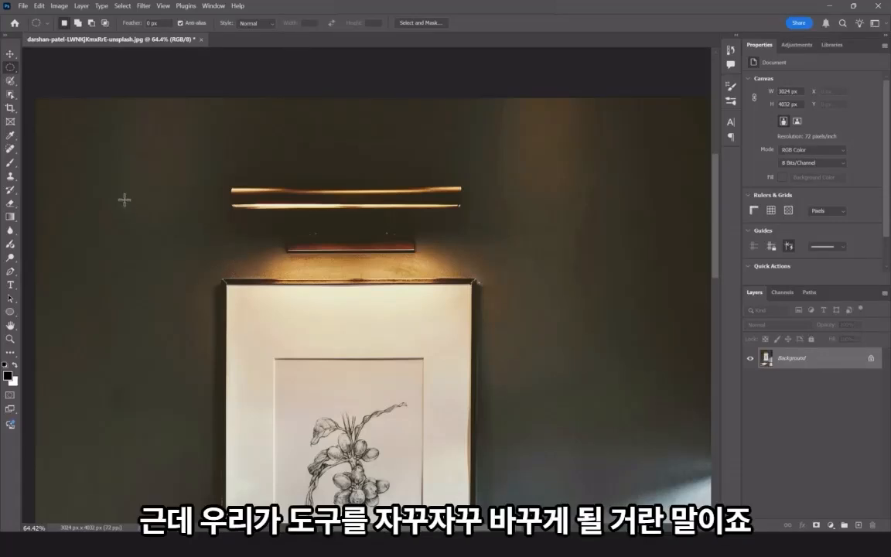
# Draw a circular selection on the dark wall beside the lamp and deselect it, twice in a row.
pyautogui.moveTo(95, 151); pyautogui.dragTo(200, 249)
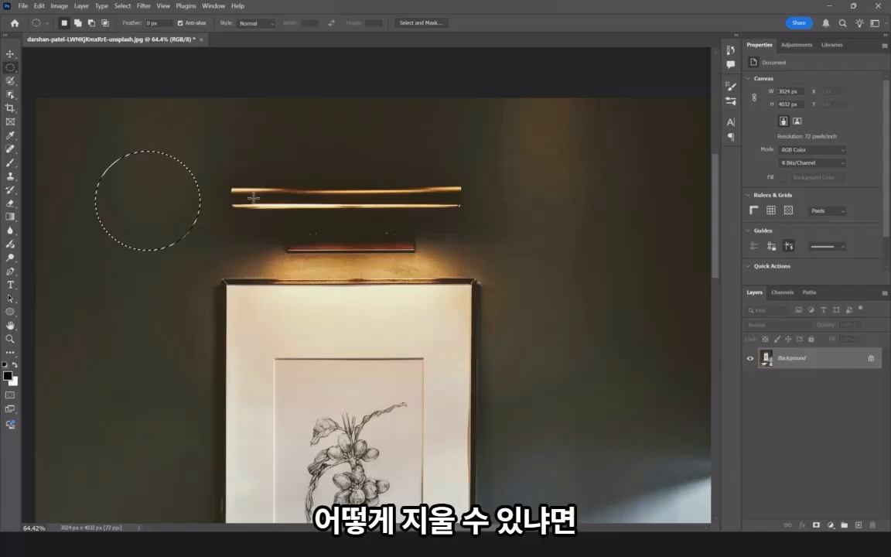
pyautogui.click(121, 7)
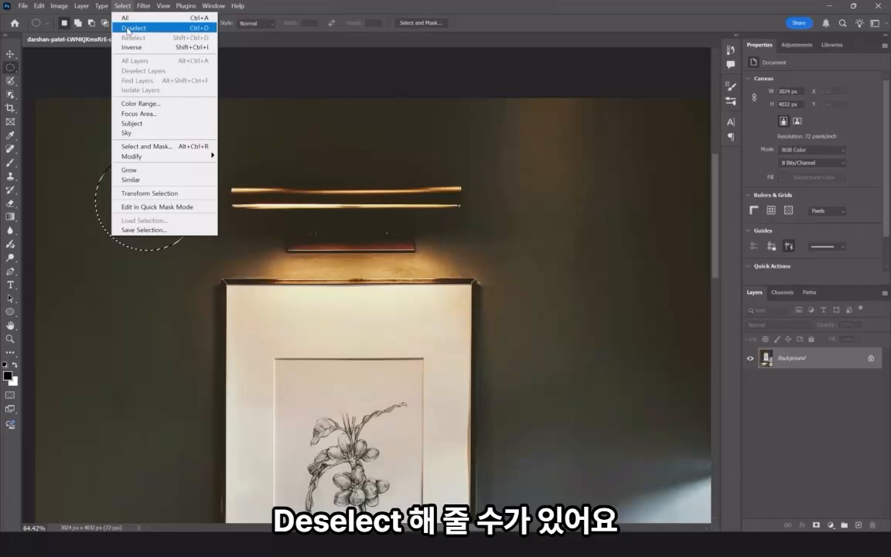
pyautogui.click(160, 29)
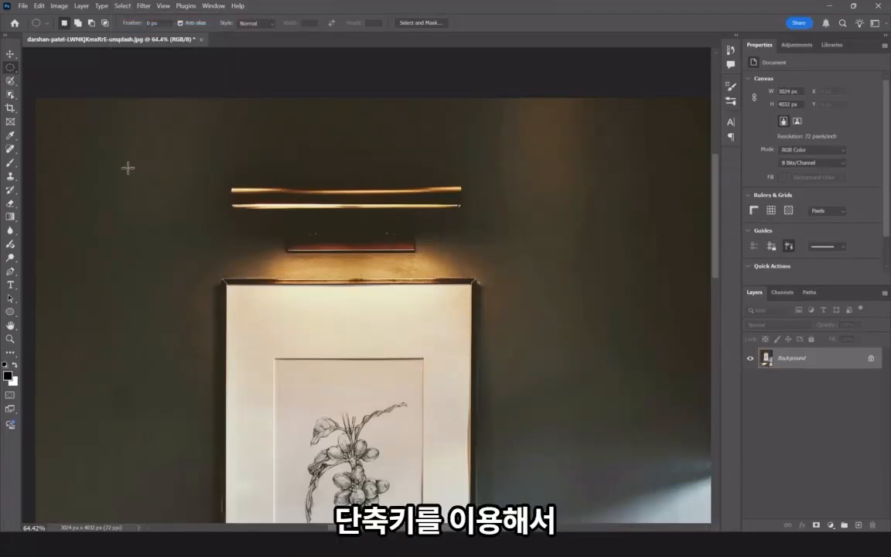
pyautogui.moveTo(106, 138); pyautogui.dragTo(201, 230)
pyautogui.hotkey('ctrl', 'd')
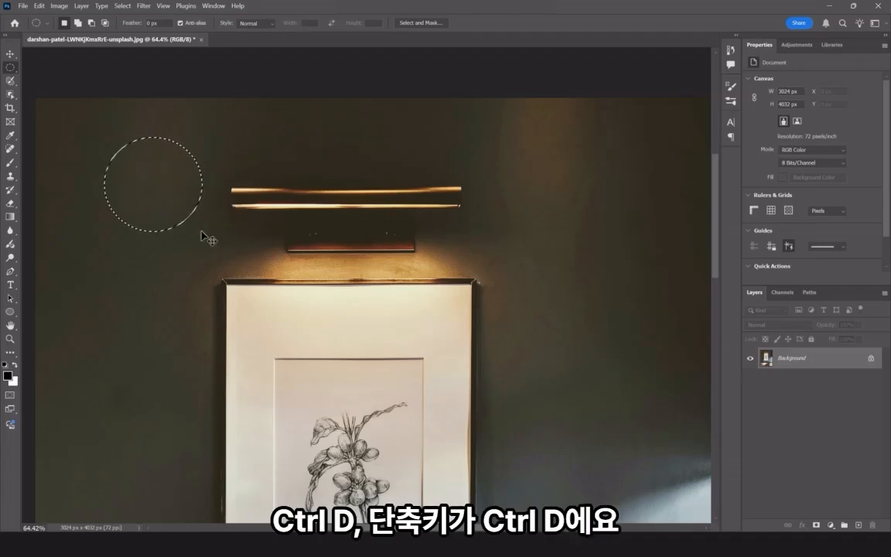
pyautogui.hotkey('ctrl', 'd')
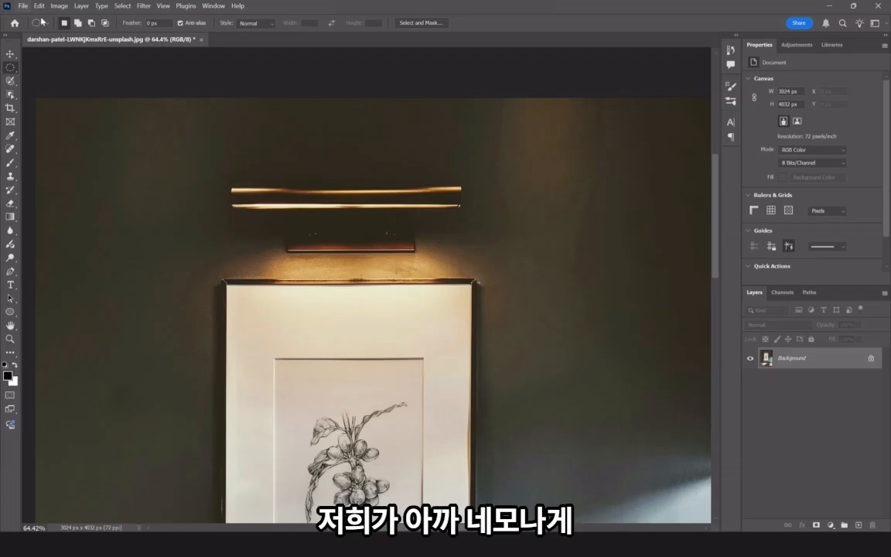
# Select the whole picture frame with the Rectangular Marquee and copy it to a new layer.
pyautogui.rightClick(10, 67)
pyautogui.click(46, 62)
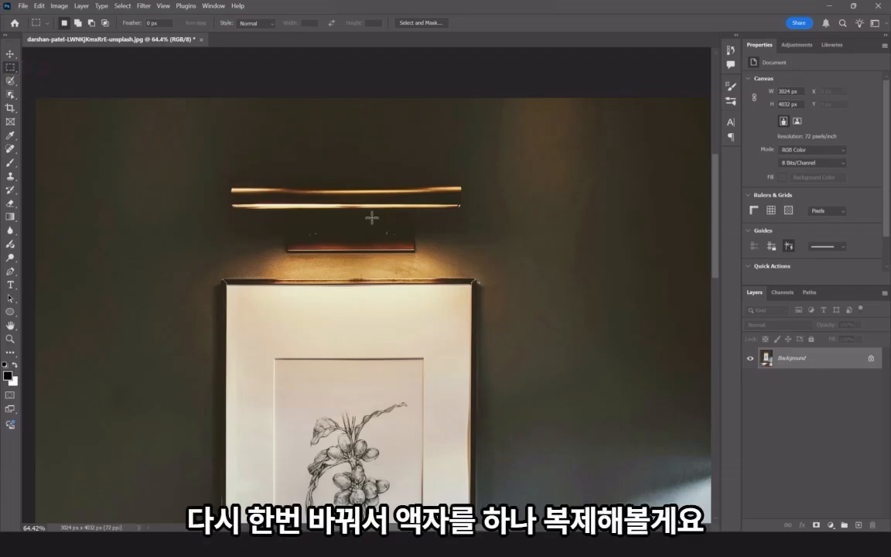
pyautogui.scroll(-1, 375, 229)
pyautogui.scroll(-5, 377, 229)
pyautogui.moveTo(374, 276); pyautogui.dragTo(329, 221)
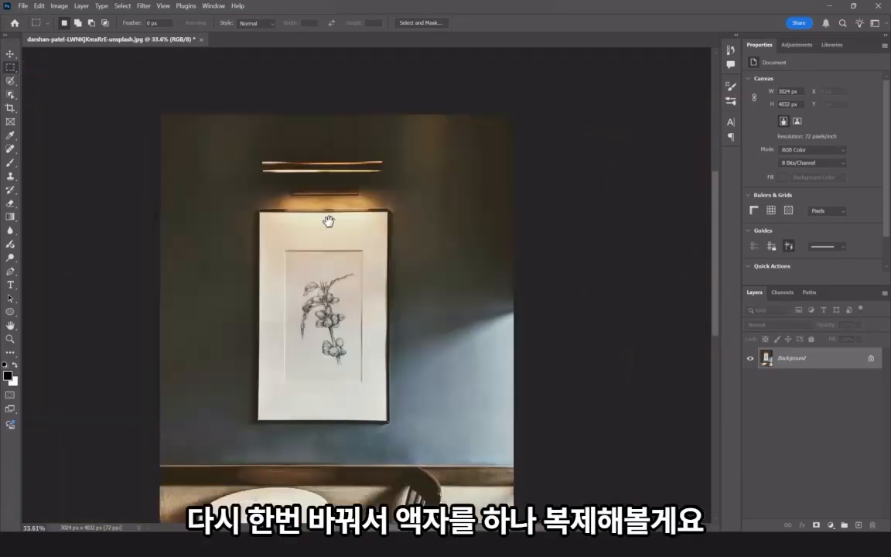
pyautogui.scroll(2, 335, 238)
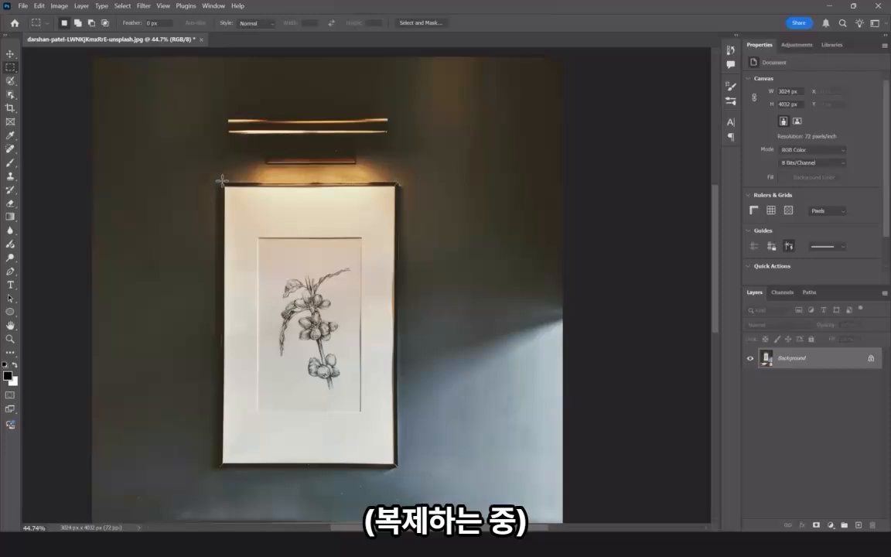
pyautogui.moveTo(220, 182); pyautogui.dragTo(399, 464)
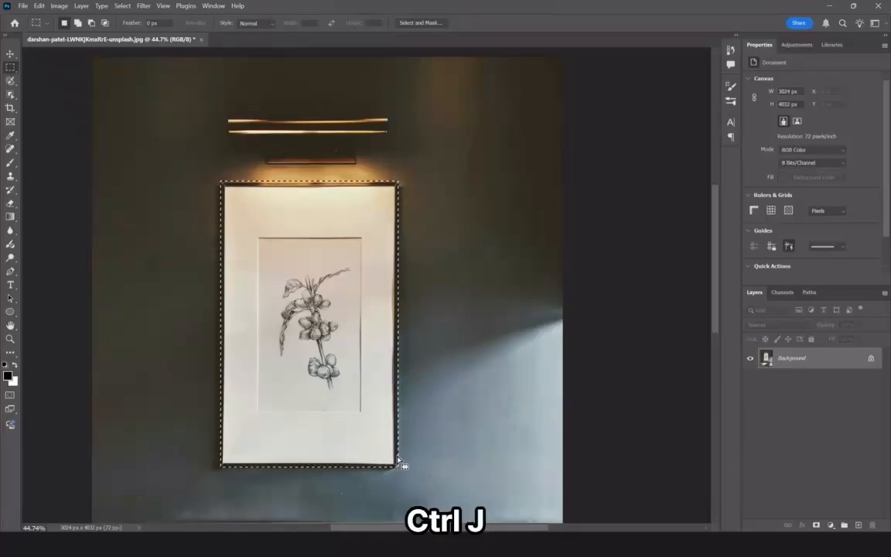
pyautogui.hotkey('ctrl', 'j')
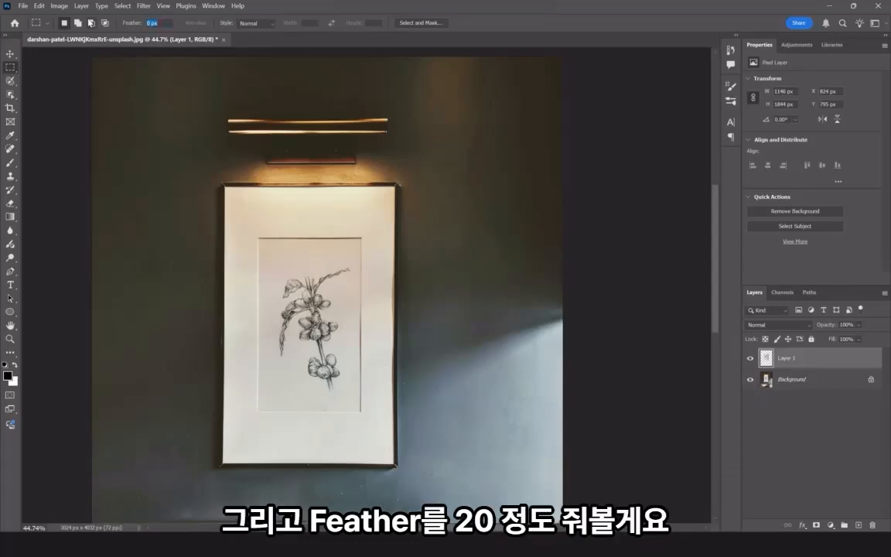
# Set the marquee's feather to 20 px and select the whole picture frame again.
pyautogui.write('2')
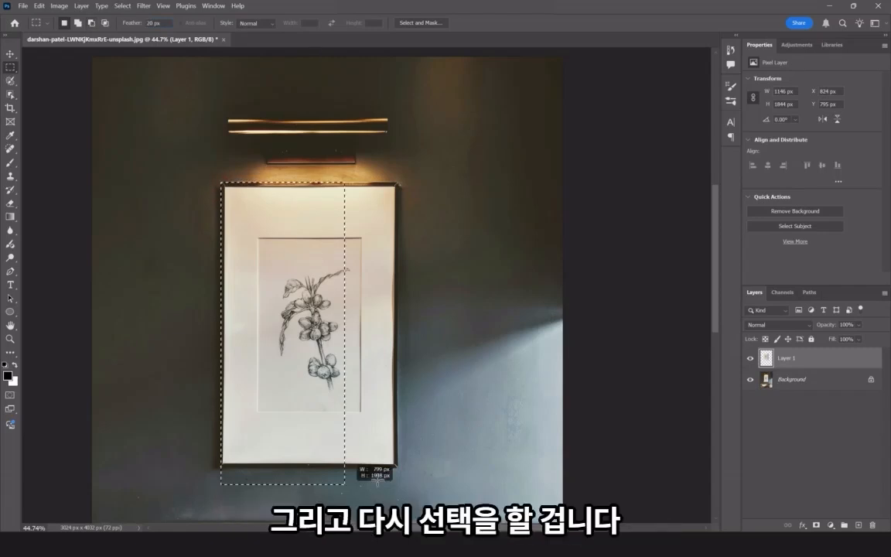
pyautogui.moveTo(399, 465); pyautogui.dragTo(399, 468)
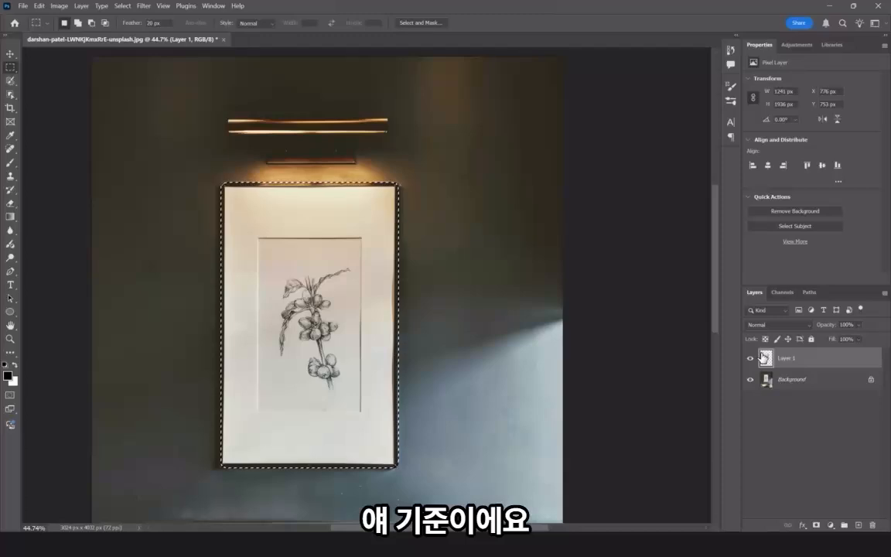
# Try to copy a rectangular selection of the wall lamp to a new layer while Layer 1 is active.
pyautogui.moveTo(344, 140); pyautogui.dragTo(459, 345)
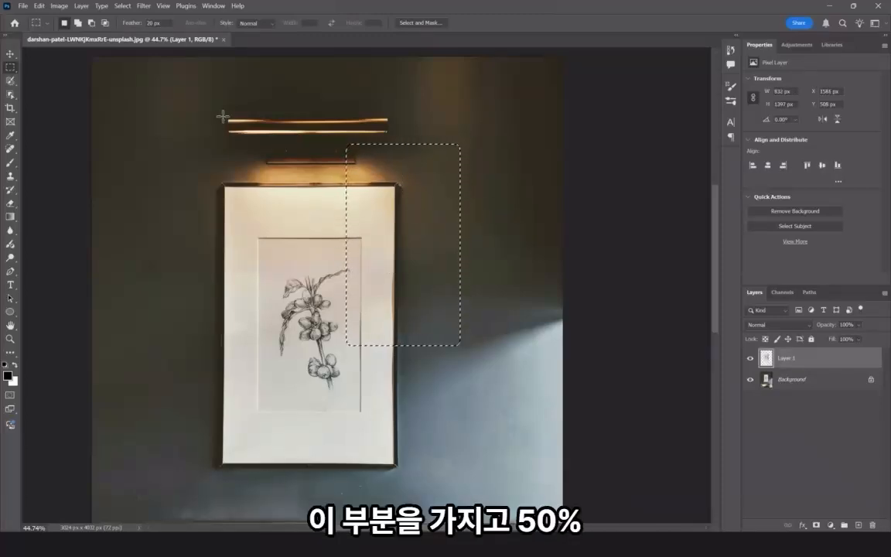
pyautogui.moveTo(225, 117); pyautogui.dragTo(392, 168)
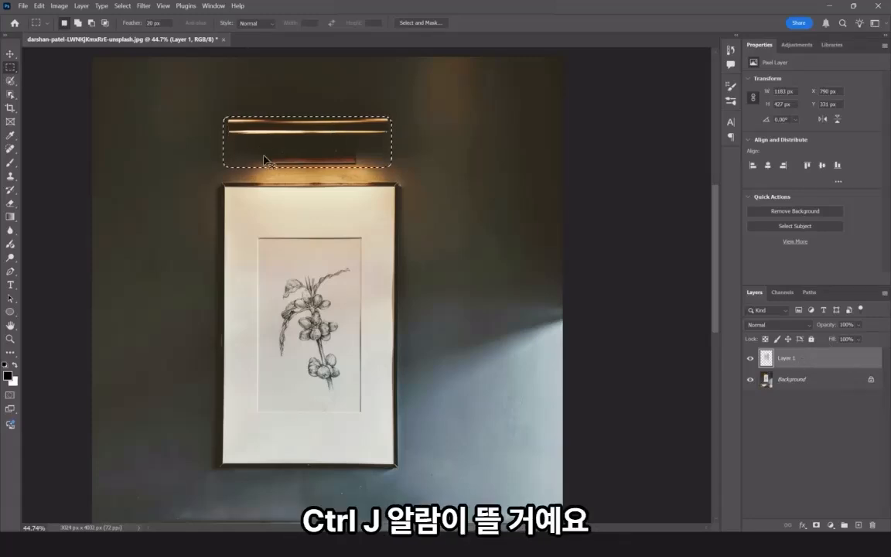
pyautogui.hotkey('ctrl', 'j')
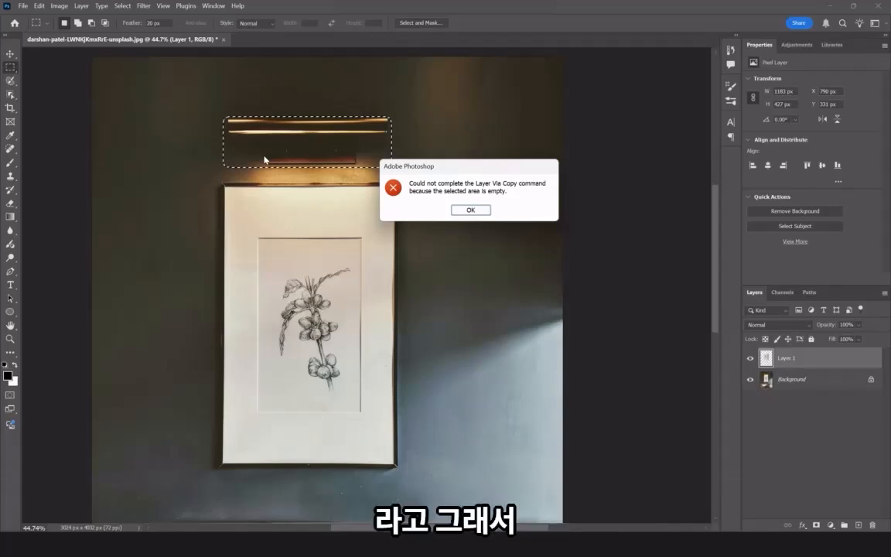
pyautogui.press('Return')
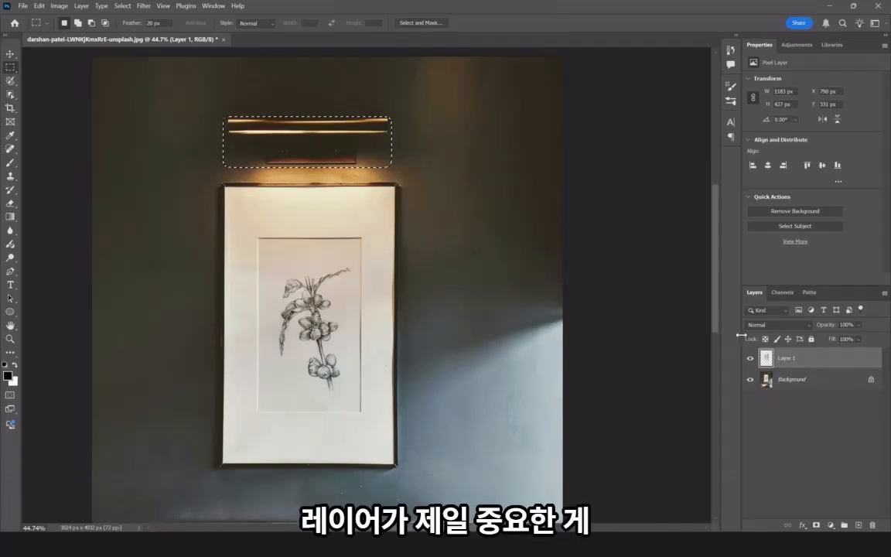
# Select the picture frame on the Background layer with the 20 px feather and copy it to a new layer.
pyautogui.click(804, 386)
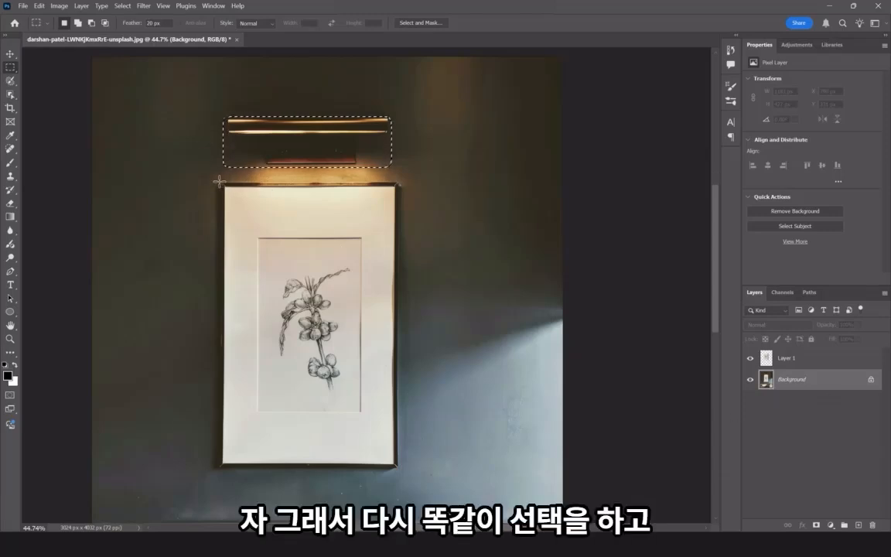
pyautogui.moveTo(222, 184); pyautogui.dragTo(398, 467)
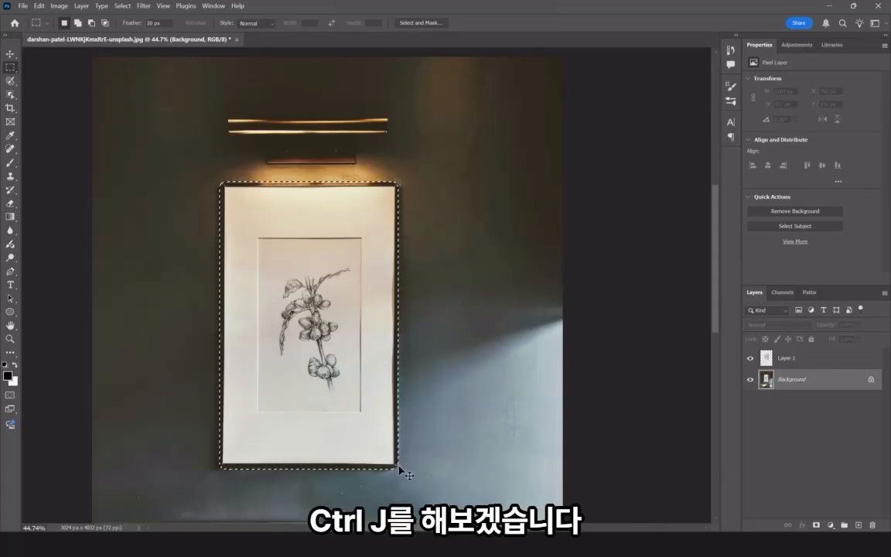
pyautogui.hotkey('ctrl', 'j')
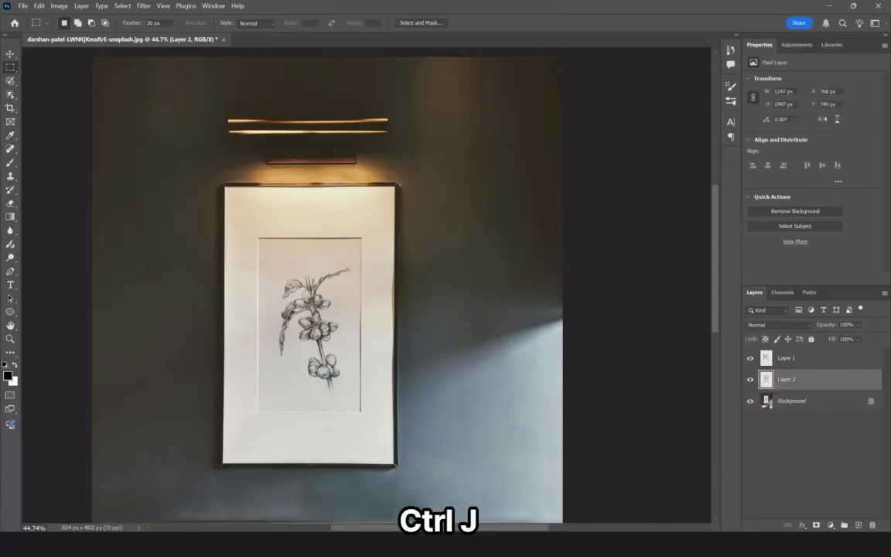
# Hide the Background layer and move Layer 1's frame copy right to X about 2194 px, beside the feathered copy.
pyautogui.click(11, 55)
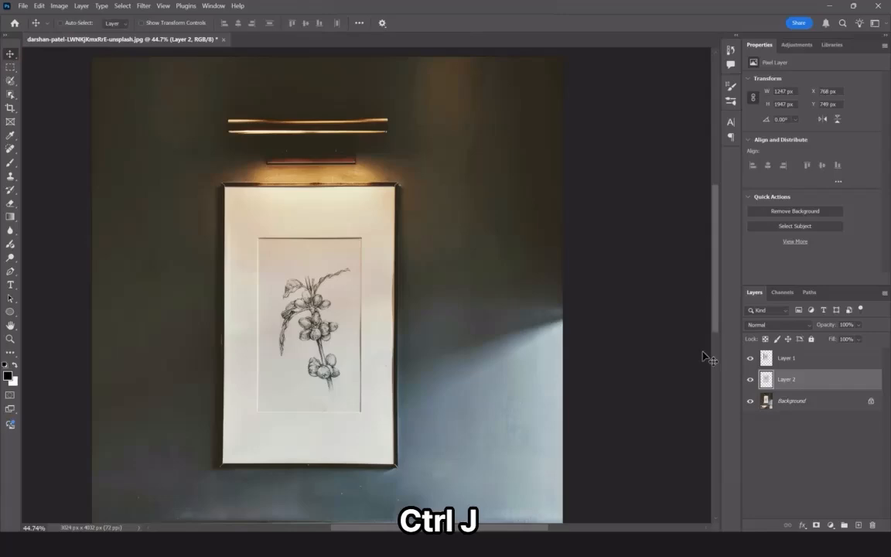
pyautogui.click(750, 402)
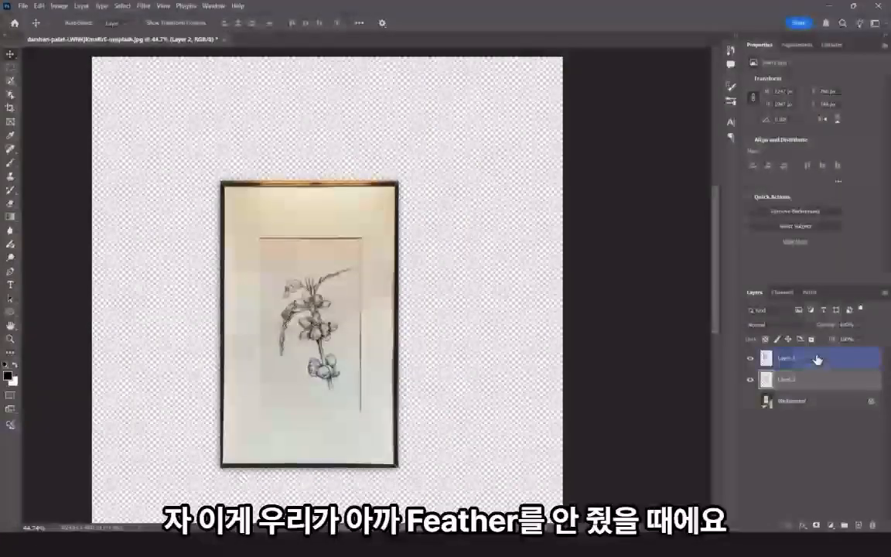
pyautogui.click(789, 359)
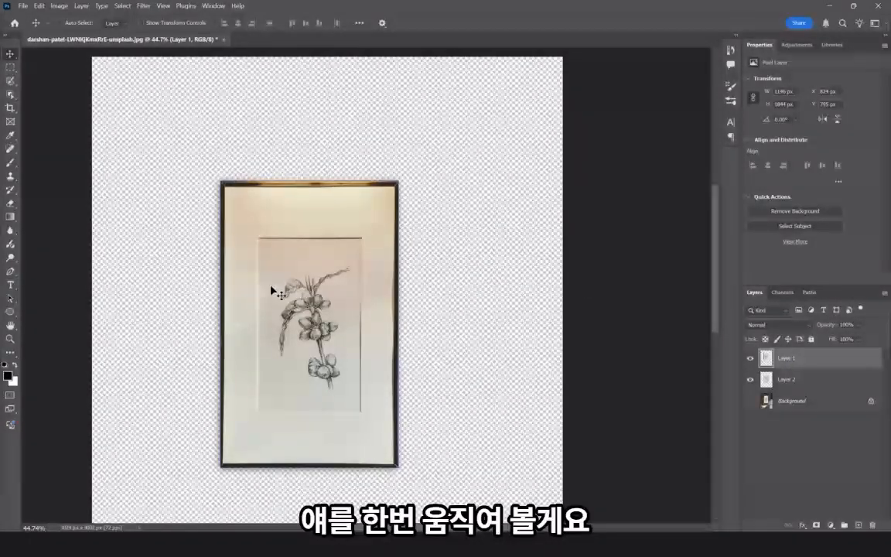
pyautogui.moveTo(274, 292); pyautogui.dragTo(484, 313)
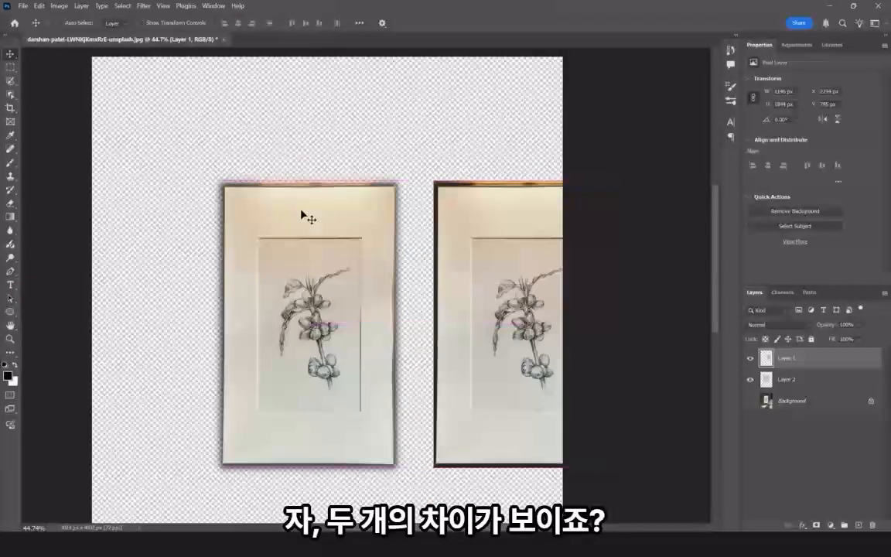
pyautogui.click(271, 187)
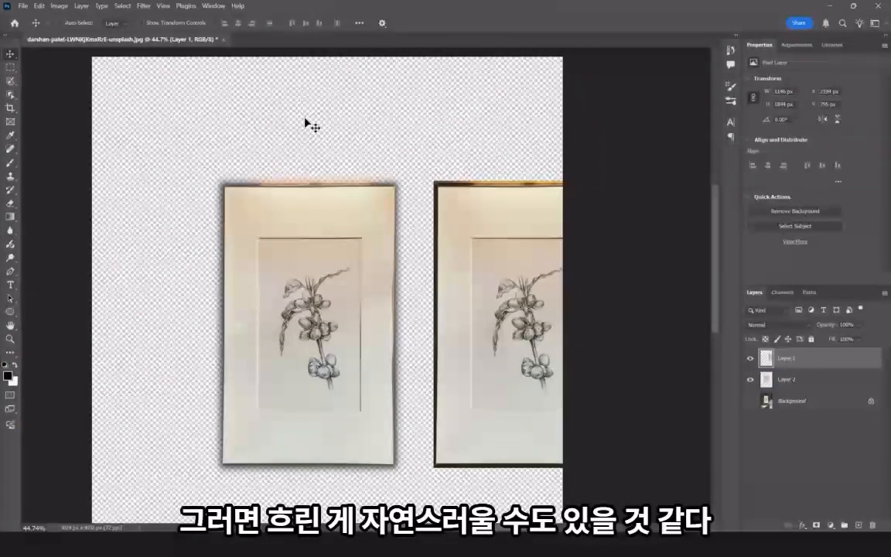
pyautogui.click(10, 67)
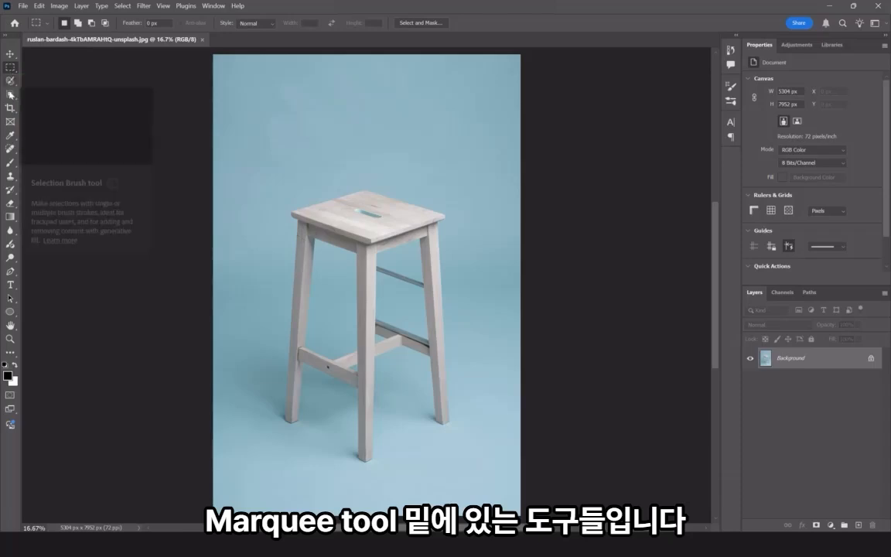
# Trace a closed freehand selection around the whole stool, seat and legs, with the Lasso tool.
pyautogui.moveTo(11, 82); pyautogui.dragTo(60, 97)
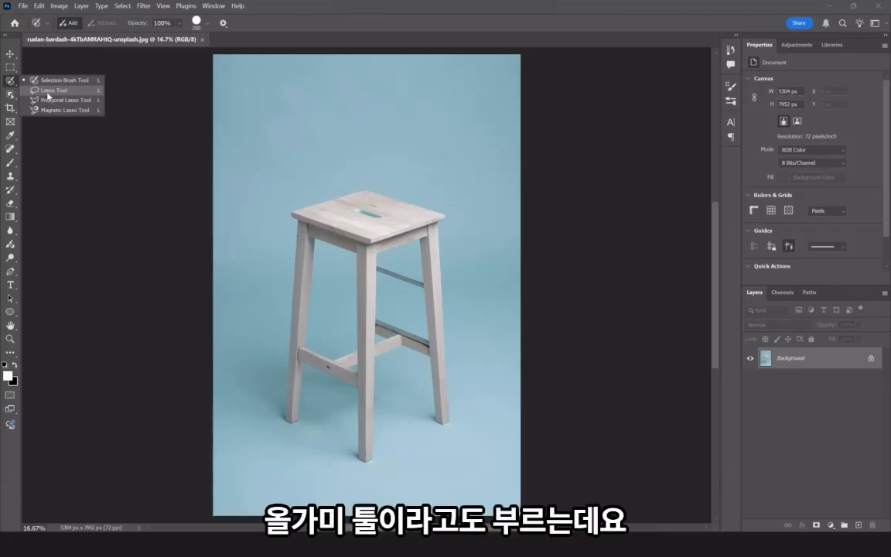
pyautogui.click(47, 92)
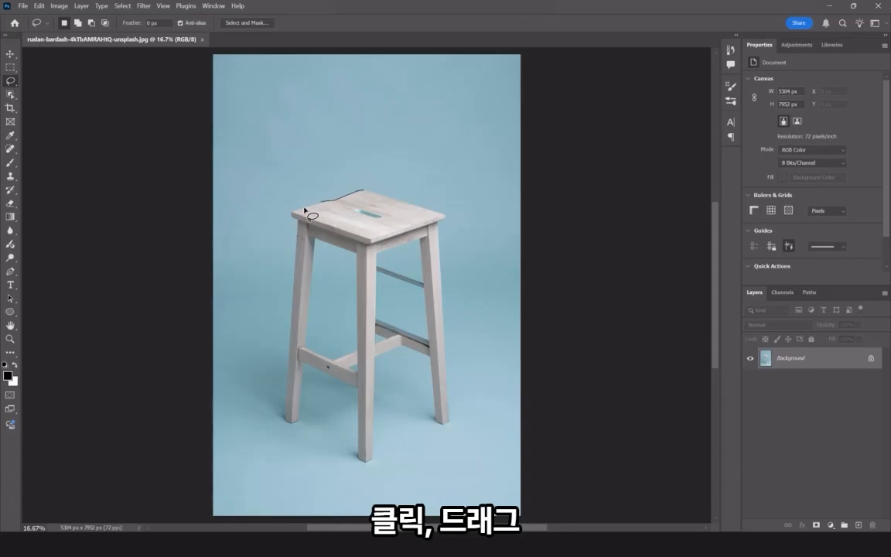
pyautogui.moveTo(305, 208)
pyautogui.mouseDown()
pyautogui.moveTo(289, 214)
pyautogui.moveTo(292, 257)
pyautogui.mouseUp()
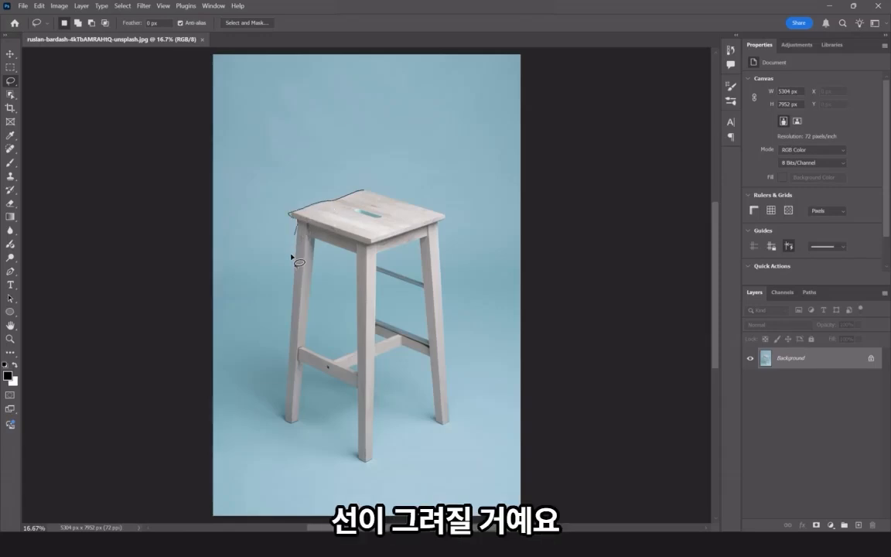
pyautogui.moveTo(289, 338)
pyautogui.mouseDown()
pyautogui.moveTo(280, 419)
pyautogui.moveTo(295, 422)
pyautogui.moveTo(298, 364)
pyautogui.moveTo(358, 391)
pyautogui.mouseUp()
pyautogui.moveTo(361, 464)
pyautogui.mouseDown()
pyautogui.moveTo(424, 378)
pyautogui.moveTo(448, 290)
pyautogui.moveTo(438, 236)
pyautogui.moveTo(446, 218)
pyautogui.mouseUp()
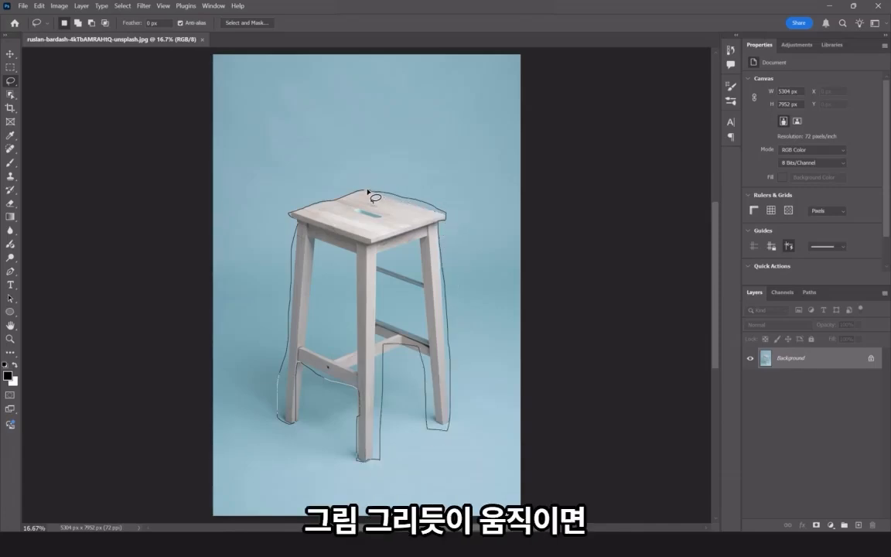
pyautogui.moveTo(366, 191); pyautogui.dragTo(366, 191)
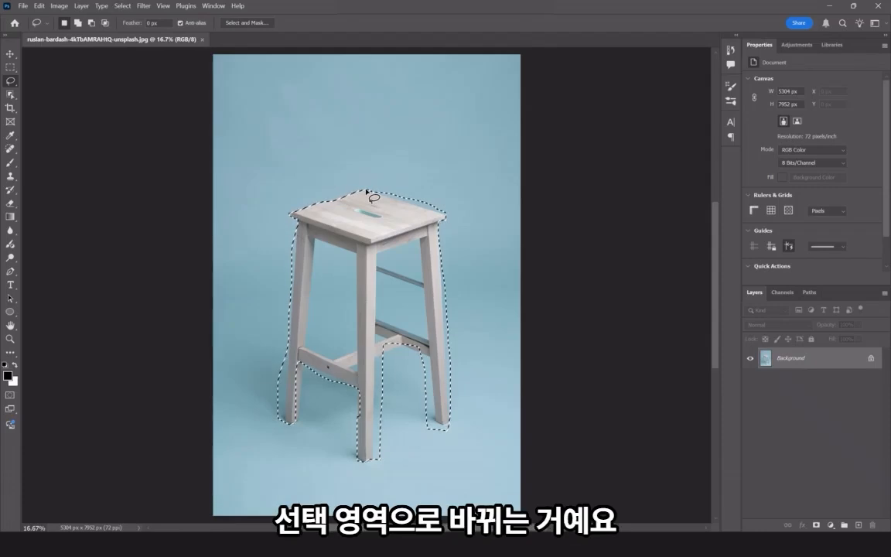
# Lasso an oval above the stool, and replace it with an open arc under the seat that closes in a straight line.
pyautogui.moveTo(364, 103)
pyautogui.mouseDown()
pyautogui.moveTo(373, 176)
pyautogui.moveTo(419, 157)
pyautogui.moveTo(408, 116)
pyautogui.mouseUp()
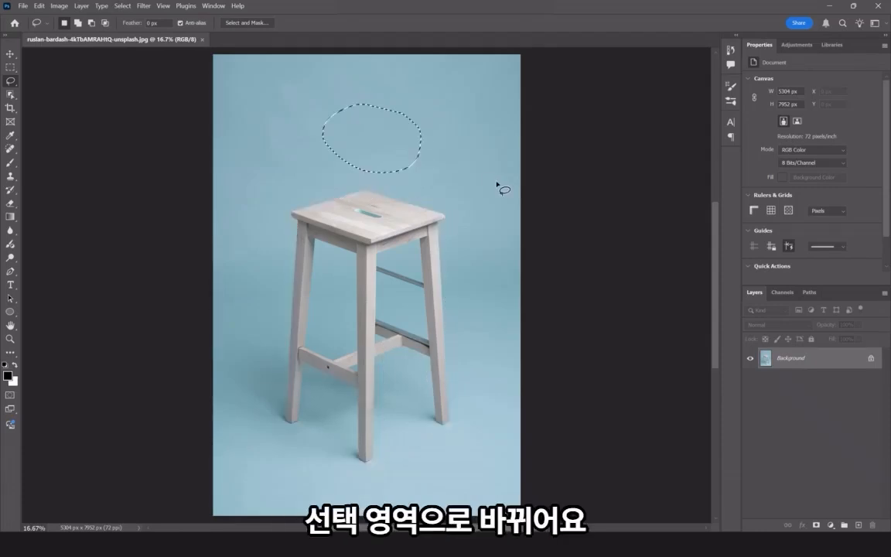
pyautogui.moveTo(275, 165)
pyautogui.mouseDown()
pyautogui.moveTo(322, 239)
pyautogui.moveTo(459, 215)
pyautogui.moveTo(474, 160)
pyautogui.mouseUp()
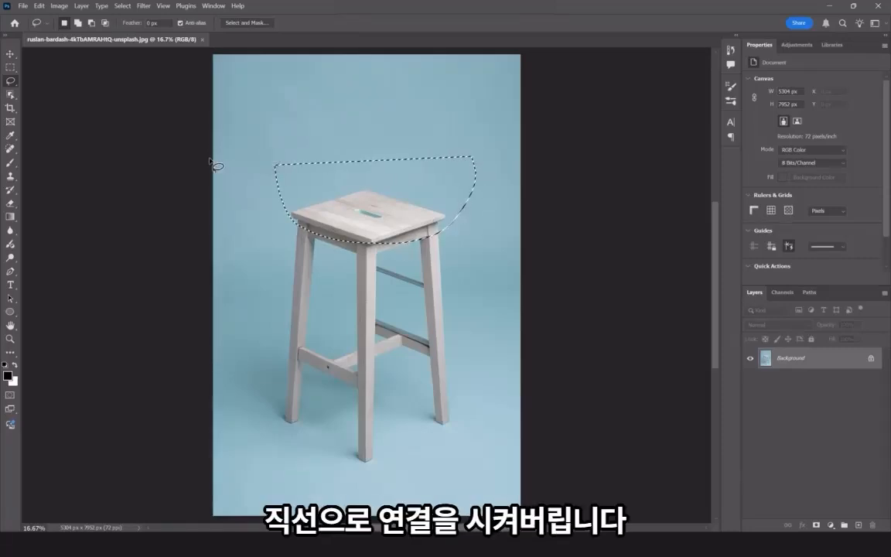
# Lasso an oval around the stool seat, and reshape it by adding a curved area above and cutting a notch from its upper edge.
pyautogui.hotkey('ctrl', 'd')
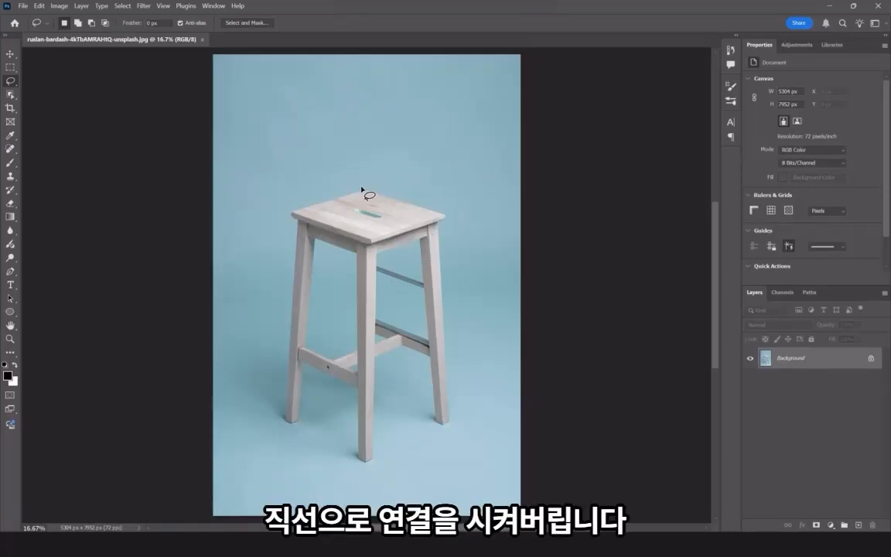
pyautogui.moveTo(360, 191)
pyautogui.mouseDown()
pyautogui.moveTo(294, 190)
pyautogui.moveTo(274, 237)
pyautogui.moveTo(372, 182)
pyautogui.moveTo(340, 192)
pyautogui.mouseUp()
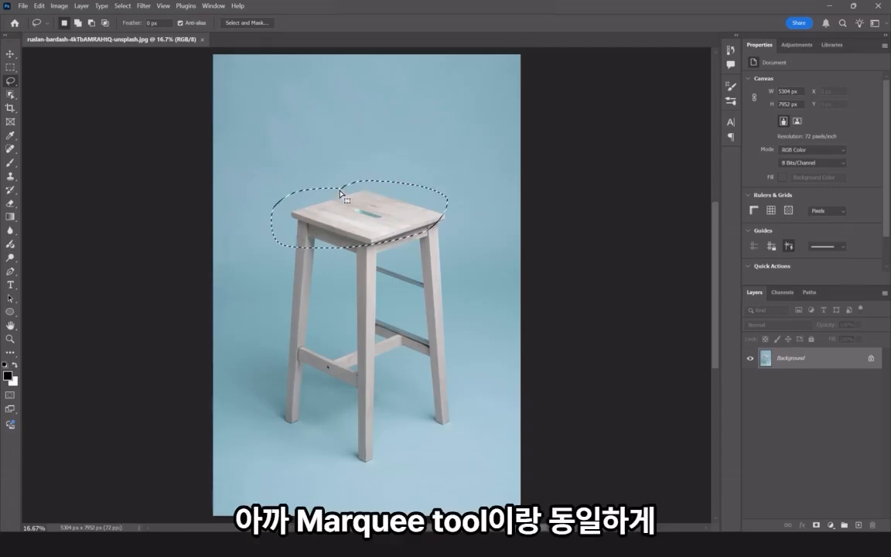
pyautogui.moveTo(340, 195)
pyautogui.mouseDown()
pyautogui.moveTo(289, 191)
pyautogui.moveTo(311, 152)
pyautogui.moveTo(370, 163)
pyautogui.moveTo(351, 208)
pyautogui.mouseUp()
pyautogui.moveTo(352, 211)
pyautogui.mouseDown()
pyautogui.moveTo(391, 180)
pyautogui.moveTo(357, 210)
pyautogui.mouseUp()
pyautogui.moveTo(384, 142)
pyautogui.mouseDown()
pyautogui.moveTo(342, 172)
pyautogui.moveTo(394, 205)
pyautogui.moveTo(387, 163)
pyautogui.mouseUp()
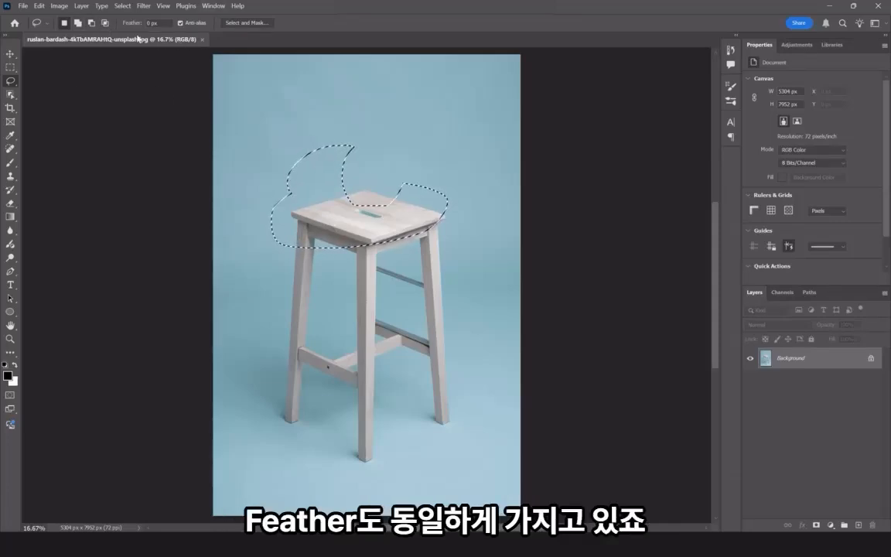
# Try to trace the left part of the seat and the upper left leg freehand with the Lasso, and clear the selection.
pyautogui.click(377, 177)
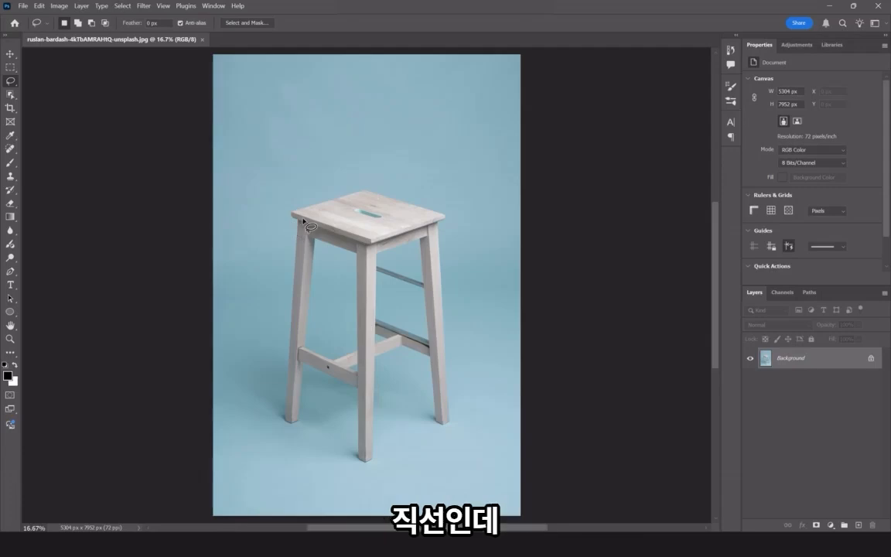
pyautogui.moveTo(368, 192)
pyautogui.mouseDown()
pyautogui.moveTo(290, 212)
pyautogui.moveTo(291, 302)
pyautogui.moveTo(312, 296)
pyautogui.moveTo(312, 240)
pyautogui.moveTo(352, 251)
pyautogui.mouseUp()
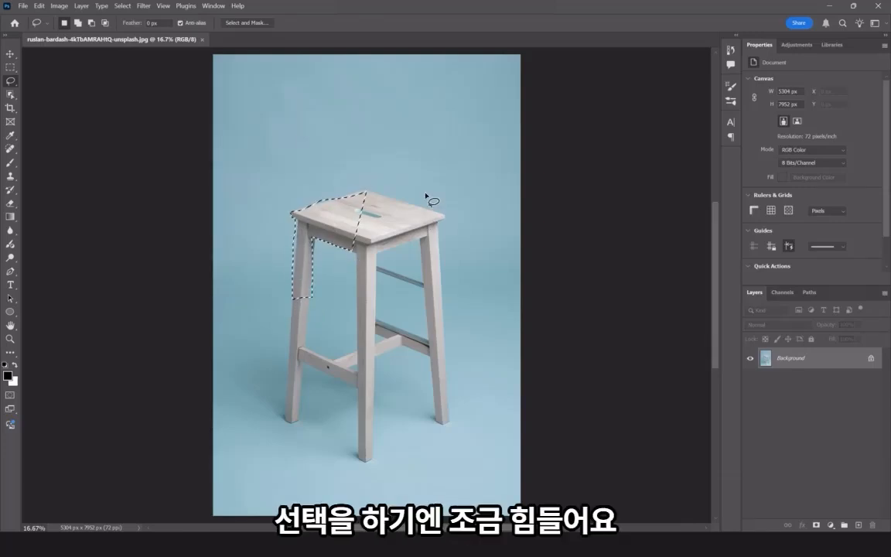
pyautogui.hotkey('ctrl', 'd')
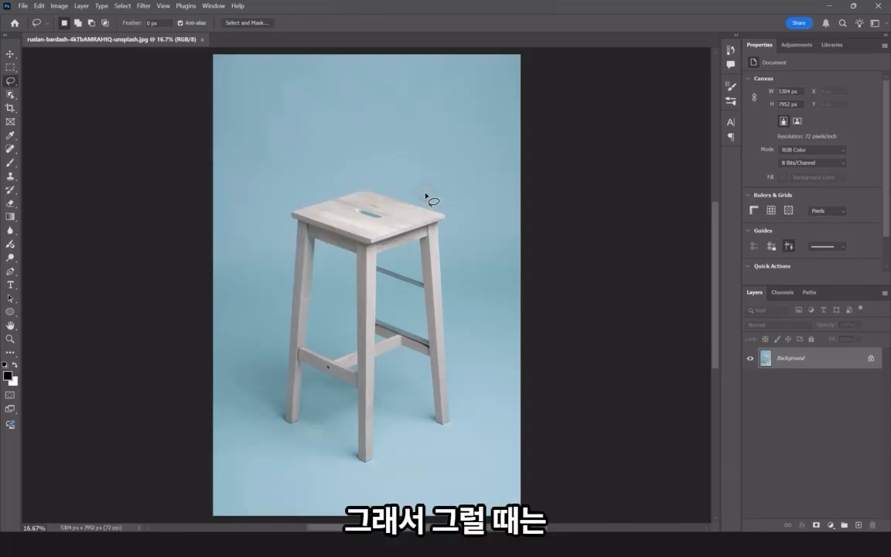
# Start a Polygonal Lasso outline at the seat's back corner, following its left edge and going around the left leg up to the crossbar.
pyautogui.click(11, 81)
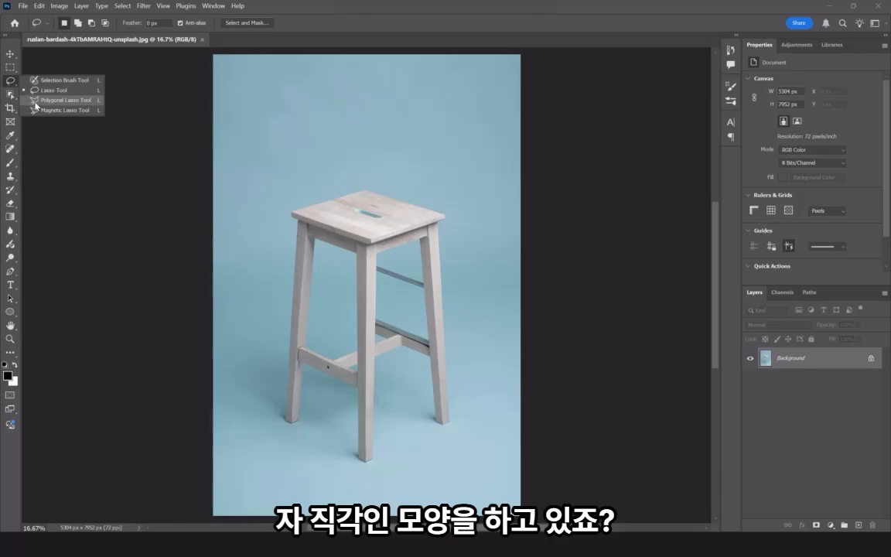
pyautogui.click(35, 102)
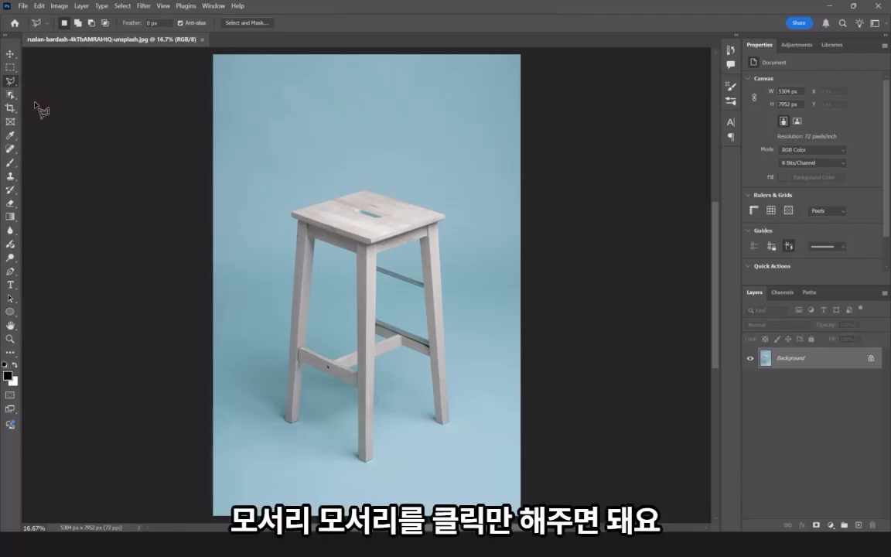
pyautogui.click(365, 188)
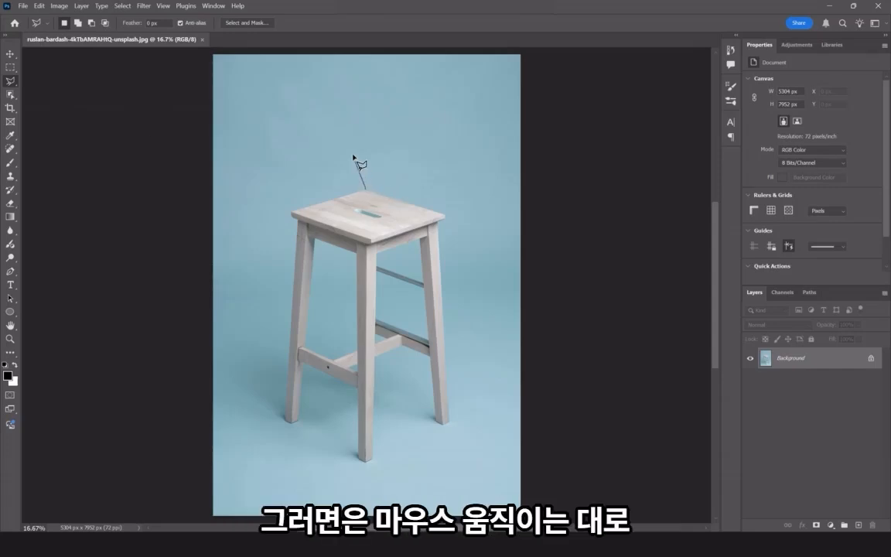
pyautogui.click(292, 214)
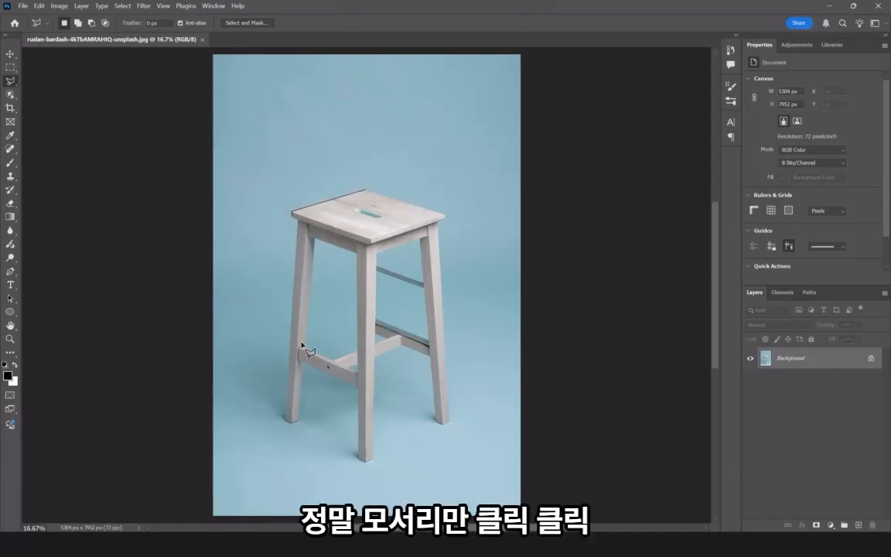
pyautogui.click(284, 418)
pyautogui.click(289, 422)
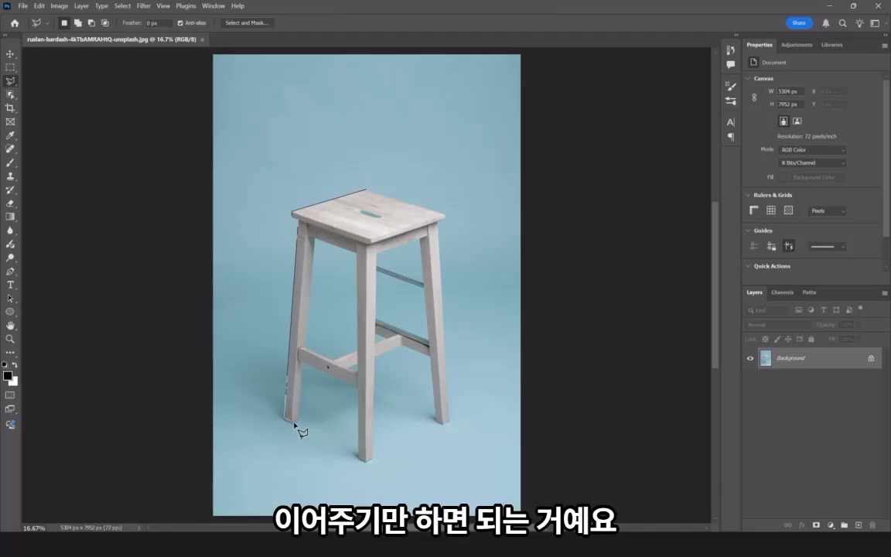
pyautogui.click(298, 420)
pyautogui.click(300, 361)
# Continue the polygonal outline along the lower crossbars, around the front and right legs, and close it at the seat's back corner.
pyautogui.click(356, 388)
pyautogui.click(357, 455)
pyautogui.click(366, 463)
pyautogui.click(373, 456)
pyautogui.click(374, 358)
pyautogui.click(401, 337)
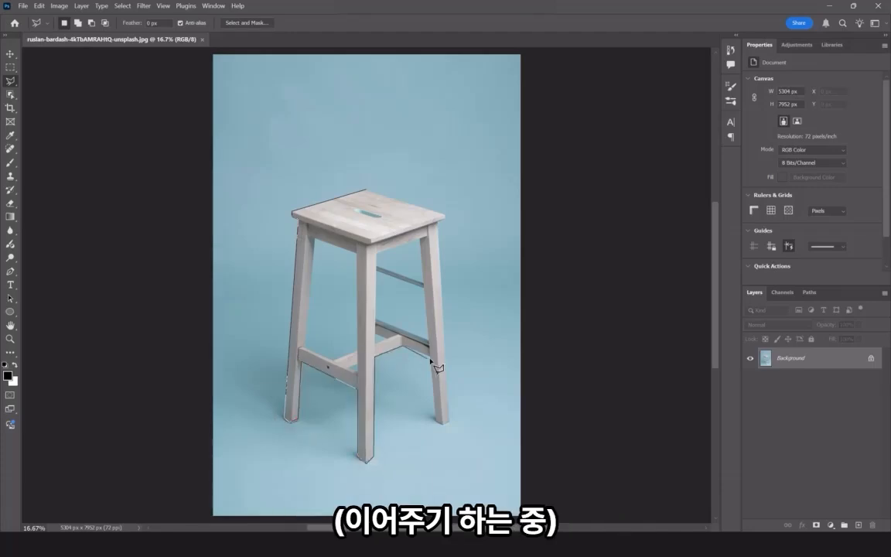
pyautogui.click(447, 424)
pyautogui.click(445, 214)
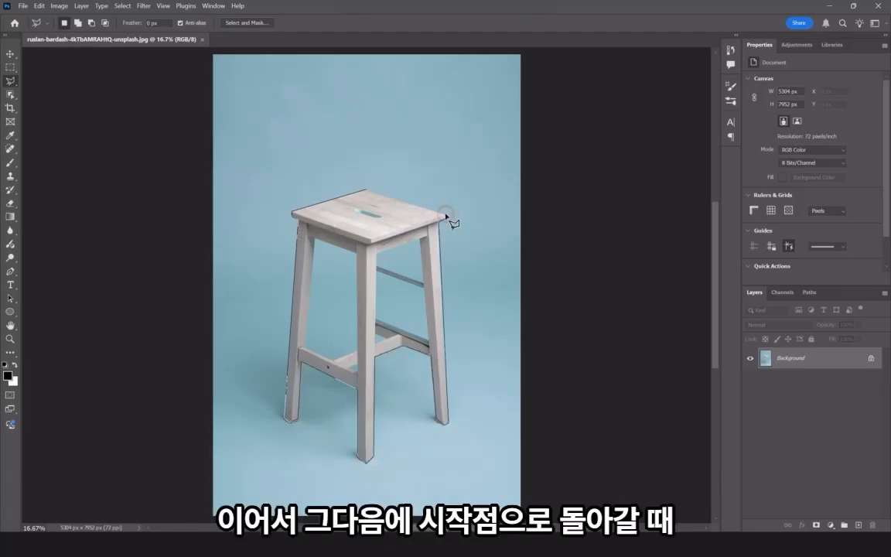
pyautogui.click(368, 191)
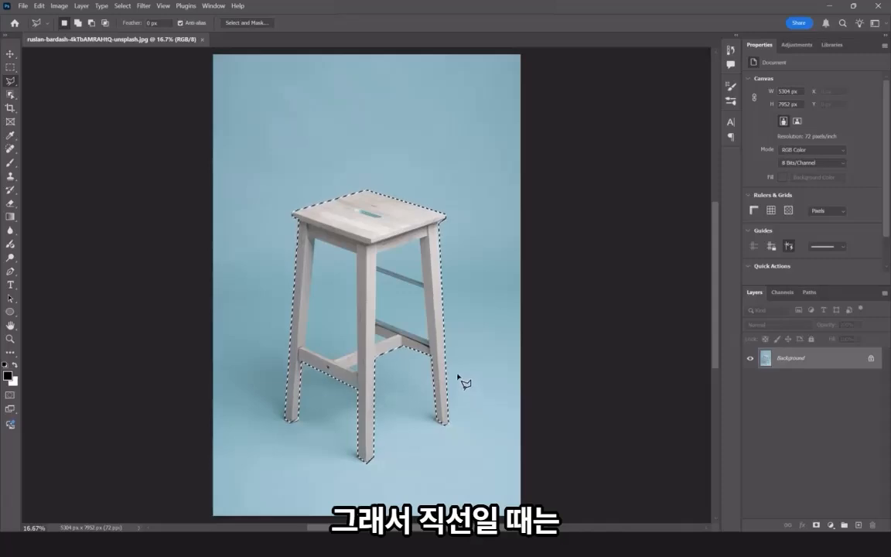
# Replace the polygonal selection with a Magnetic Lasso outline around the whole stool, closed at the seat's back corner.
pyautogui.rightClick(17, 80)
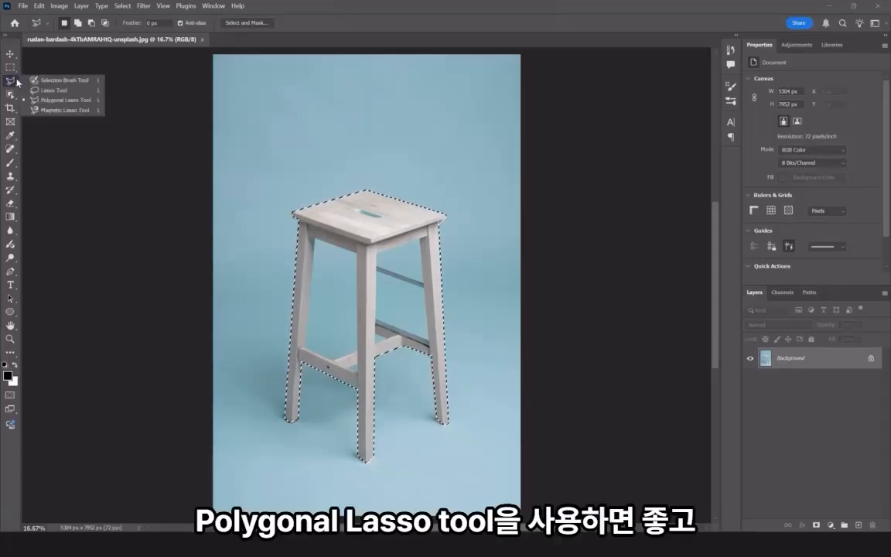
pyautogui.click(54, 111)
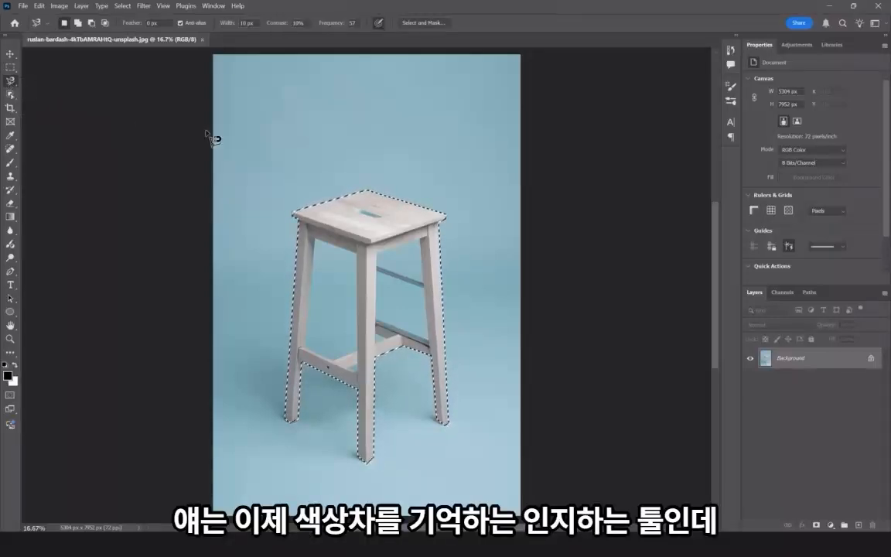
pyautogui.hotkey('ctrl', 'd')
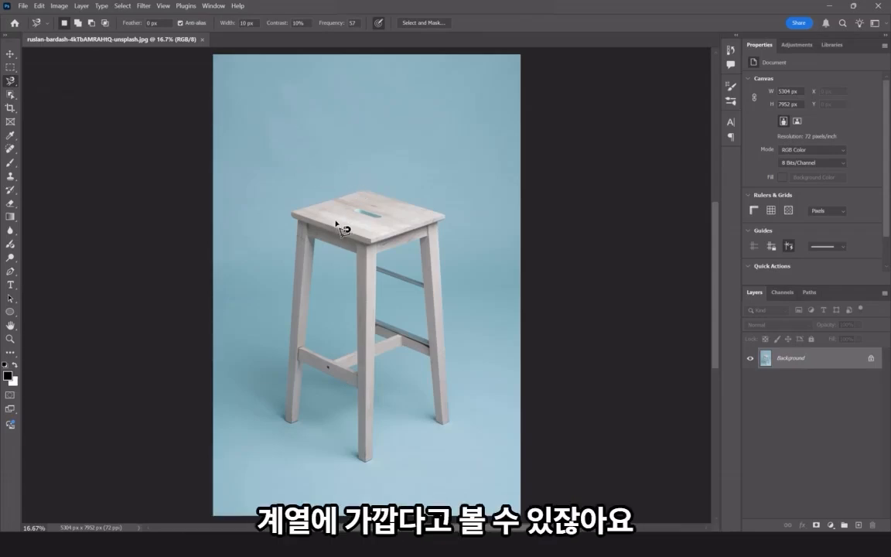
pyautogui.click(367, 189)
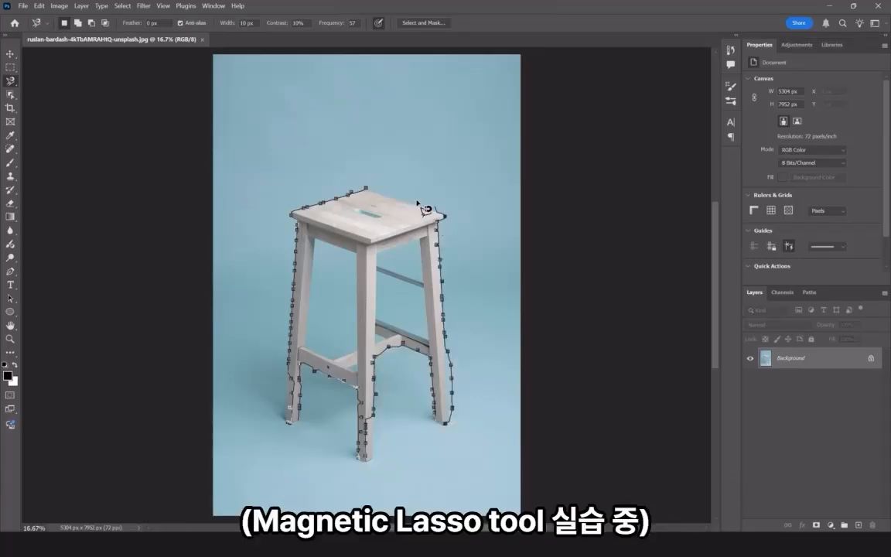
pyautogui.click(371, 195)
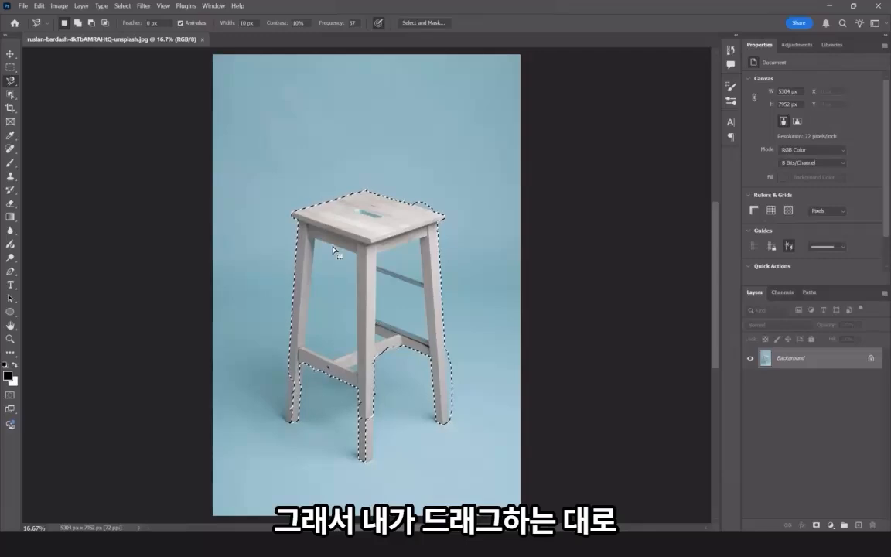
# Paint over the stool's seat edges, legs and crossbars with the Selection Brush, starting from a cleared selection.
pyautogui.rightClick(10, 80)
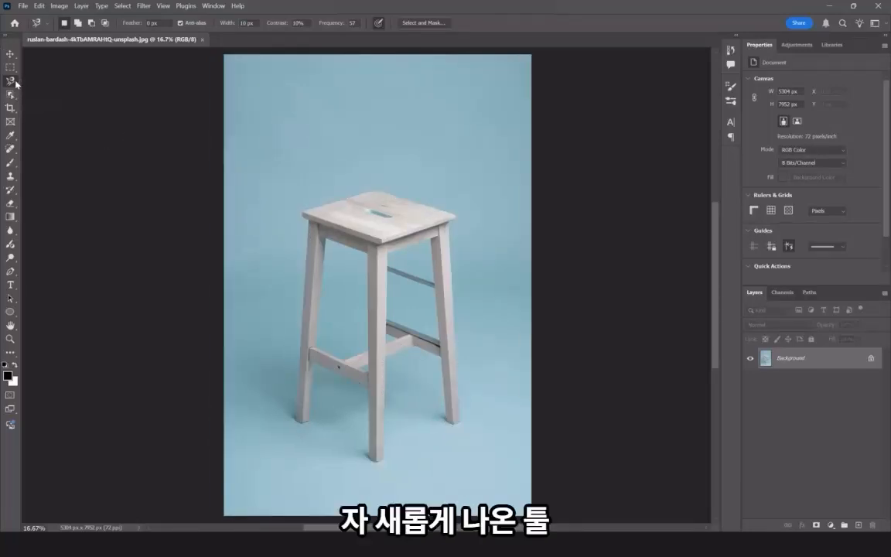
pyautogui.rightClick(15, 82)
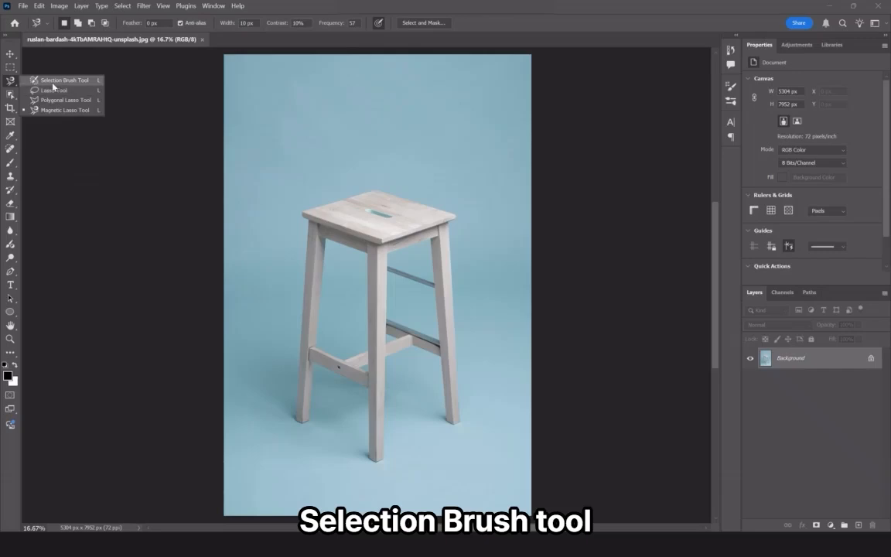
pyautogui.click(53, 81)
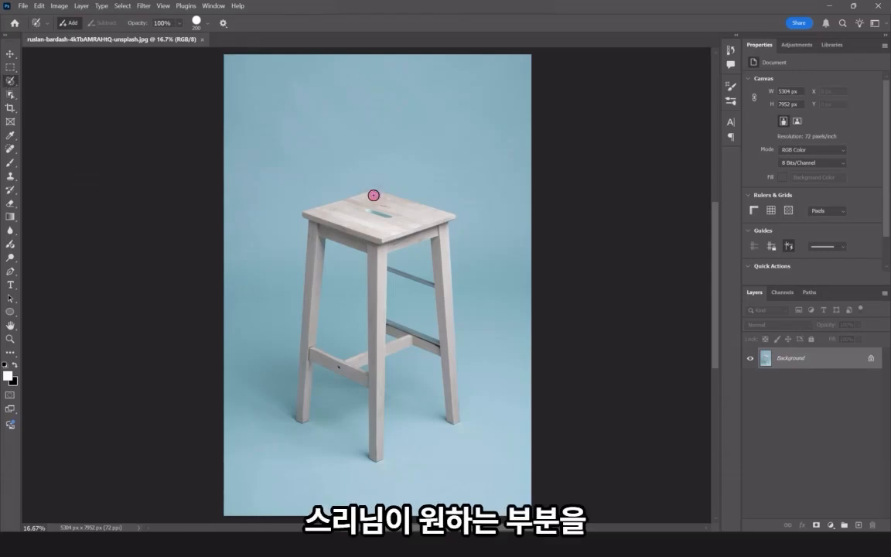
pyautogui.moveTo(374, 194)
pyautogui.mouseDown()
pyautogui.moveTo(310, 211)
pyautogui.moveTo(314, 257)
pyautogui.mouseUp()
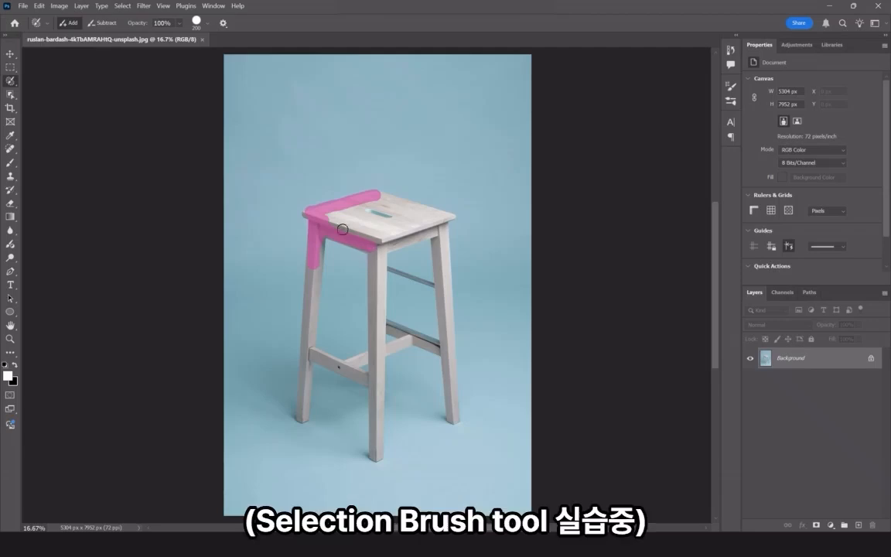
pyautogui.moveTo(340, 230)
pyautogui.mouseDown()
pyautogui.moveTo(374, 353)
pyautogui.moveTo(317, 302)
pyautogui.moveTo(349, 369)
pyautogui.moveTo(389, 326)
pyautogui.moveTo(405, 339)
pyautogui.moveTo(443, 220)
pyautogui.moveTo(453, 419)
pyautogui.moveTo(385, 197)
pyautogui.moveTo(363, 199)
pyautogui.moveTo(337, 239)
pyautogui.mouseUp()
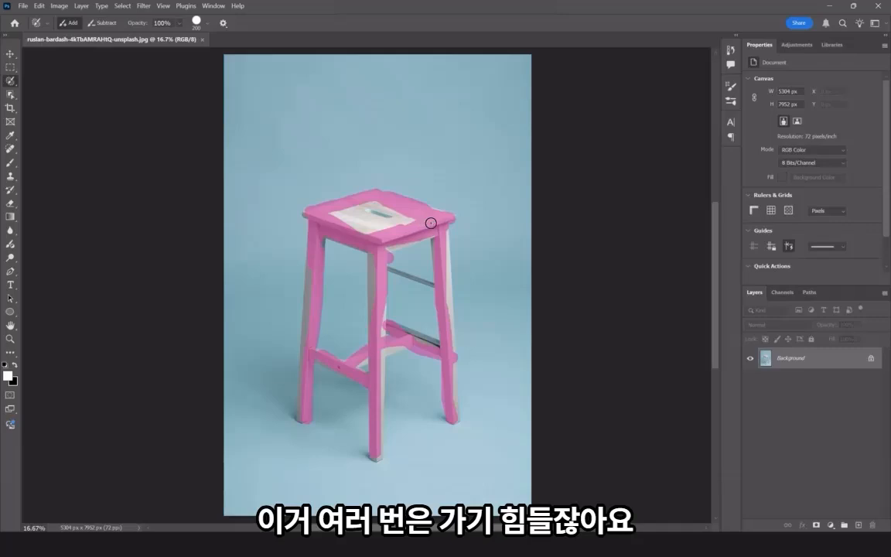
# Paint over the seat's unpainted centre with a 493 px Selection Brush, and convert the overlay to a selection by switching to the Move tool.
pyautogui.click(208, 24)
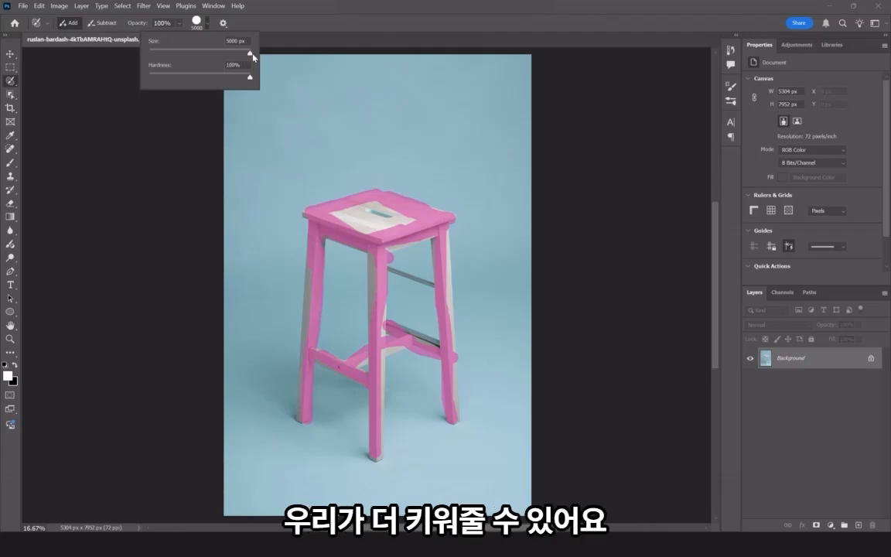
pyautogui.moveTo(243, 57); pyautogui.dragTo(239, 54)
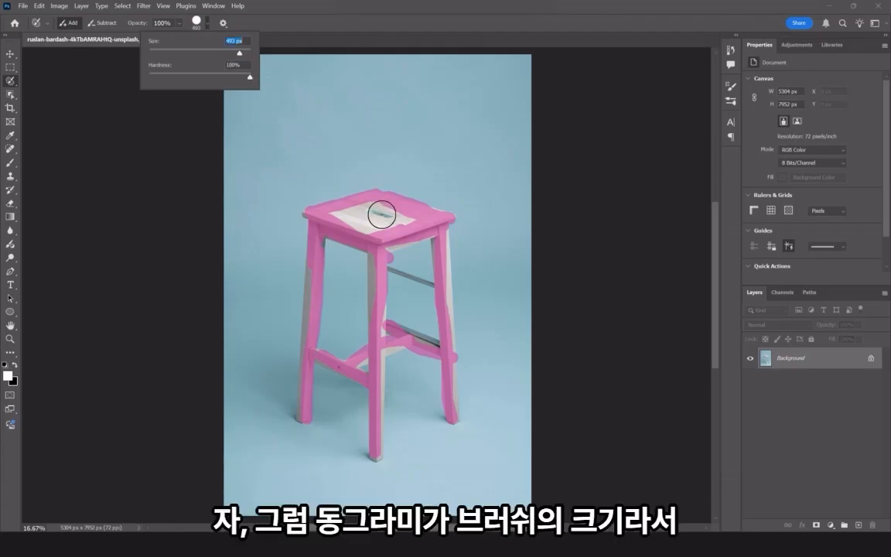
pyautogui.moveTo(376, 208)
pyautogui.mouseDown()
pyautogui.moveTo(341, 208)
pyautogui.moveTo(347, 221)
pyautogui.moveTo(406, 215)
pyautogui.mouseUp()
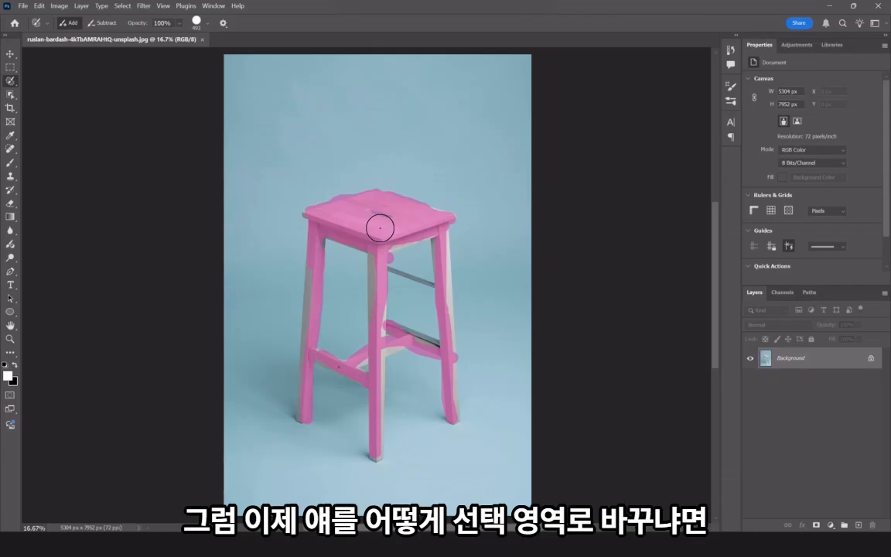
pyautogui.click(10, 55)
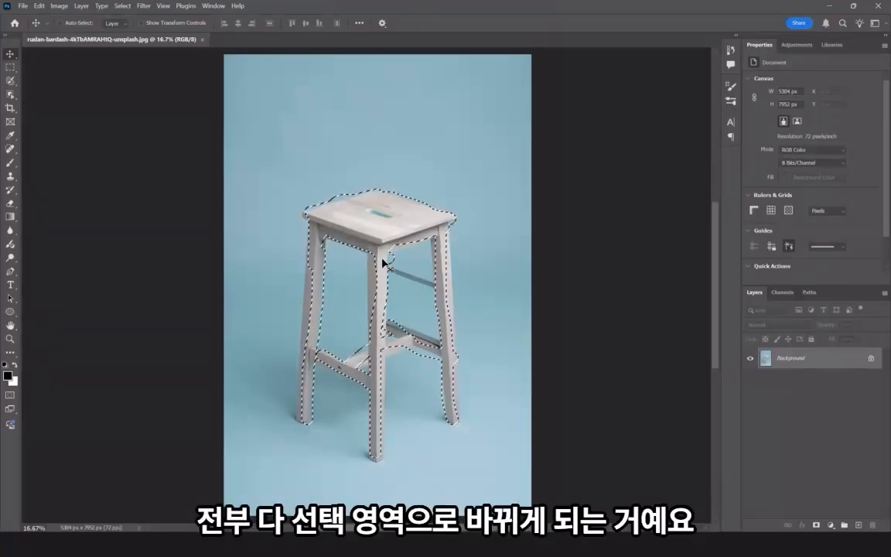
# Return to the Selection Brush overlay, set the brush size to 201 px and paint the missed strip at the front leg's upper end.
pyautogui.click(10, 82)
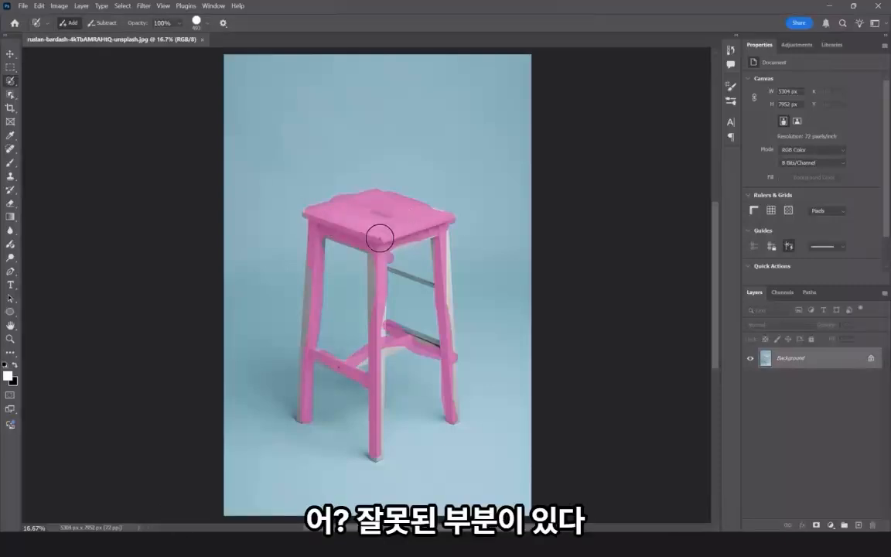
pyautogui.click(198, 23)
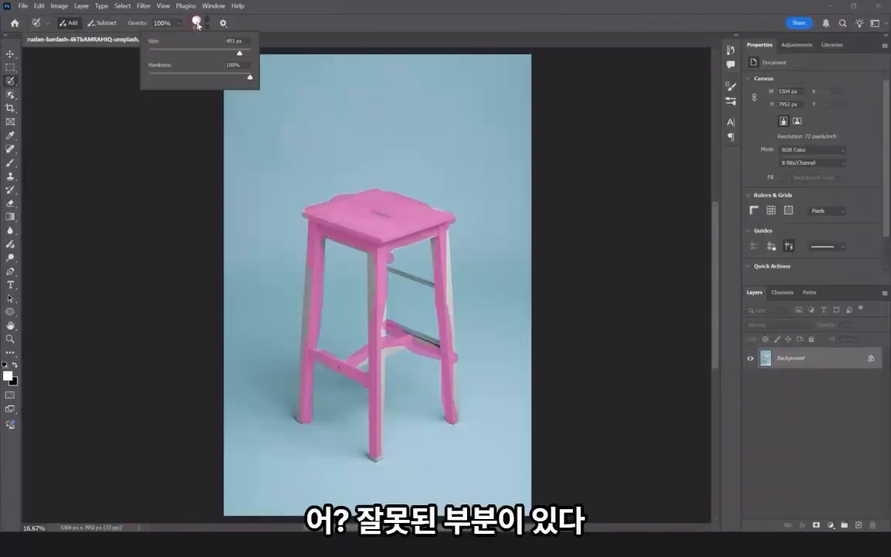
pyautogui.moveTo(229, 54); pyautogui.dragTo(225, 54)
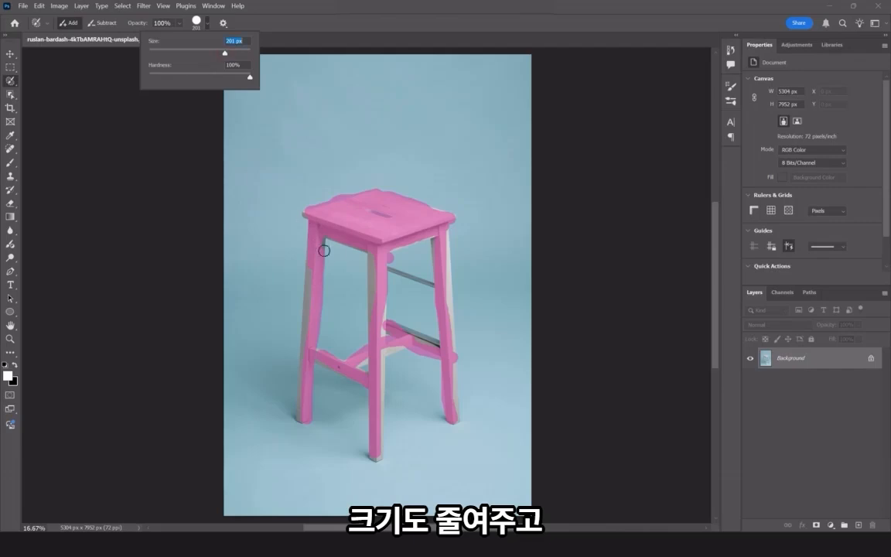
pyautogui.moveTo(372, 251); pyautogui.dragTo(375, 267)
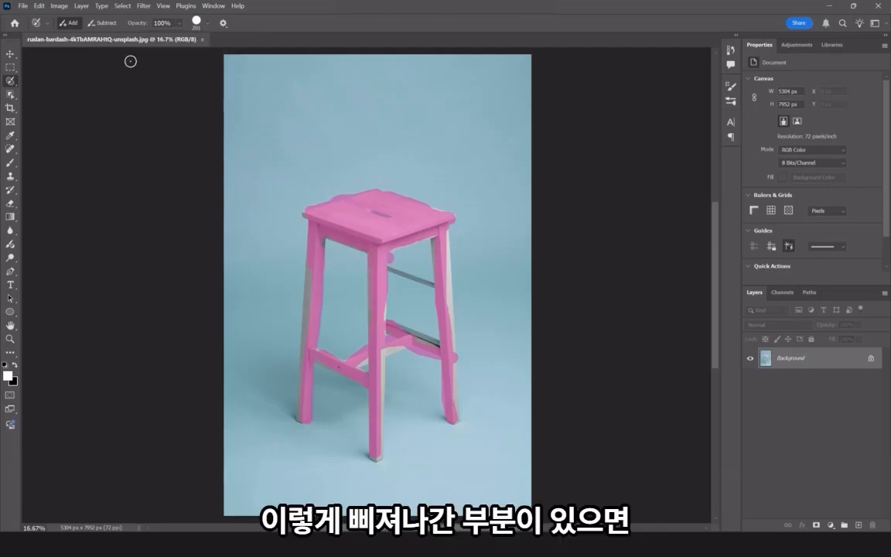
# In Subtract mode with the colours swapped, erase the stray overlay beside the front leg's upper end, and return the brush to Add mode.
pyautogui.click(106, 25)
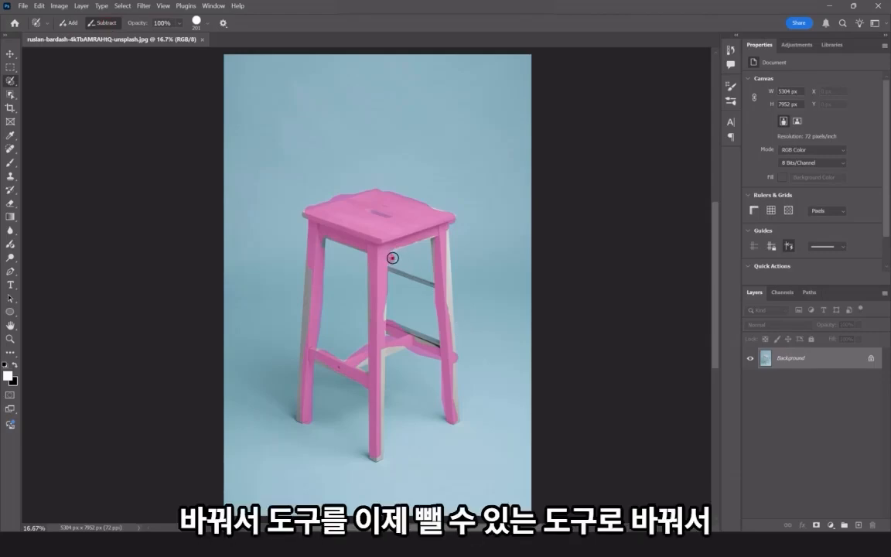
pyautogui.press('x')
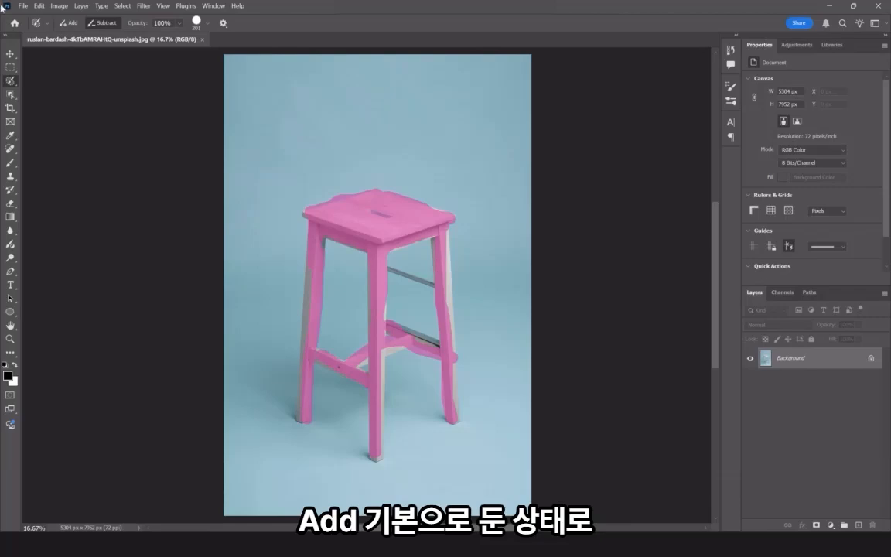
pyautogui.click(70, 29)
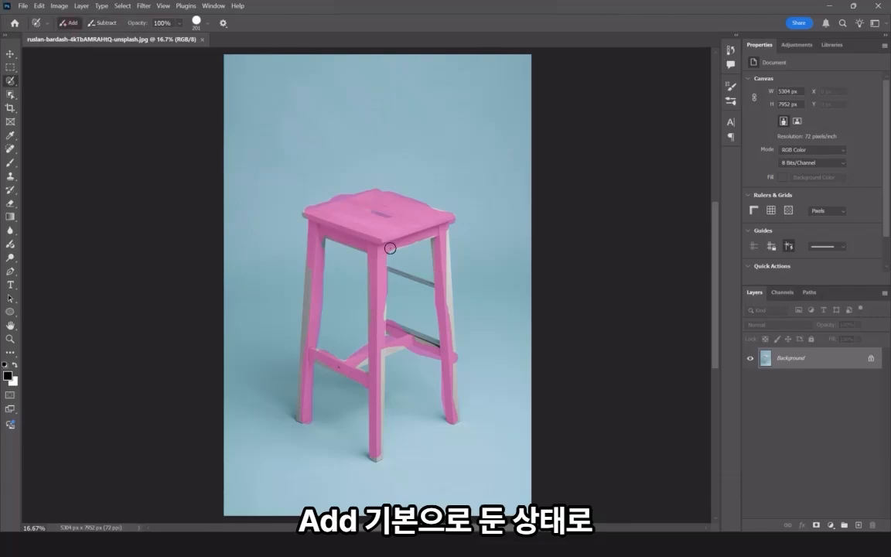
# Temporarily subtract the overlay from the left leg's upper part, and repaint that leg down to its foot in Add mode.
pyautogui.press('alt')
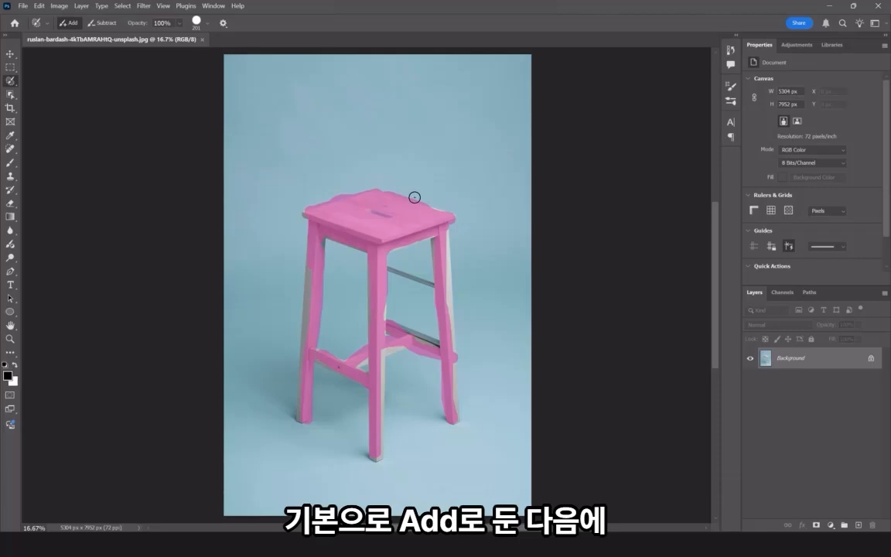
pyautogui.press('alt')
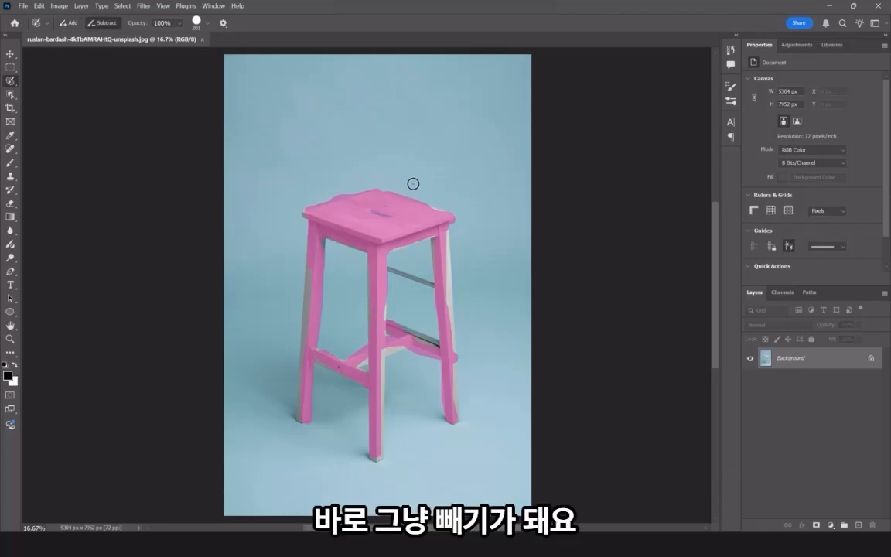
pyautogui.click(320, 242)
pyautogui.press('alt')
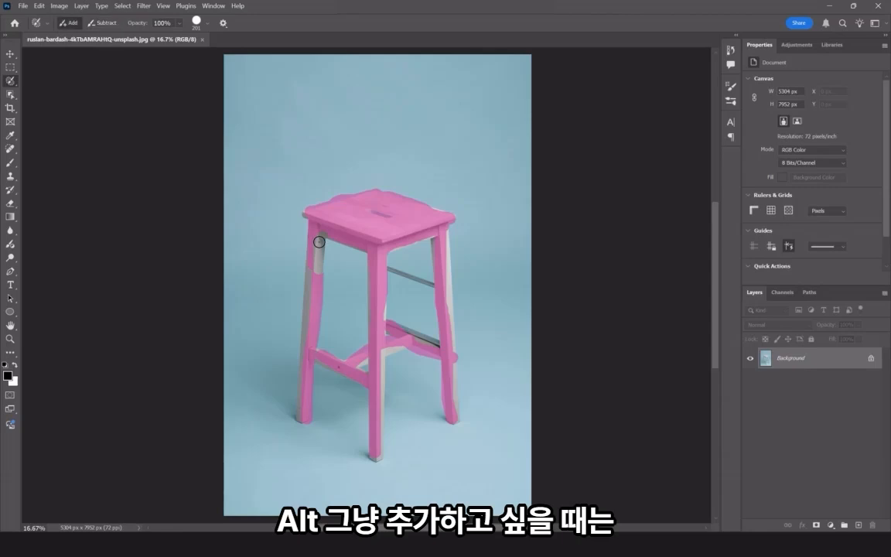
pyautogui.moveTo(319, 231); pyautogui.dragTo(301, 413)
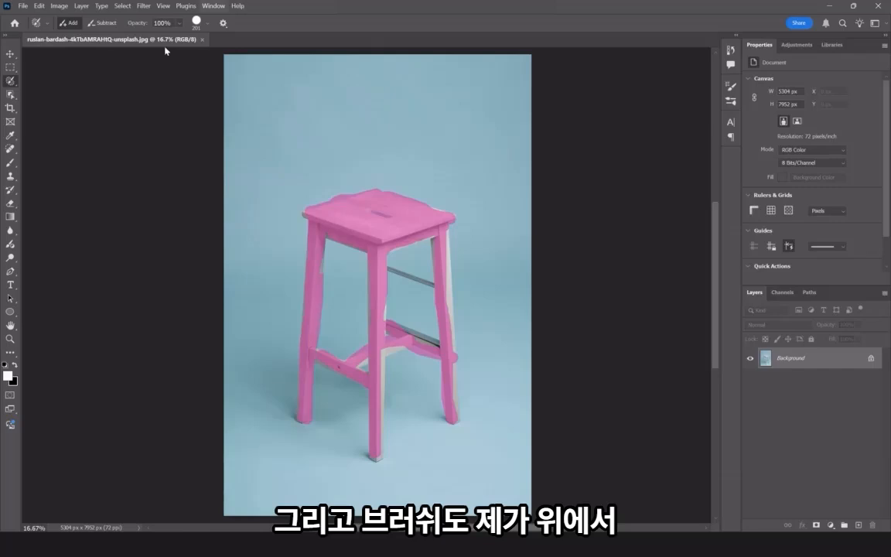
# Practise resizing the Selection Brush, enlarging and shrinking it repeatedly through sizes such as 346, 600 and 800 px.
pyautogui.click(207, 24)
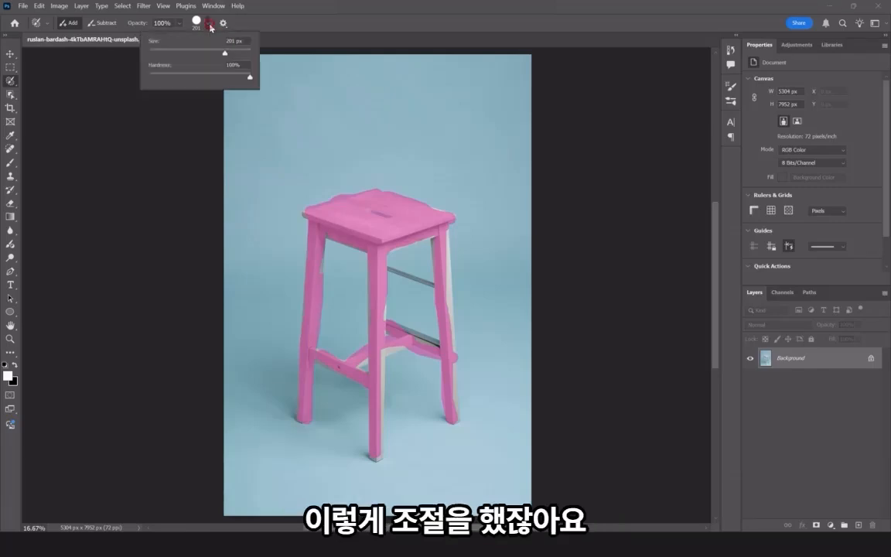
pyautogui.moveTo(224, 54); pyautogui.dragTo(222, 55)
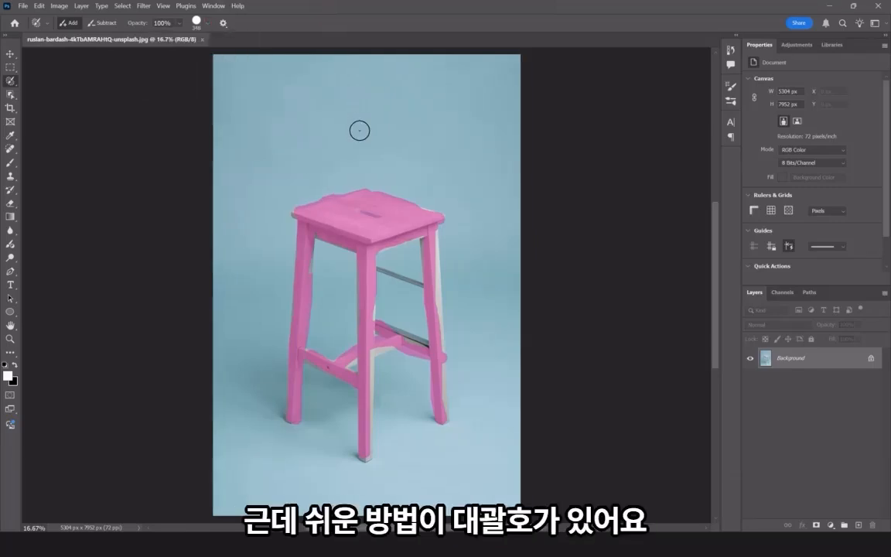
pyautogui.press(']')
pyautogui.press(']')
pyautogui.press(']')
pyautogui.press(']')
pyautogui.press(']')
pyautogui.press(']')
pyautogui.press(']')
pyautogui.press(']')
pyautogui.press('[')
pyautogui.press('[')
pyautogui.press('[')
pyautogui.press('[')
pyautogui.press('[')
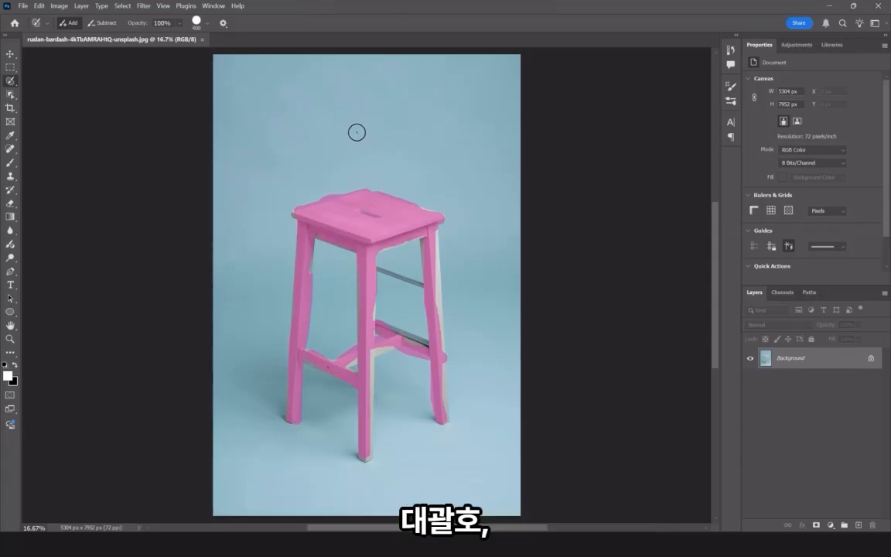
pyautogui.press(']')
pyautogui.press(']')
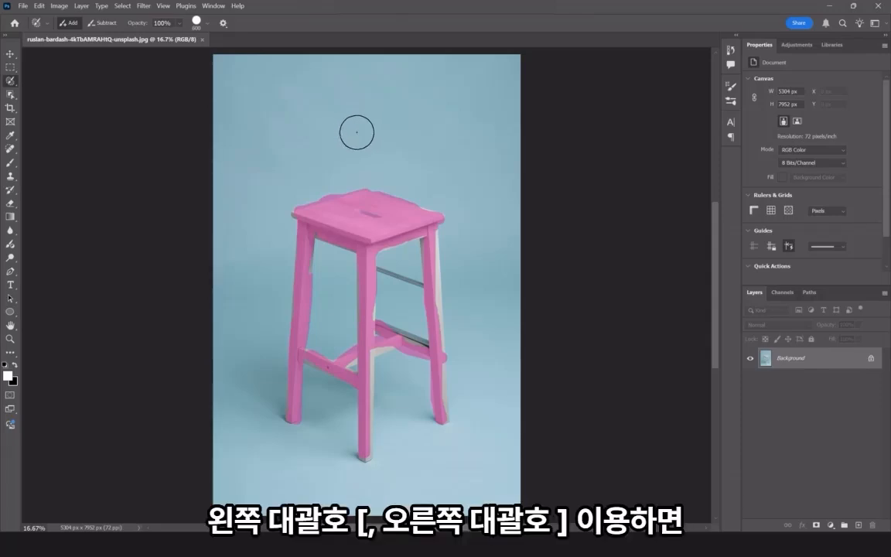
pyautogui.press('[')
pyautogui.press(']')
pyautogui.press(']')
pyautogui.press(']')
pyautogui.press(']')
pyautogui.press(']')
pyautogui.press(']')
pyautogui.press('[')
pyautogui.press('[')
pyautogui.press('[')
pyautogui.press('[')
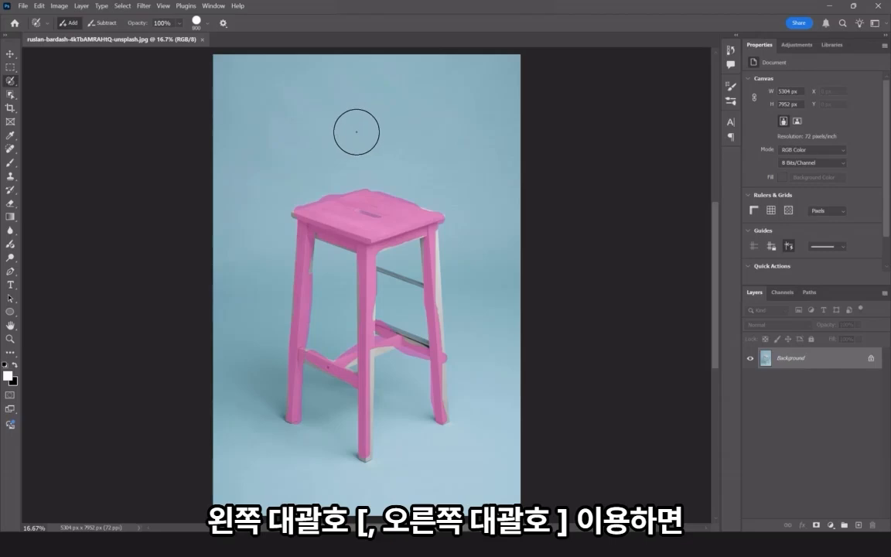
pyautogui.press('[')
pyautogui.press(']')
pyautogui.press(']')
pyautogui.press(']')
pyautogui.press(']')
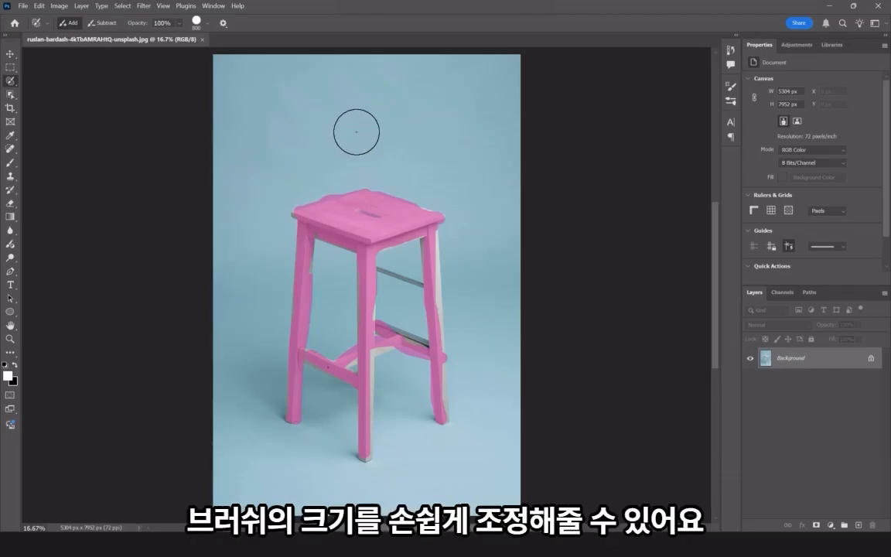
pyautogui.press('[')
pyautogui.press('[')
pyautogui.press('[')
pyautogui.press('[')
pyautogui.press('[')
pyautogui.press('[')
pyautogui.press('[')
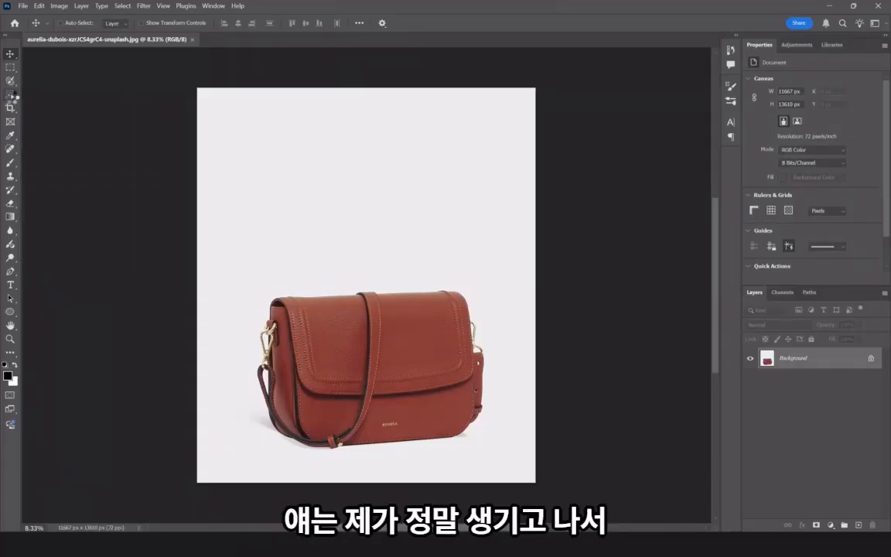
# Select the red bag with the Object Selection tool as a detected object, and again by enclosing it in a rectangle.
pyautogui.click(12, 95)
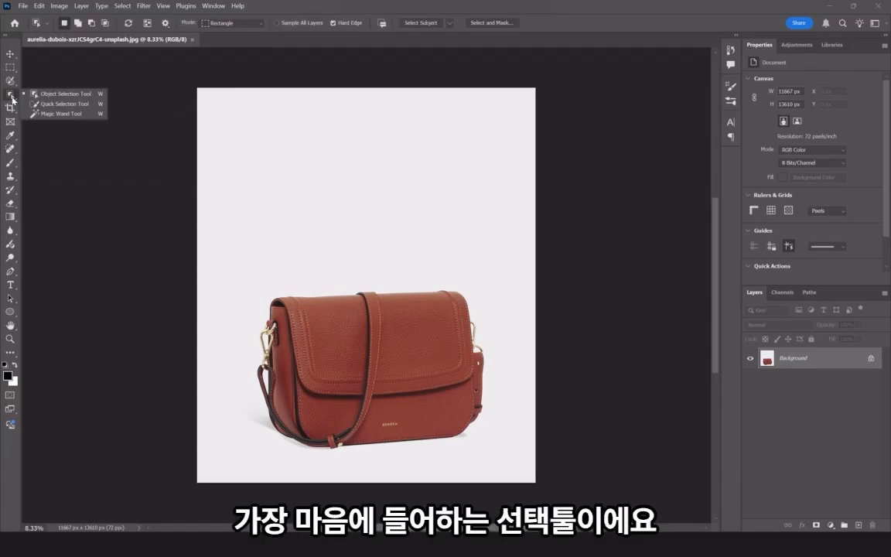
pyautogui.click(79, 98)
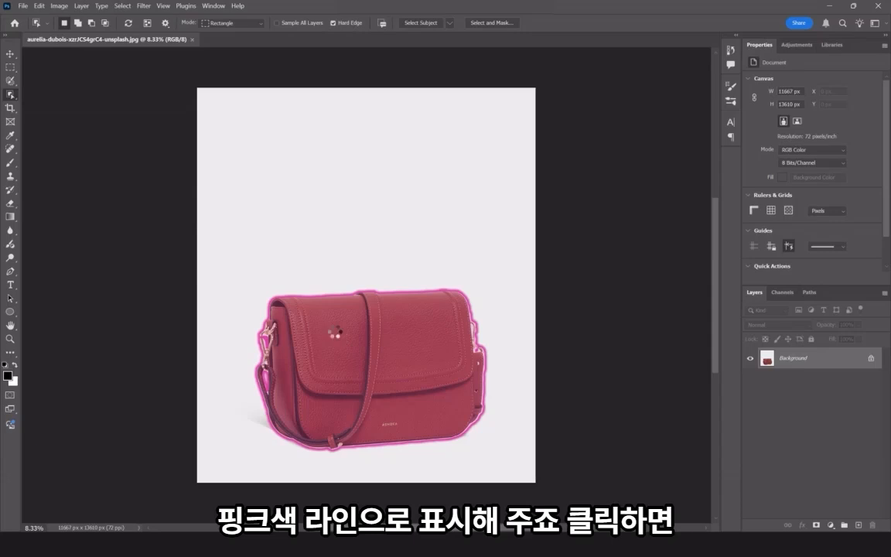
pyautogui.click(333, 332)
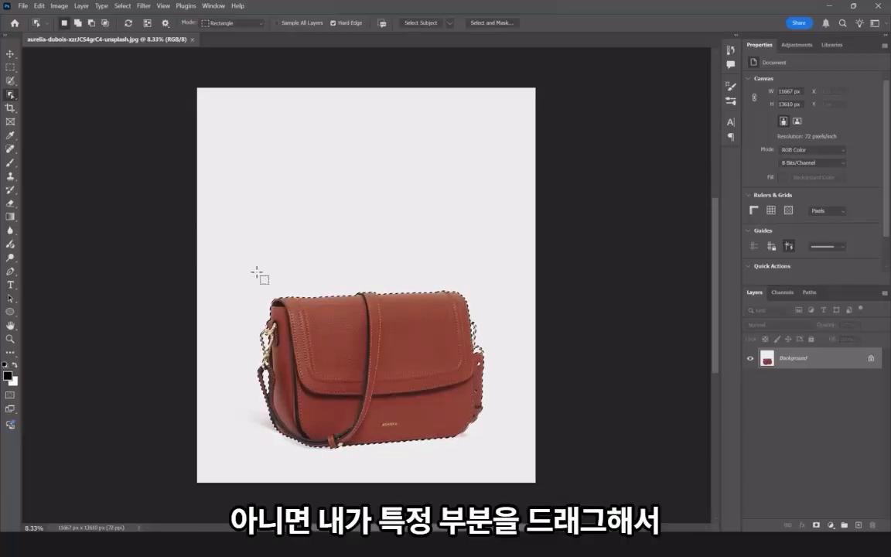
pyautogui.moveTo(247, 267); pyautogui.dragTo(501, 463)
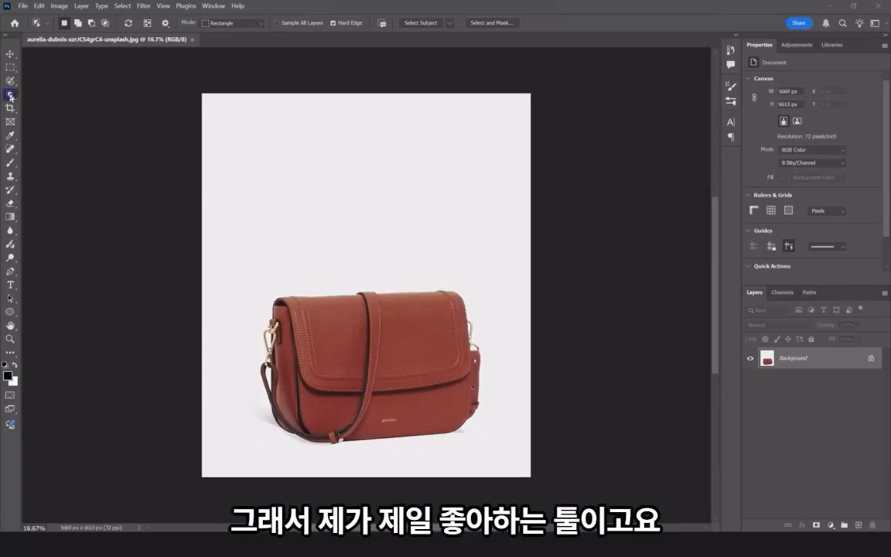
# Select the bag with the Quick Selection tool, enlarging the brush to 600 px and brushing down over the flap.
pyautogui.rightClick(10, 95)
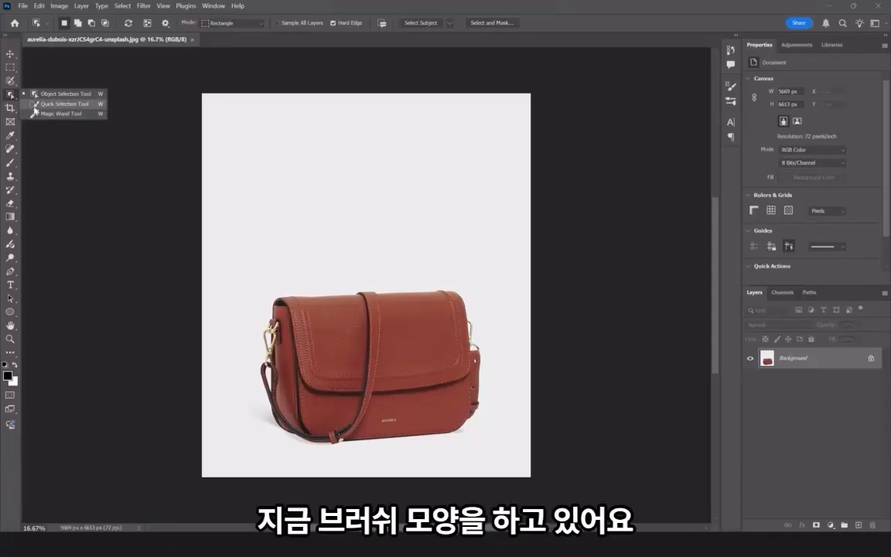
pyautogui.click(35, 104)
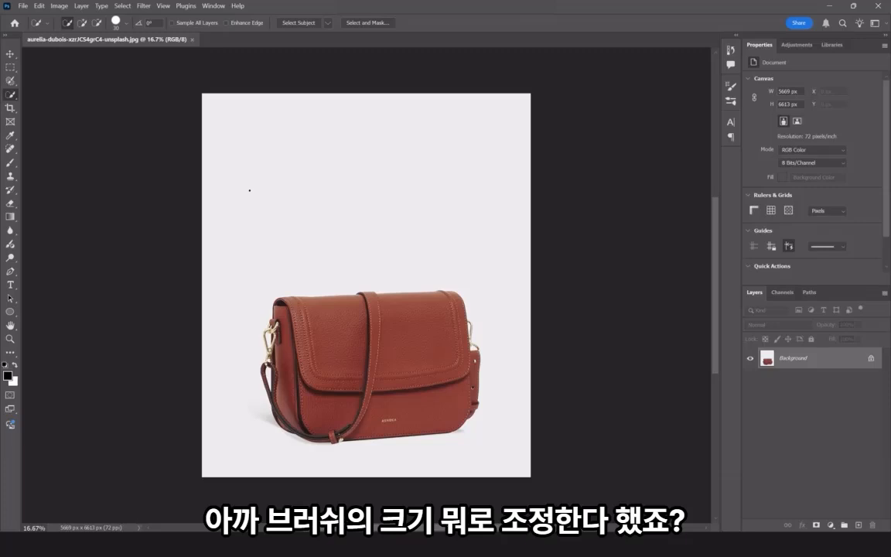
pyautogui.press(']')
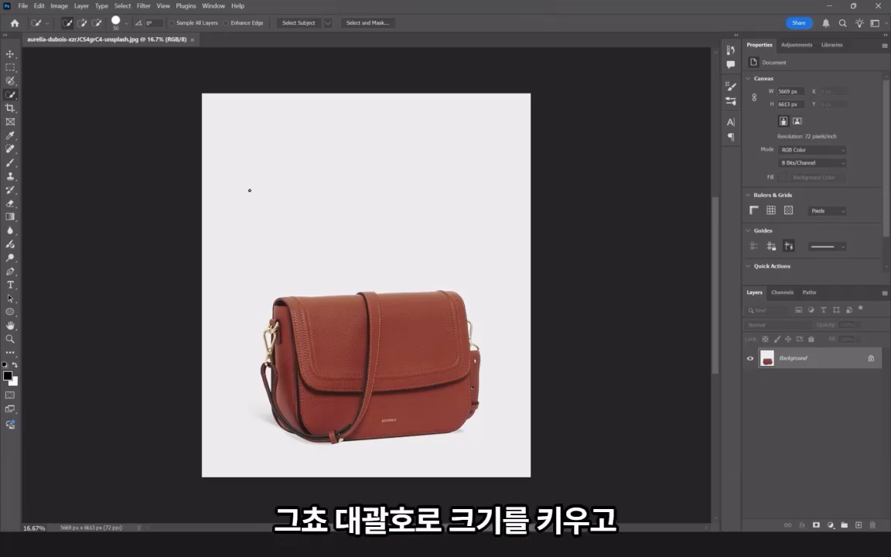
pyautogui.press(']')
pyautogui.press(']')
pyautogui.press(']')
pyautogui.press(']')
pyautogui.press(']')
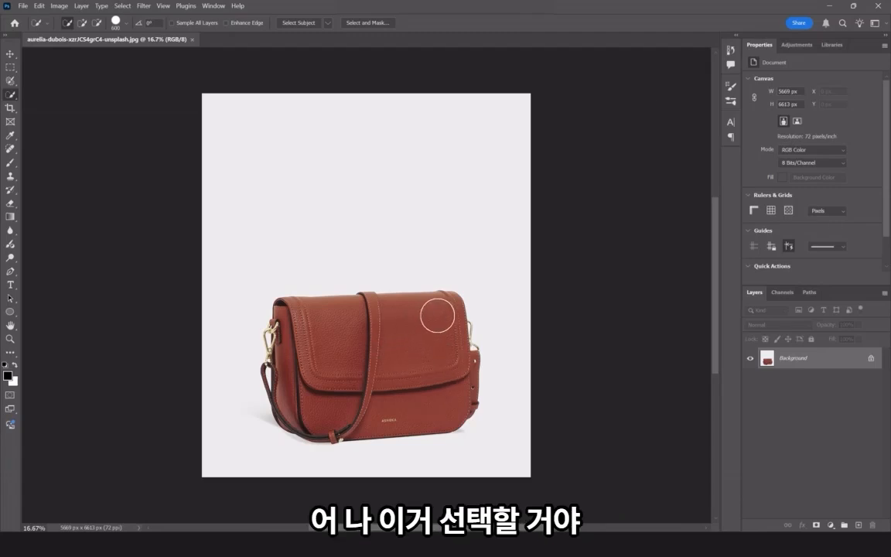
pyautogui.moveTo(437, 312)
pyautogui.mouseDown()
pyautogui.moveTo(340, 330)
pyautogui.moveTo(305, 329)
pyautogui.moveTo(295, 319)
pyautogui.moveTo(293, 373)
pyautogui.moveTo(298, 402)
pyautogui.moveTo(338, 411)
pyautogui.moveTo(418, 414)
pyautogui.moveTo(445, 385)
pyautogui.mouseUp()
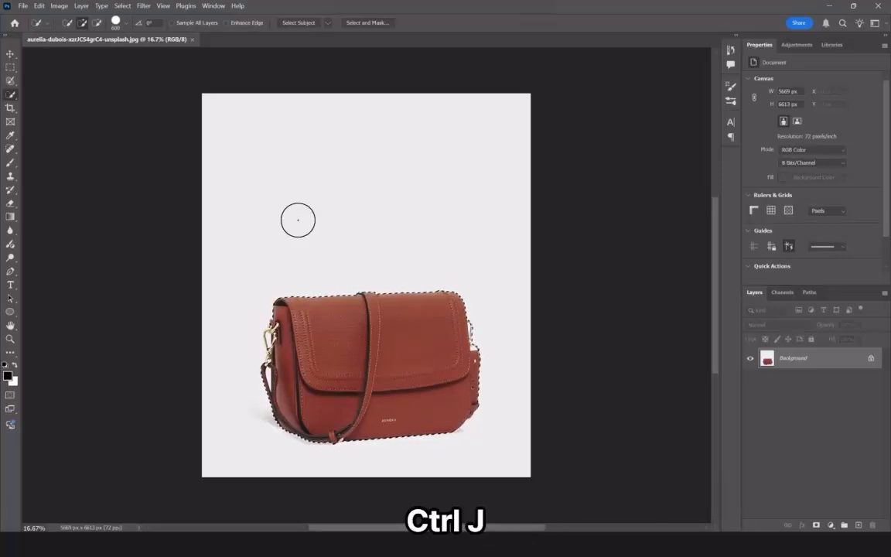
# Copy the selected bag to a new layer and hide the Background layer to inspect the cutout around the strap clasp.
pyautogui.hotkey('ctrl', 'j')
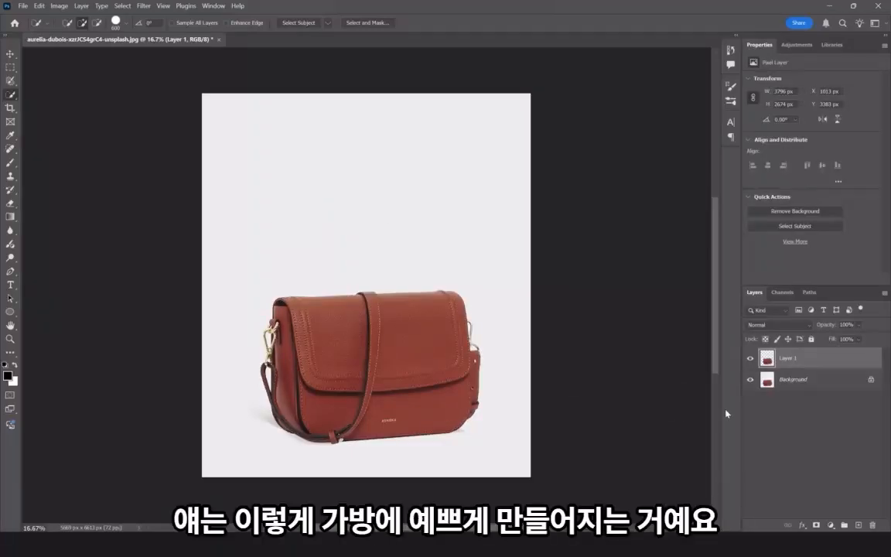
pyautogui.click(749, 380)
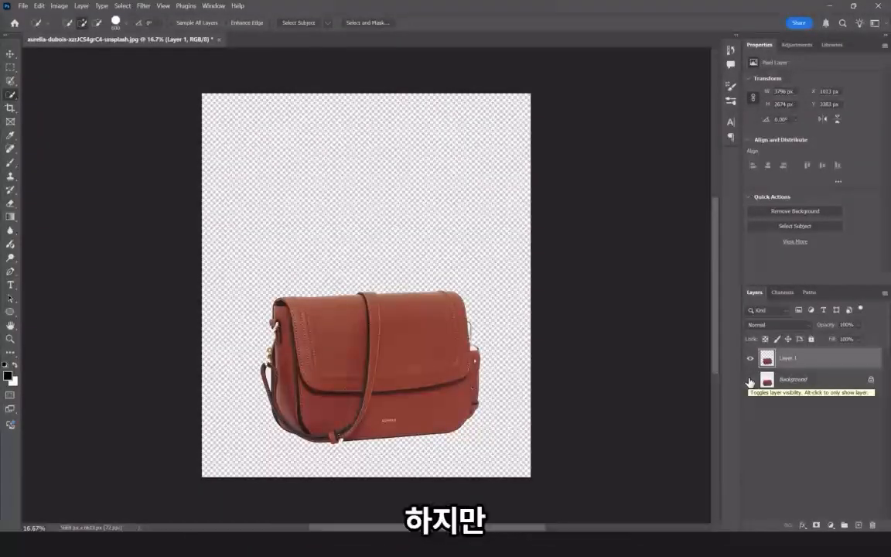
pyautogui.scroll(5, 267, 340)
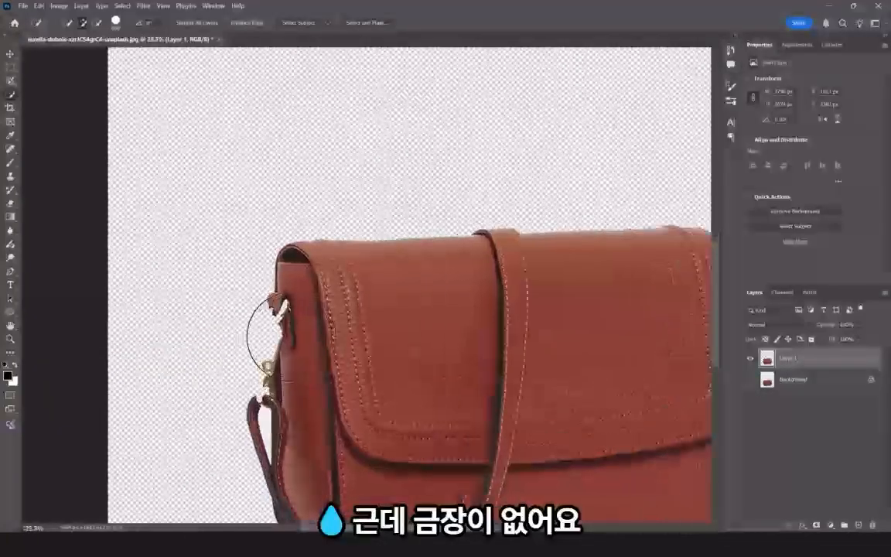
pyautogui.scroll(3, 263, 341)
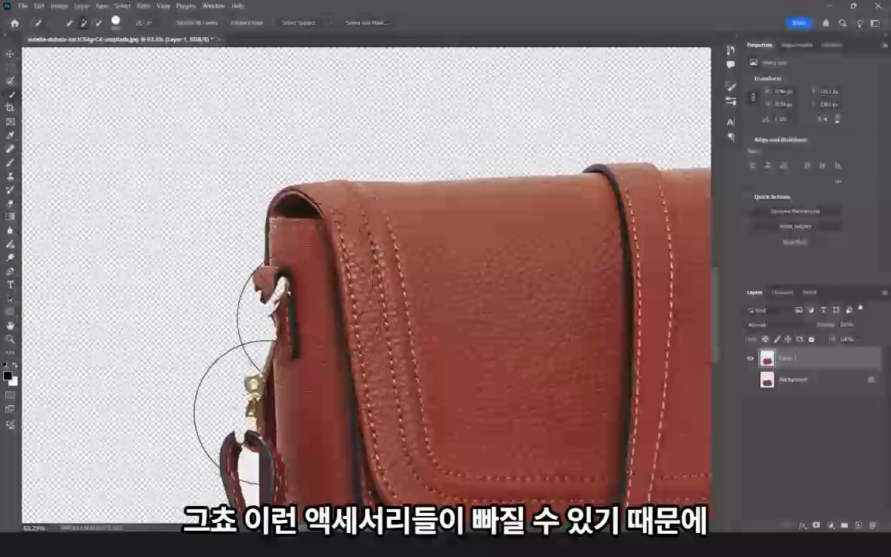
# Show the Background layer and hide Layer 1 to compare the clasp with the original photo.
pyautogui.click(749, 379)
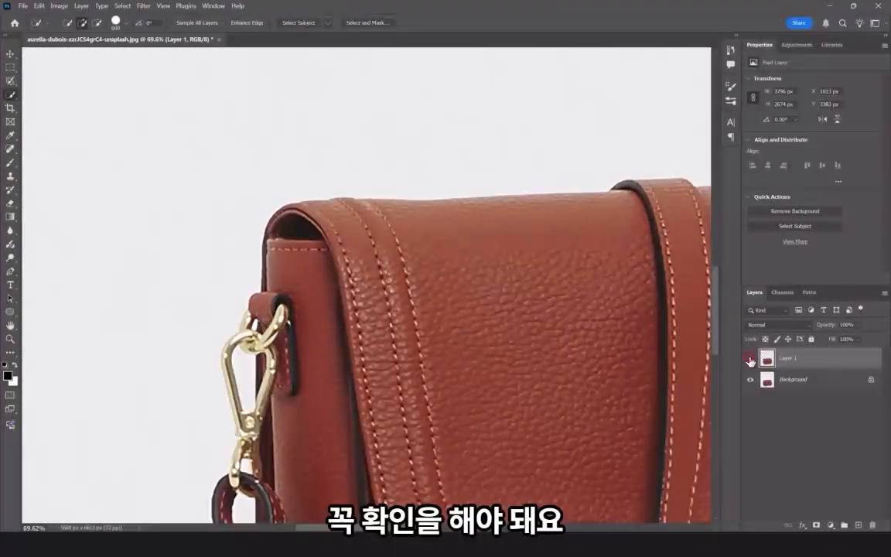
pyautogui.click(750, 359)
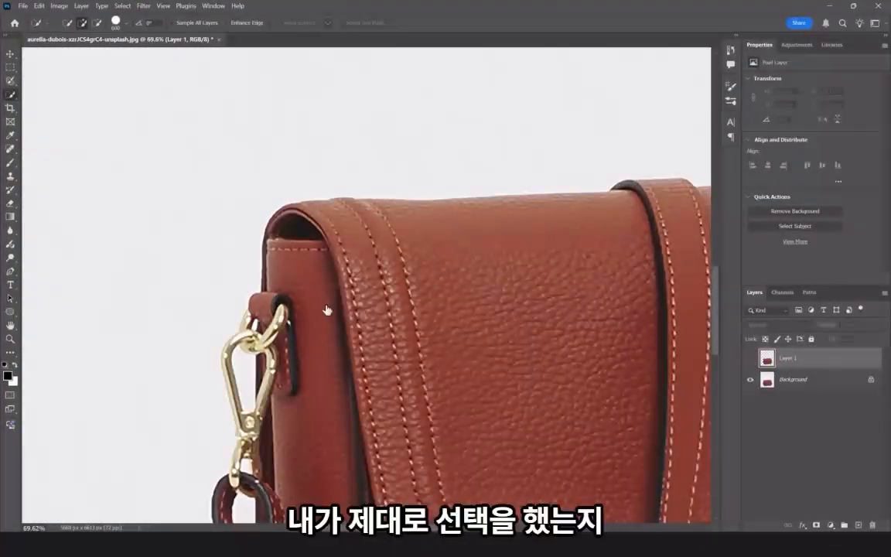
pyautogui.moveTo(335, 277)
pyautogui.mouseDown()
pyautogui.moveTo(344, 348)
pyautogui.moveTo(330, 399)
pyautogui.mouseUp()
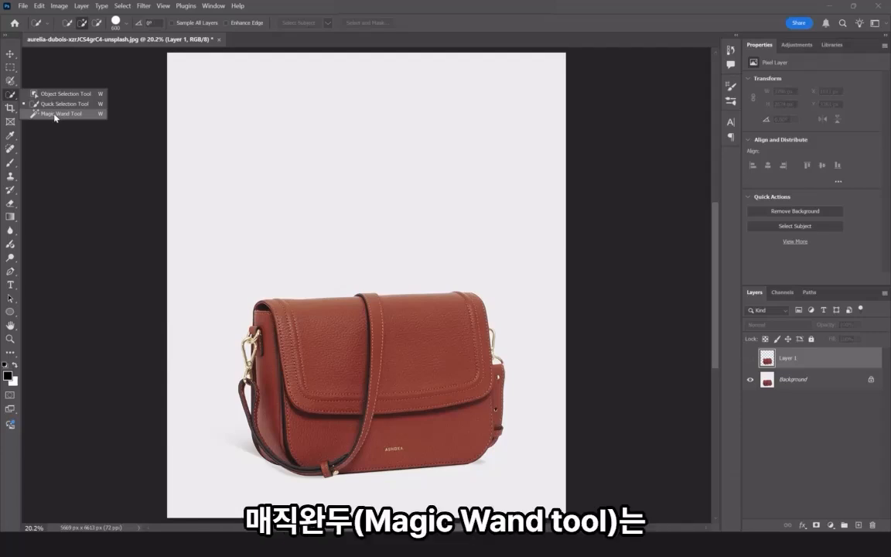
# Select the bag's brown leather with the Magic Wand at tolerance 32 and again at tolerance 100, clearing each selection.
pyautogui.click(54, 114)
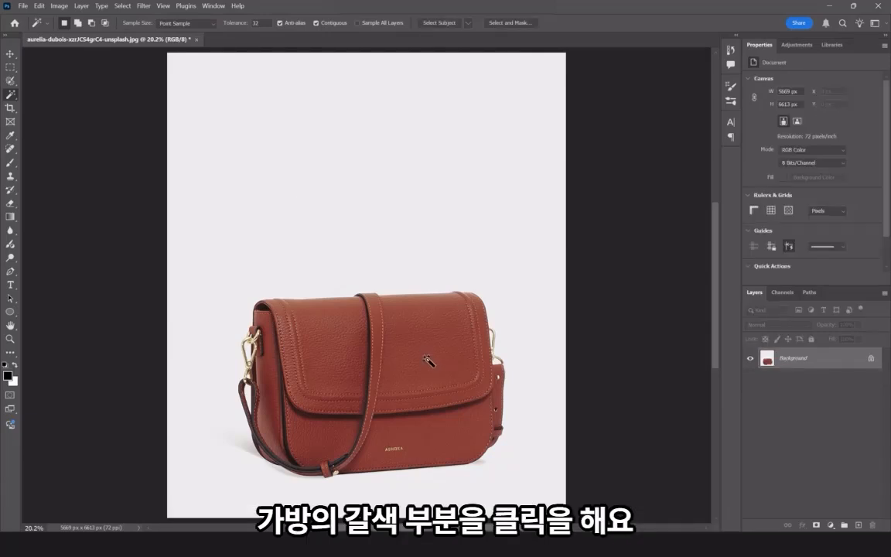
pyautogui.click(385, 323)
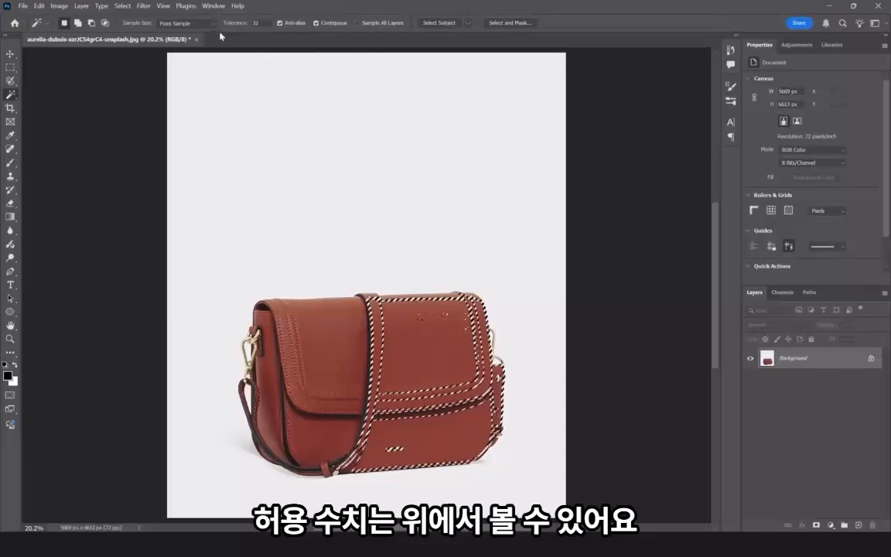
pyautogui.hotkey('ctrl', 'd')
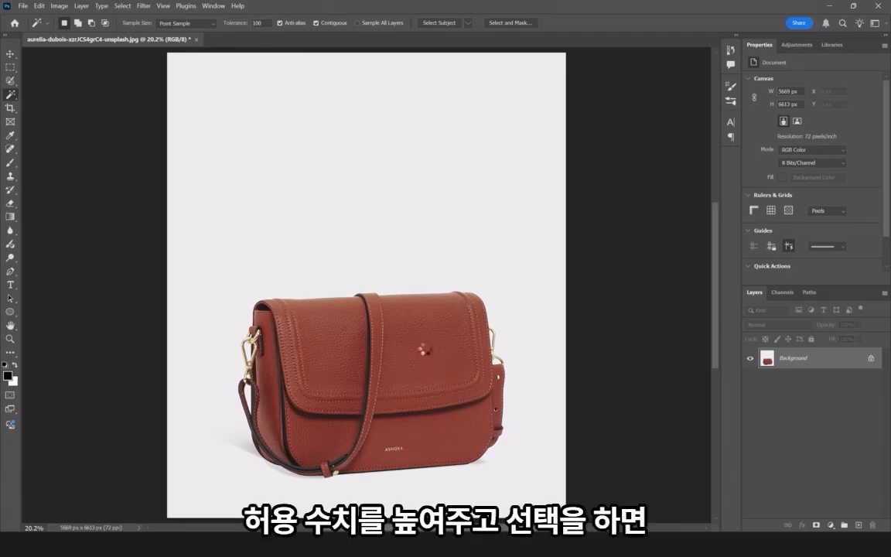
pyautogui.click(420, 349)
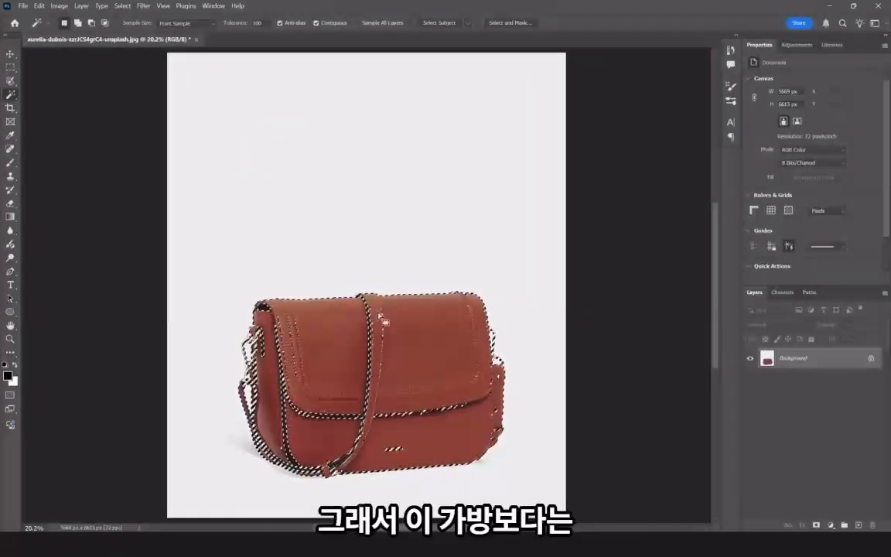
pyautogui.hotkey('ctrl', 'd')
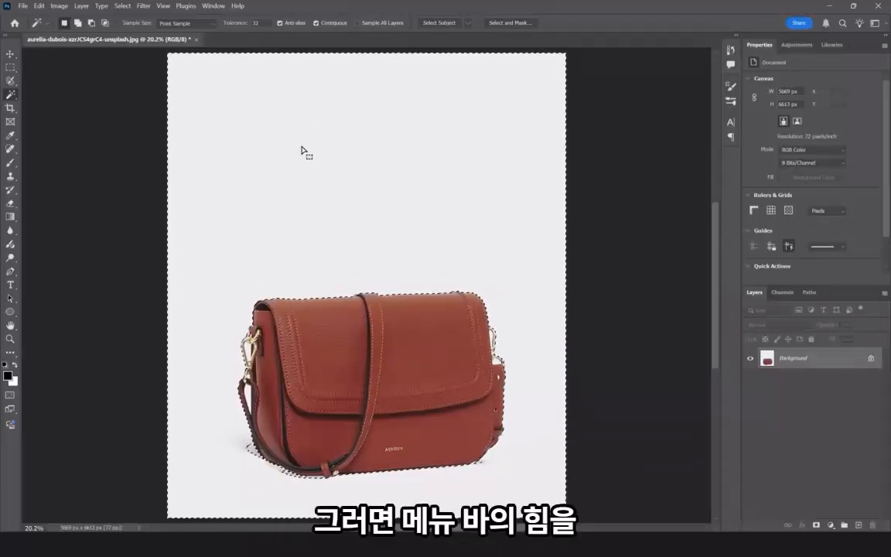
# Invert the Magic Wand selection of the light backdrop so that the bag is selected instead, and check its lower edge.
pyautogui.click(123, 7)
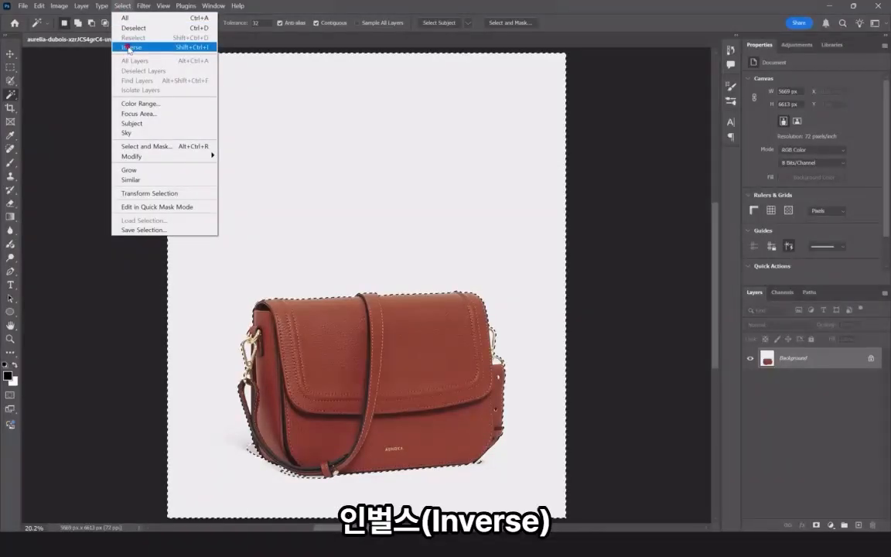
pyautogui.click(129, 48)
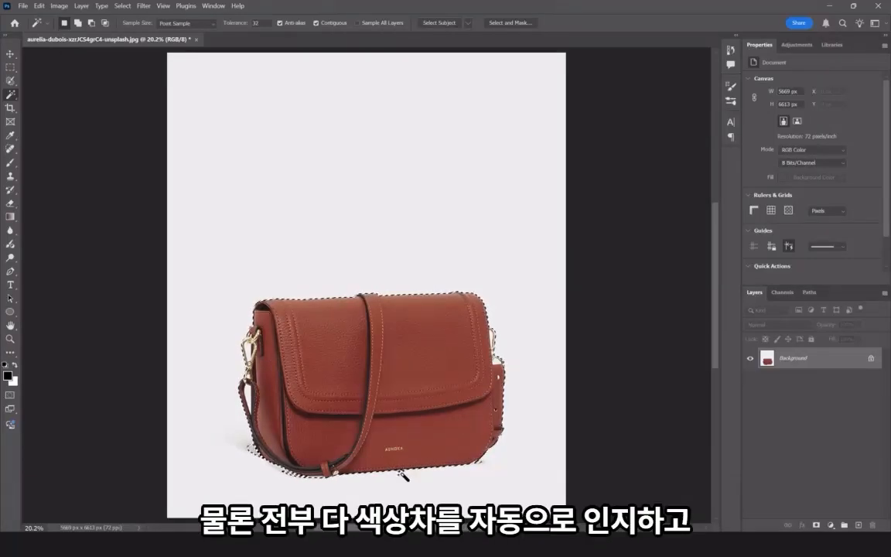
pyautogui.scroll(5, 298, 487)
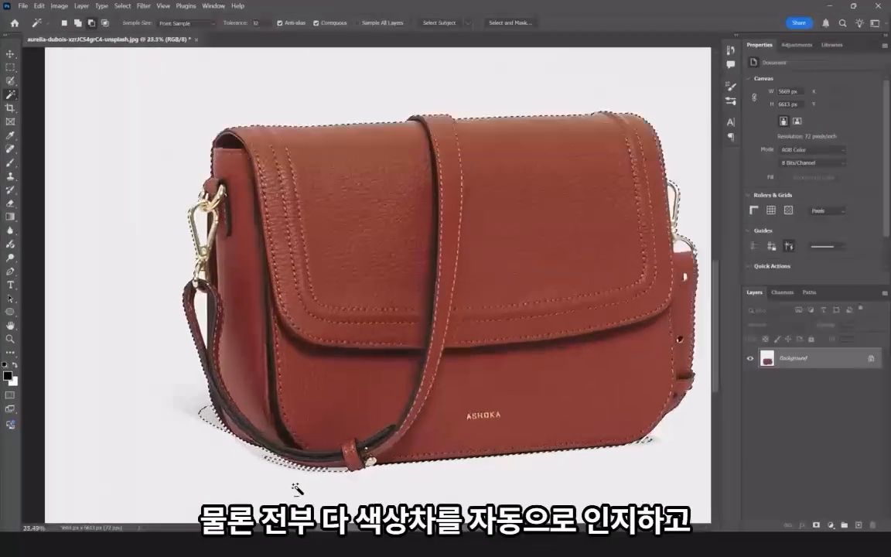
# Subtract the leftover floor-shadow patches beneath the strap from the bag selection with the Magic Wand.
pyautogui.scroll(3, 296, 489)
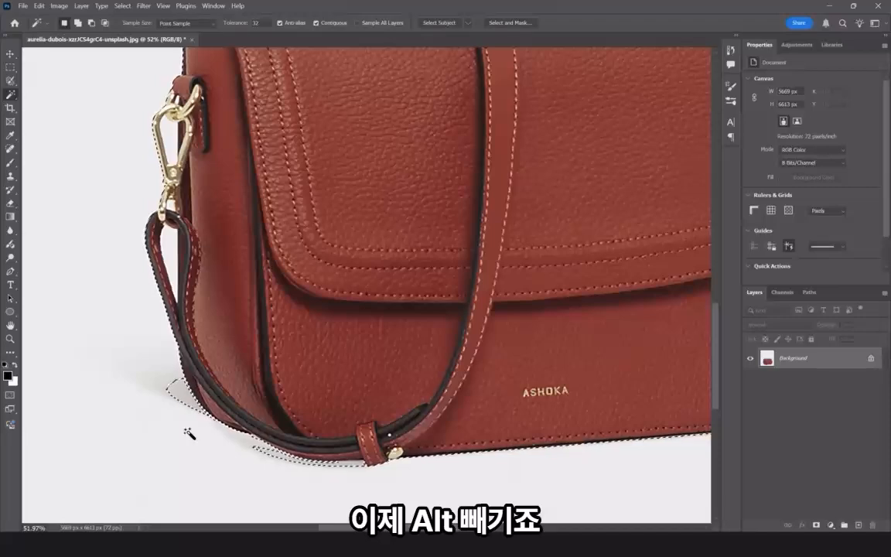
pyautogui.press('alt')
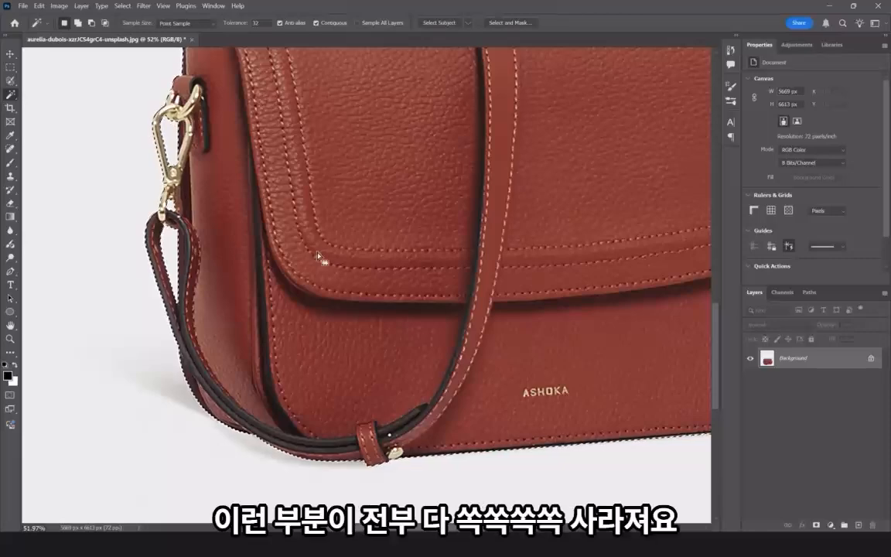
# Check the bag selection's far edge, copy the selected bag to a new layer and hide the Background layer.
pyautogui.moveTo(391, 195); pyautogui.dragTo(228, 257)
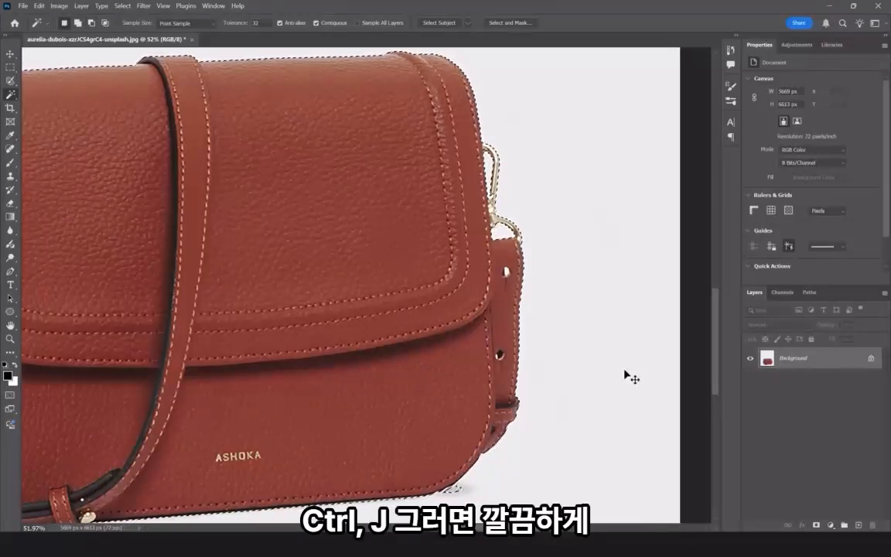
pyautogui.hotkey('ctrl', 'j')
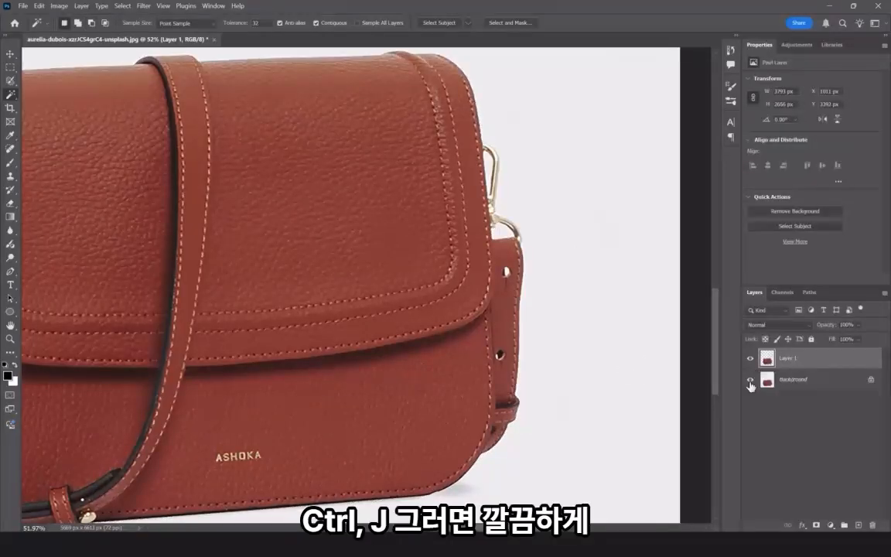
pyautogui.click(749, 379)
pyautogui.scroll(-5, 539, 388)
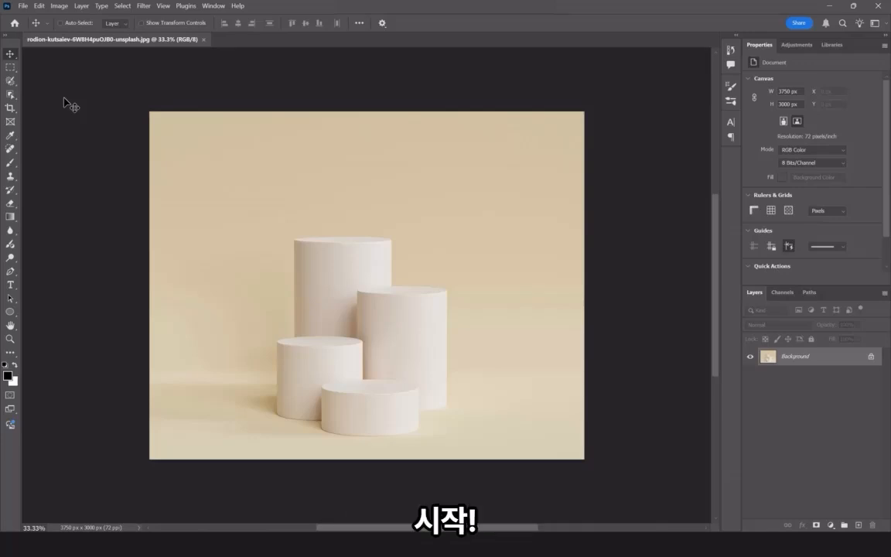
# Open the white mug photo from the 3선택 folder as a separate document.
pyautogui.hotkey('alt', 'Tab')
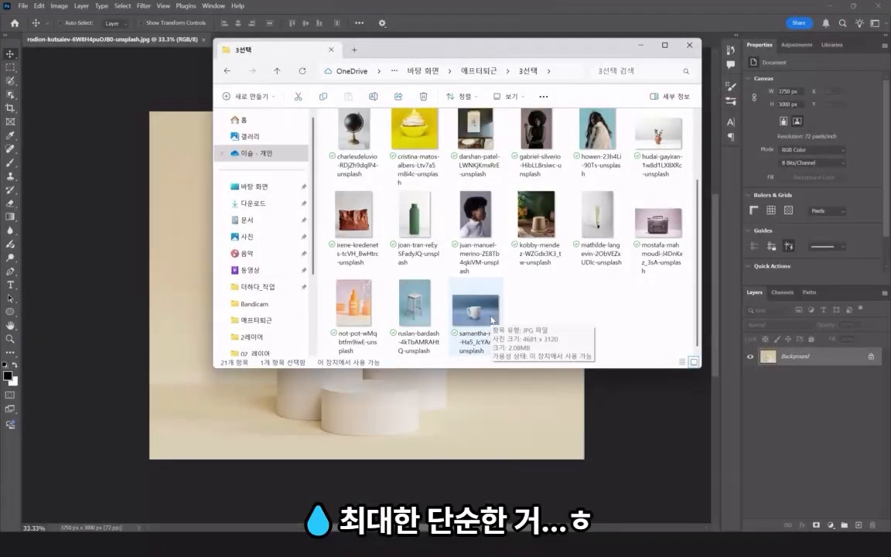
pyautogui.click(481, 311)
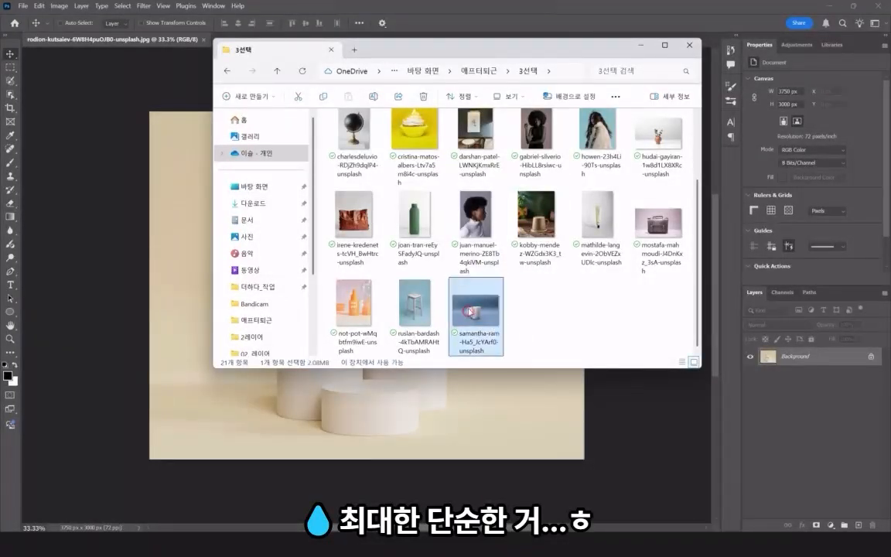
pyautogui.moveTo(481, 311); pyautogui.dragTo(400, 18)
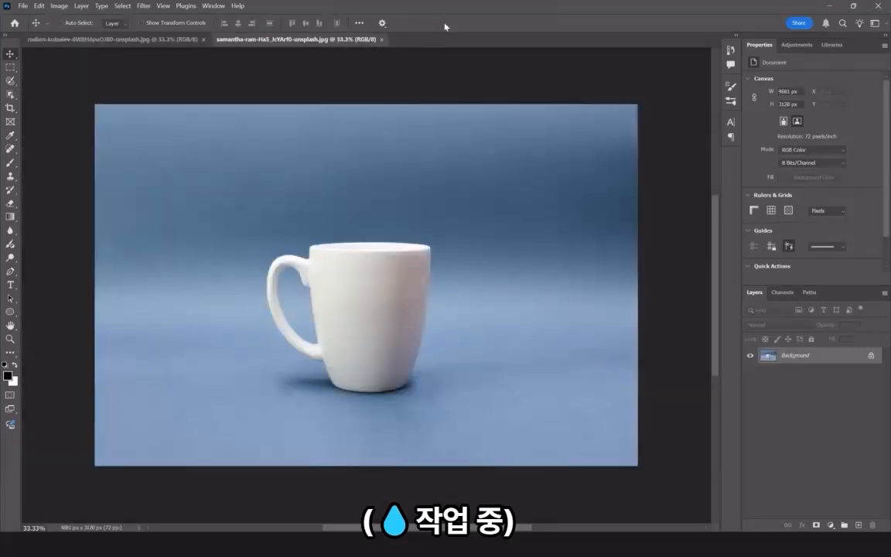
# Select the white mug with the Object Selection Tool and copy it to a new layer.
pyautogui.click(9, 94)
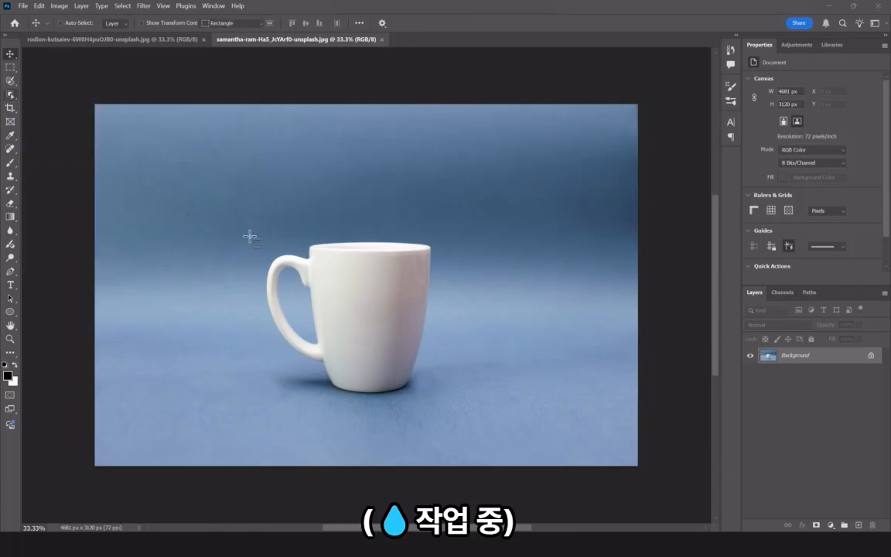
pyautogui.rightClick(10, 93)
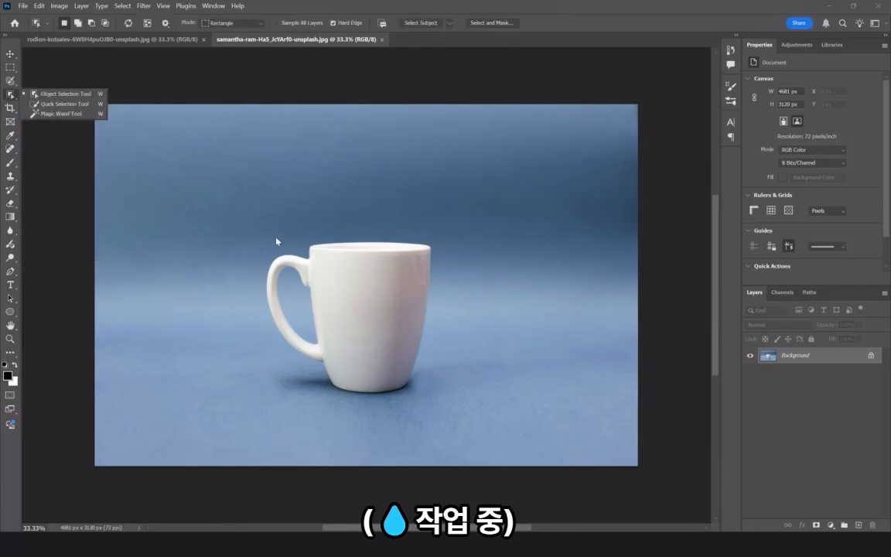
pyautogui.click(389, 311)
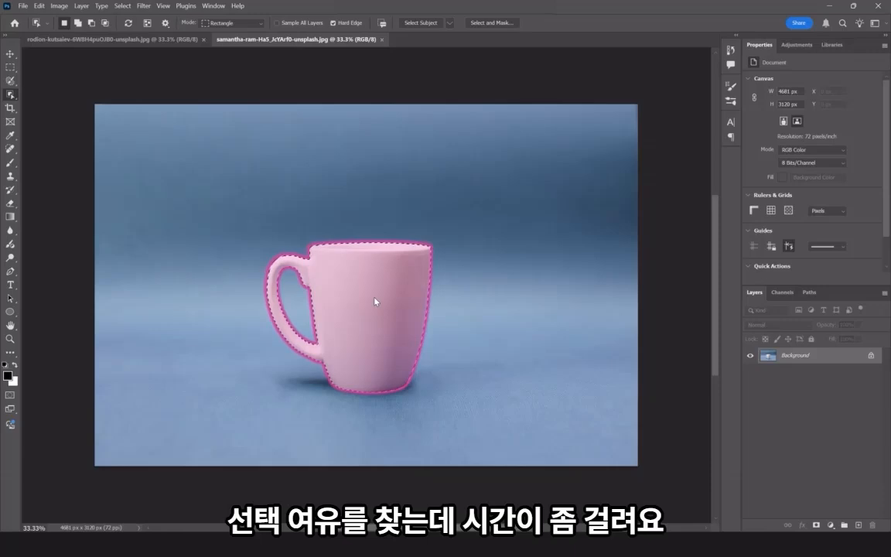
pyautogui.hotkey('ctrl', 'j')
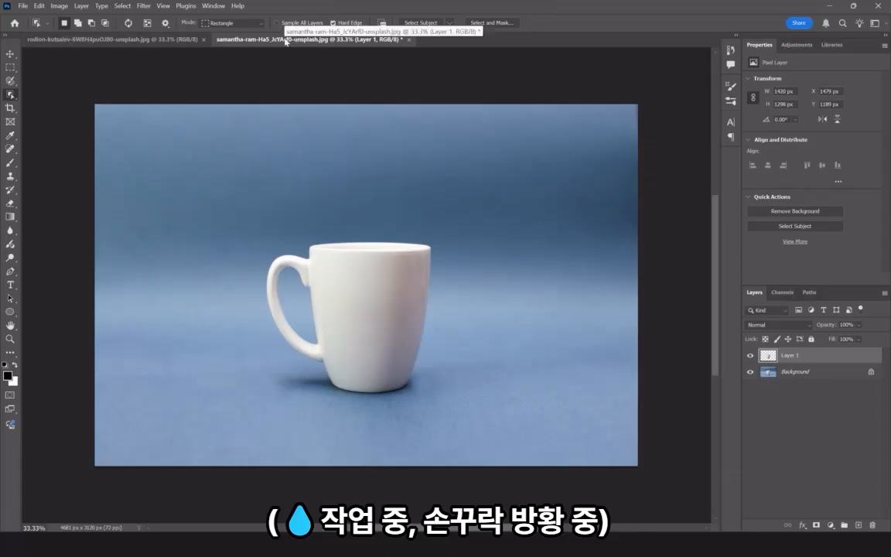
# Float the mug document's window, copy its Layer 1 into the podium document and minimize the mug window.
pyautogui.moveTo(286, 40); pyautogui.dragTo(282, 141)
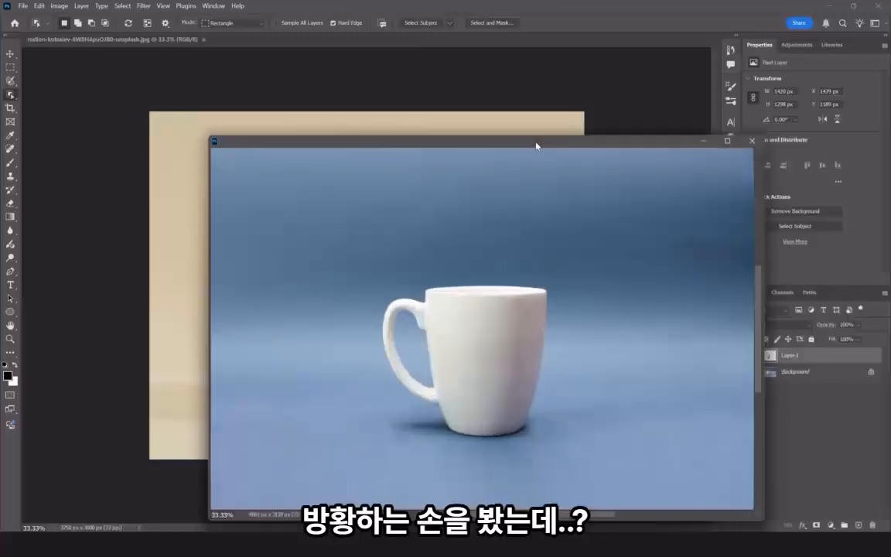
pyautogui.moveTo(539, 145); pyautogui.dragTo(285, 163)
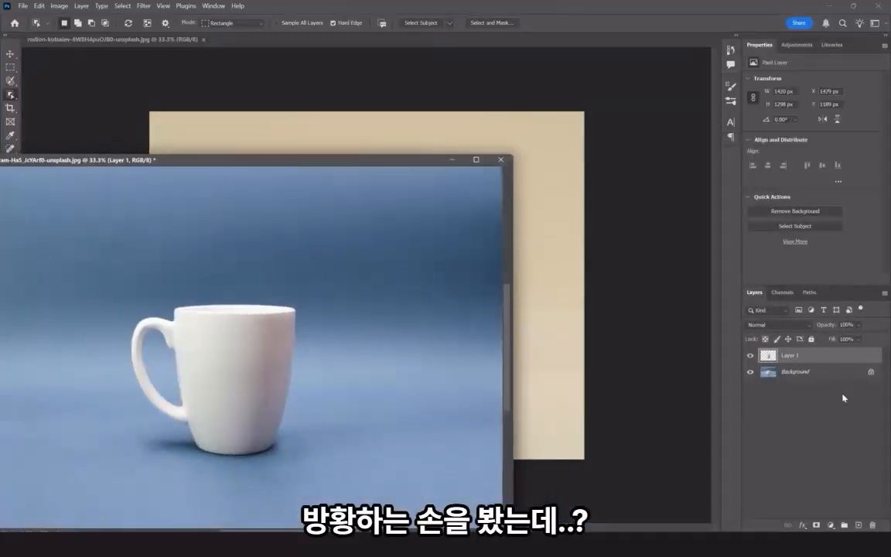
pyautogui.moveTo(768, 355); pyautogui.dragTo(555, 310)
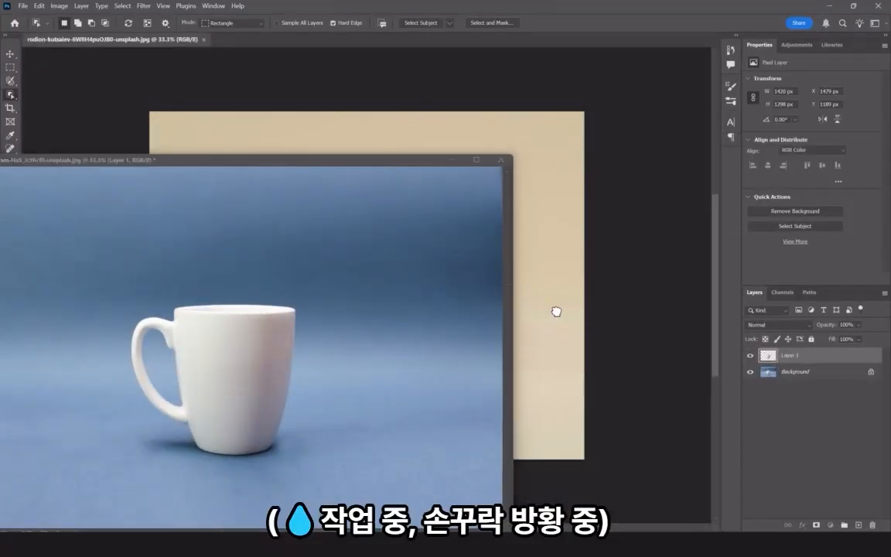
pyautogui.click(454, 160)
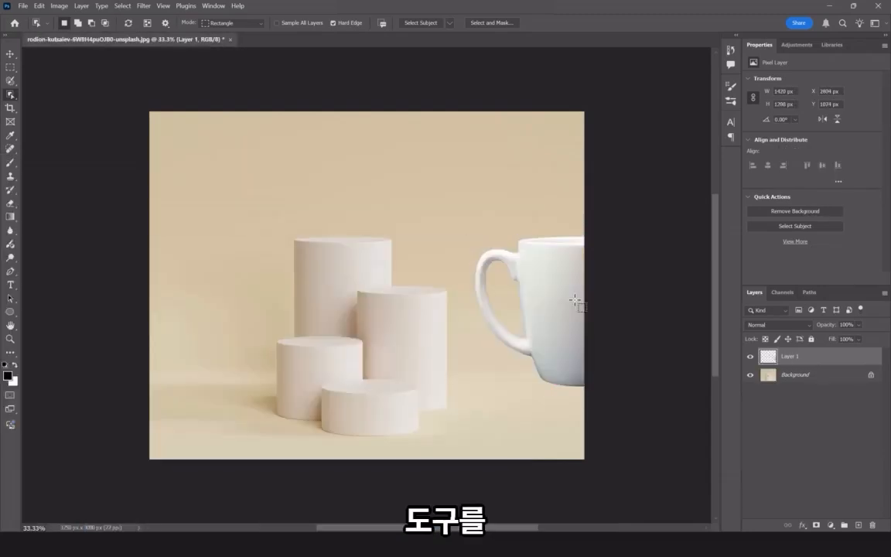
# Scale the mug to about 57% width and 47% height and place it on the short podium at the left of the group.
pyautogui.click(10, 53)
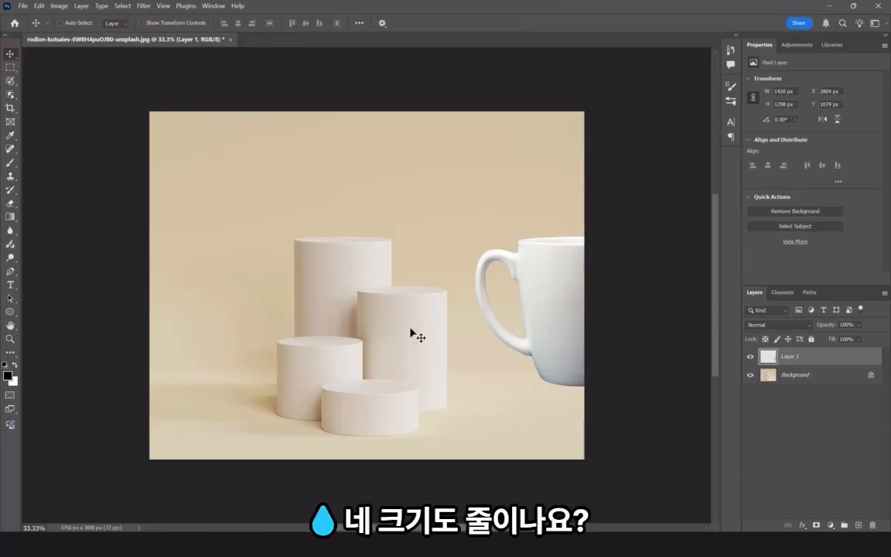
pyautogui.moveTo(570, 277); pyautogui.dragTo(331, 167)
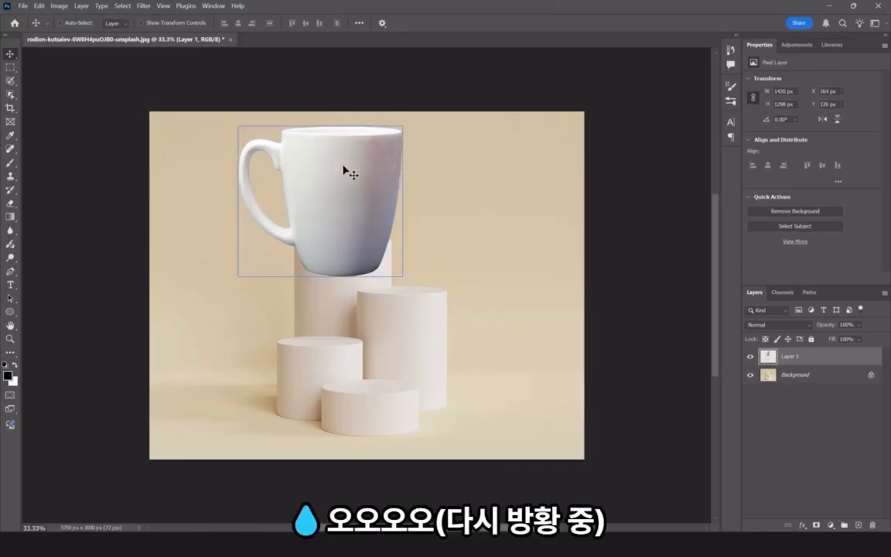
pyautogui.moveTo(347, 160); pyautogui.dragTo(334, 190)
pyautogui.hotkey('ctrl', 't')
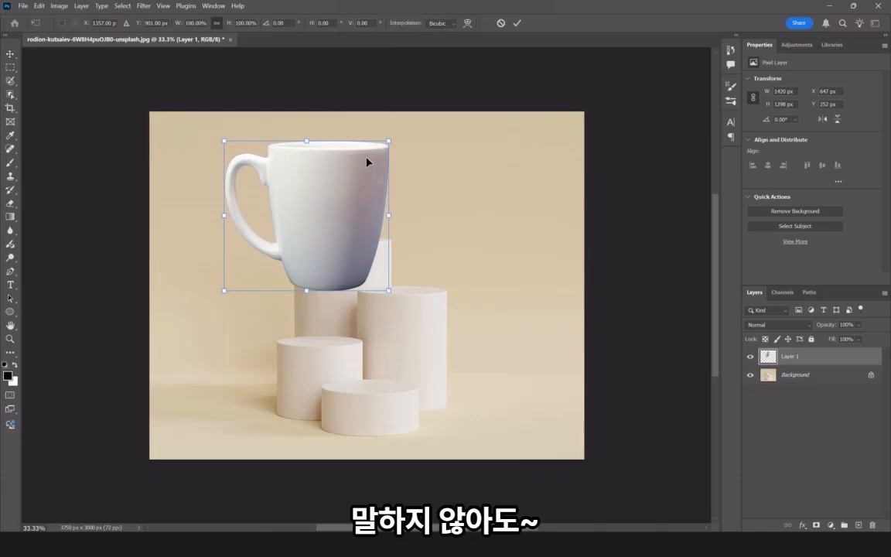
pyautogui.moveTo(388, 139); pyautogui.dragTo(318, 216)
pyautogui.moveTo(295, 277); pyautogui.dragTo(312, 310)
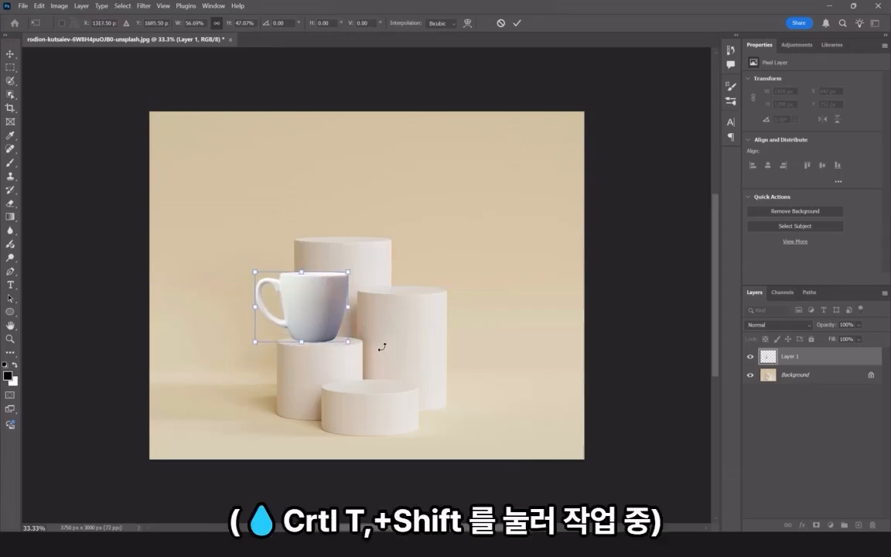
pyautogui.press('Return')
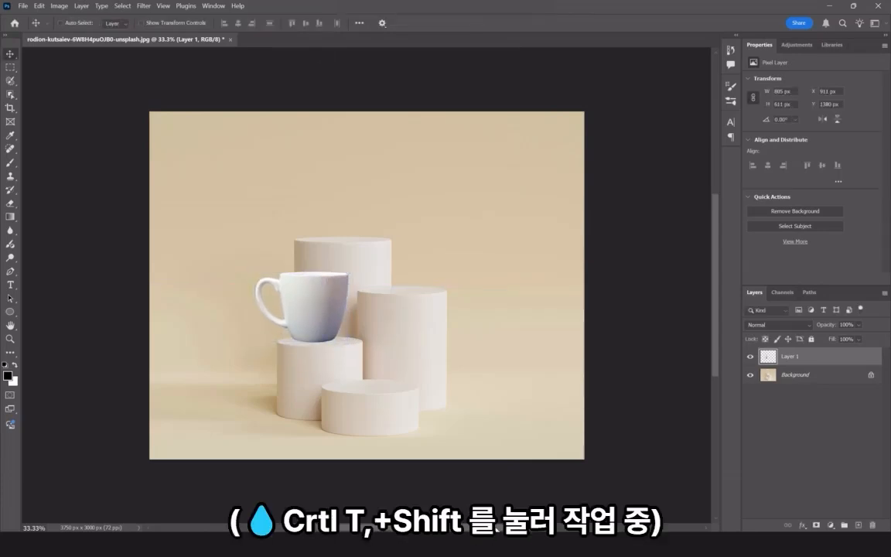
# Open the green bottle photo from the 3선택 folder as a separate document.
pyautogui.hotkey('alt', 'Tab')
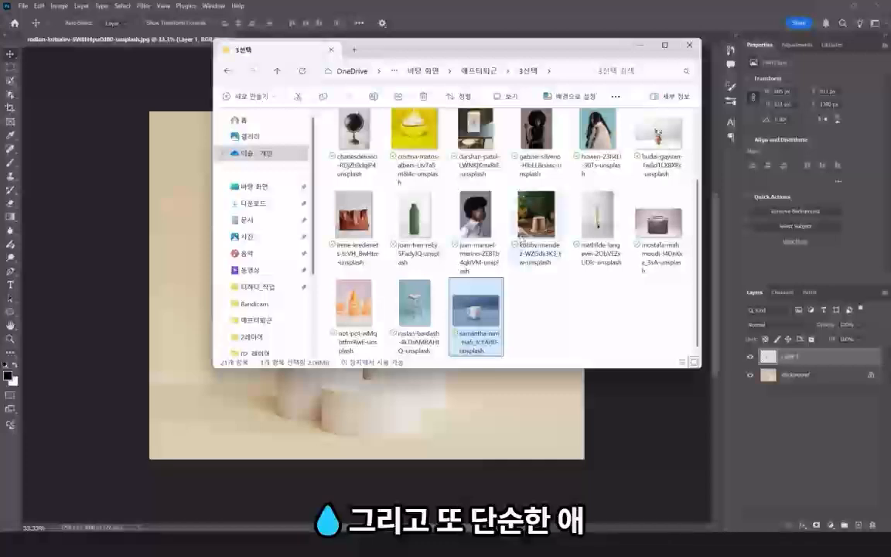
pyautogui.scroll(2, 532, 253)
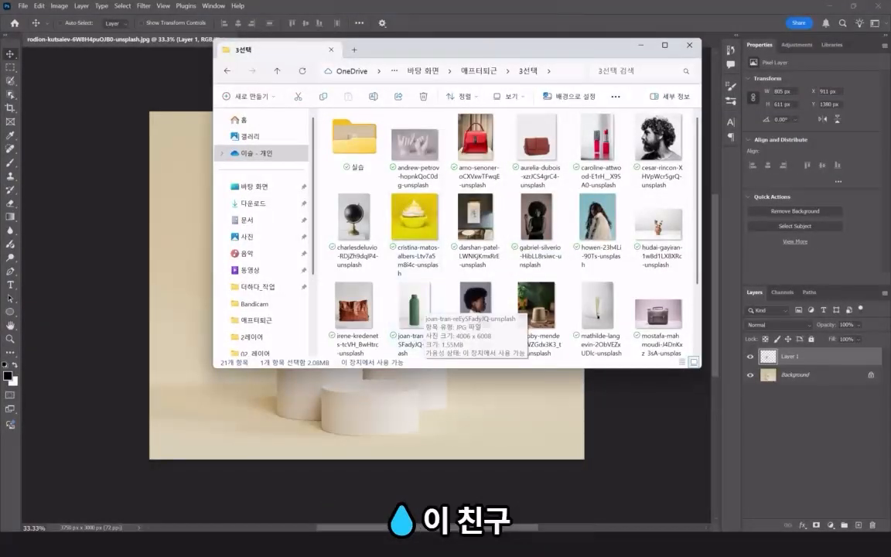
pyautogui.moveTo(379, 285); pyautogui.dragTo(440, 23)
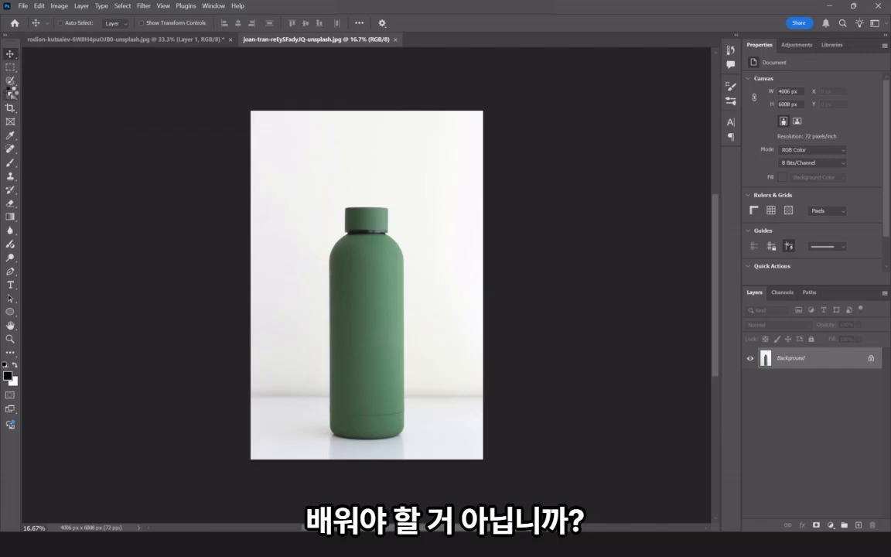
# Select the green bottle with the Object Selection Tool and copy it to a new layer.
pyautogui.click(11, 82)
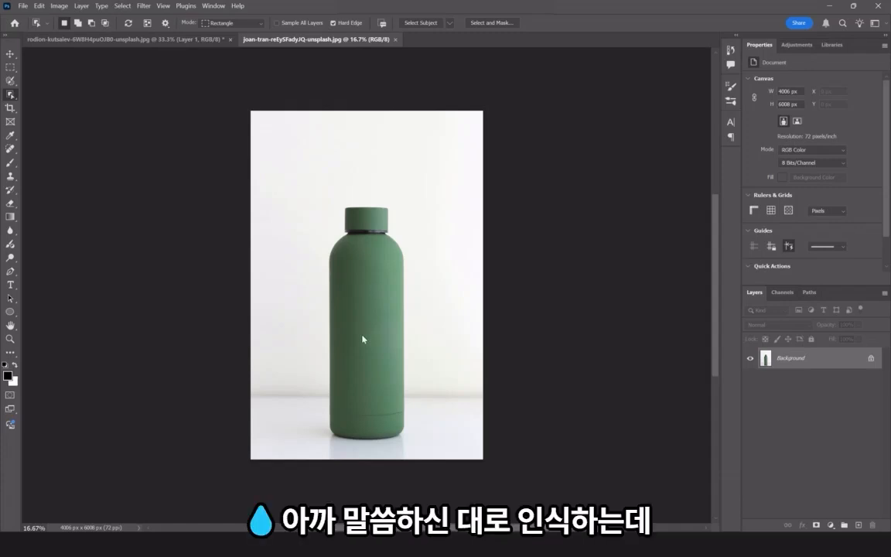
pyautogui.click(361, 315)
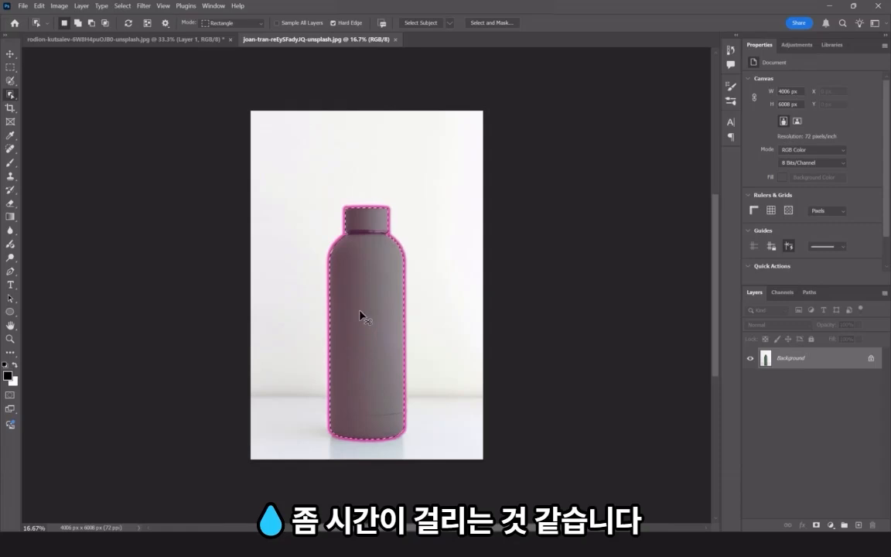
pyautogui.hotkey('ctrl', 'j')
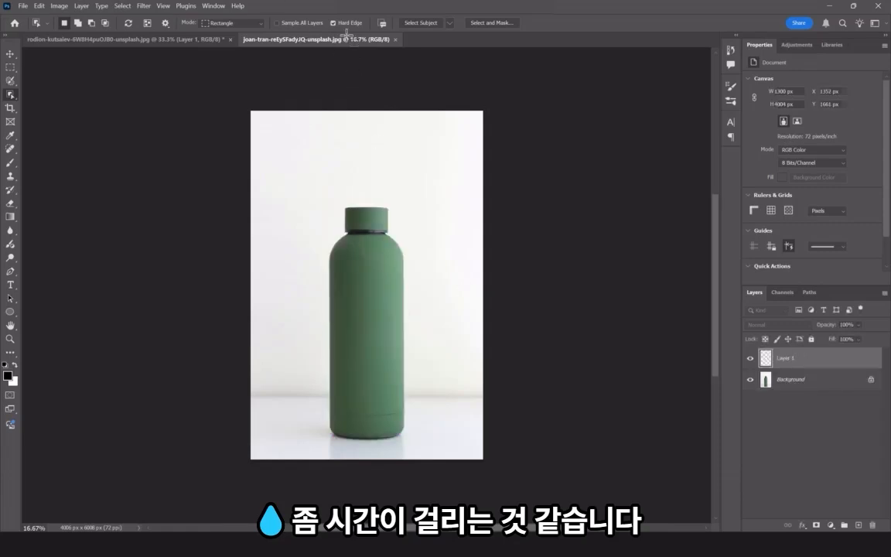
# Float the bottle document's window, move a copy of the cut-out bottle into the podium document and minimize the bottle window.
pyautogui.moveTo(348, 41); pyautogui.dragTo(363, 123)
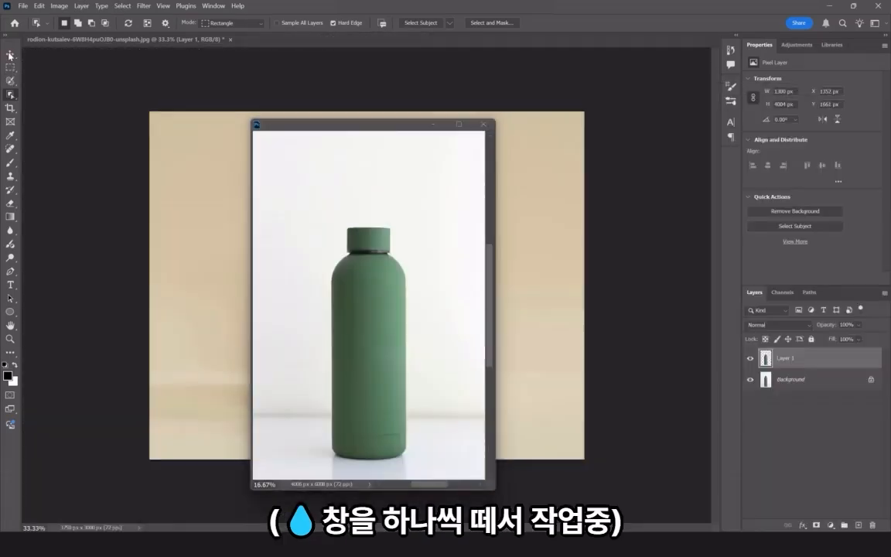
pyautogui.click(10, 54)
pyautogui.moveTo(378, 317); pyautogui.dragTo(537, 283)
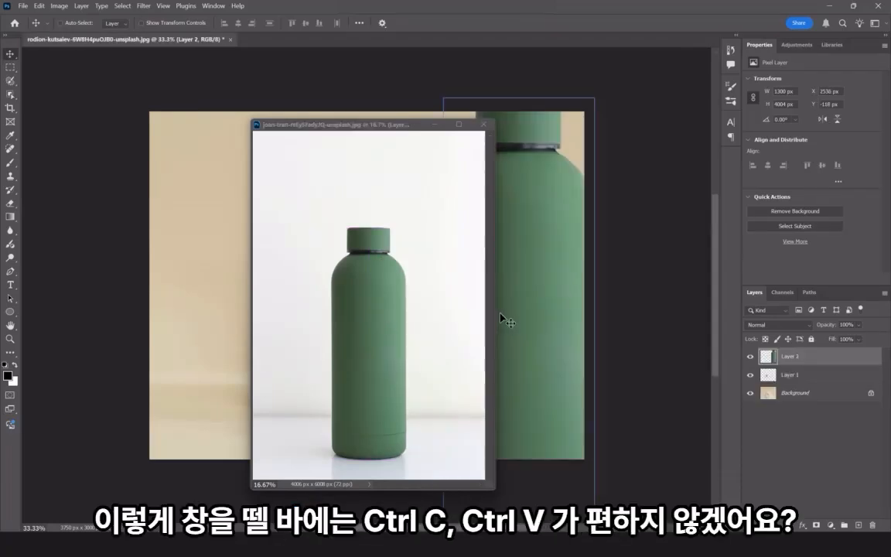
pyautogui.click(436, 125)
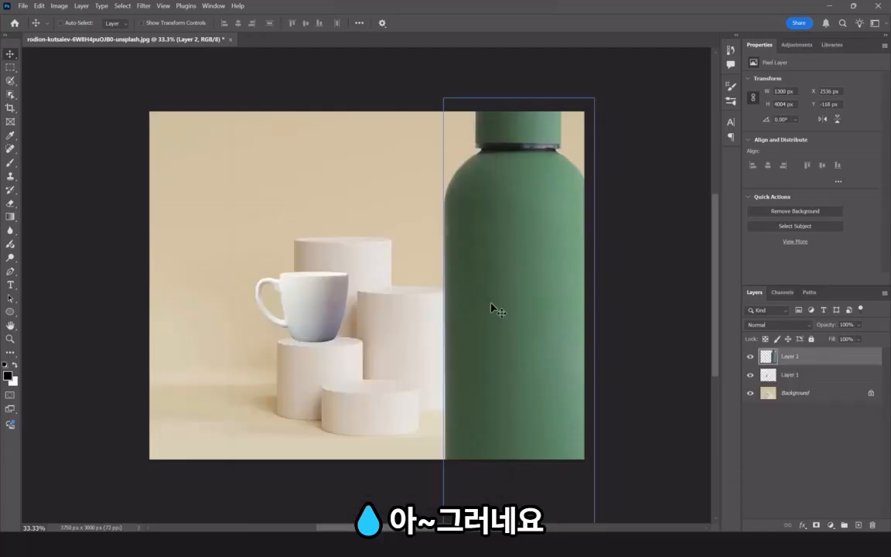
# Shift the bottle toward the podiums until its cap lies inside the canvas, and start Free Transform on it.
pyautogui.moveTo(493, 308); pyautogui.dragTo(415, 331)
pyautogui.hotkey('ctrl', 't')
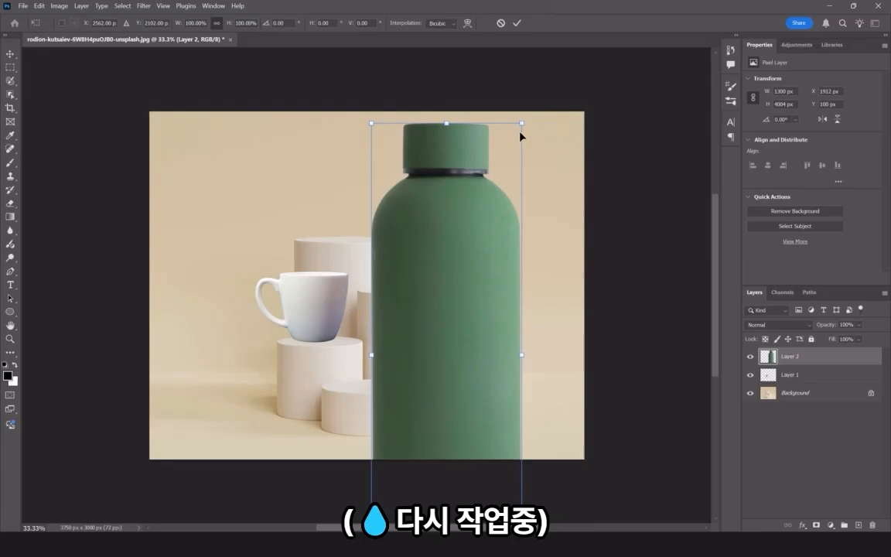
# Try to scale the bottle down to about 25% width and 40% height over the podiums, and undo each attempt.
pyautogui.moveTo(524, 117); pyautogui.dragTo(408, 431)
pyautogui.hotkey('ctrl', 'z')
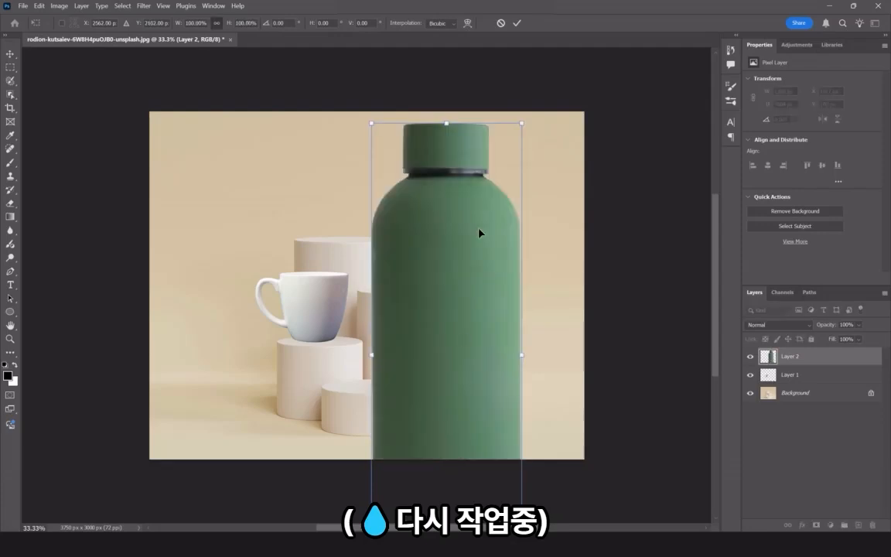
pyautogui.moveTo(522, 124); pyautogui.dragTo(373, 287)
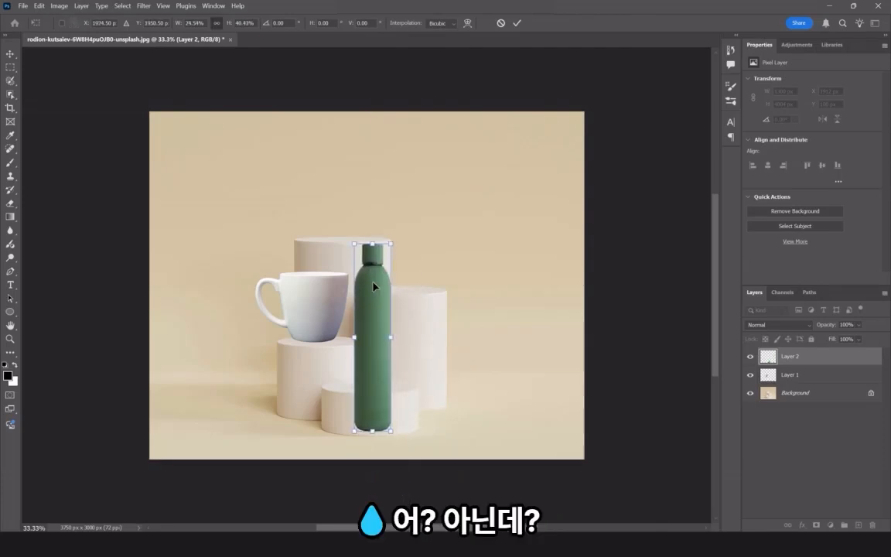
pyautogui.hotkey('ctrl', 'z')
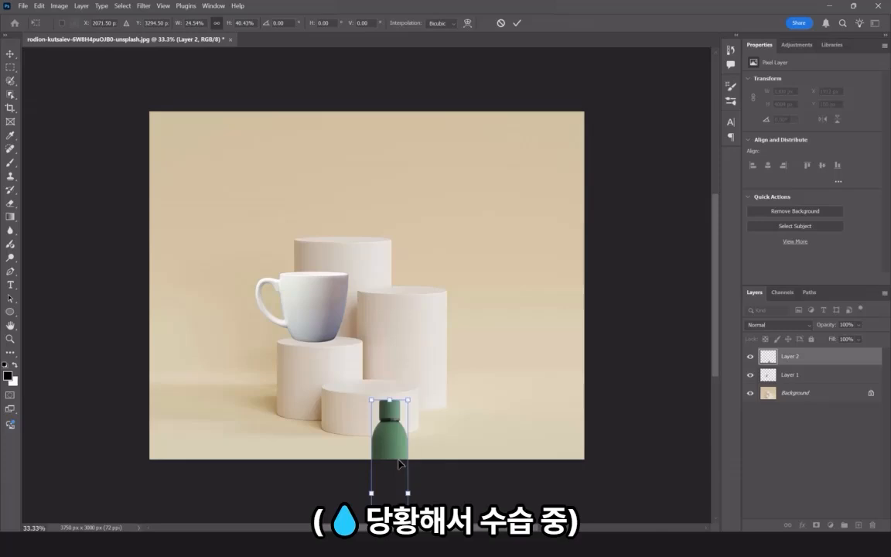
pyautogui.hotkey('ctrl', 'z')
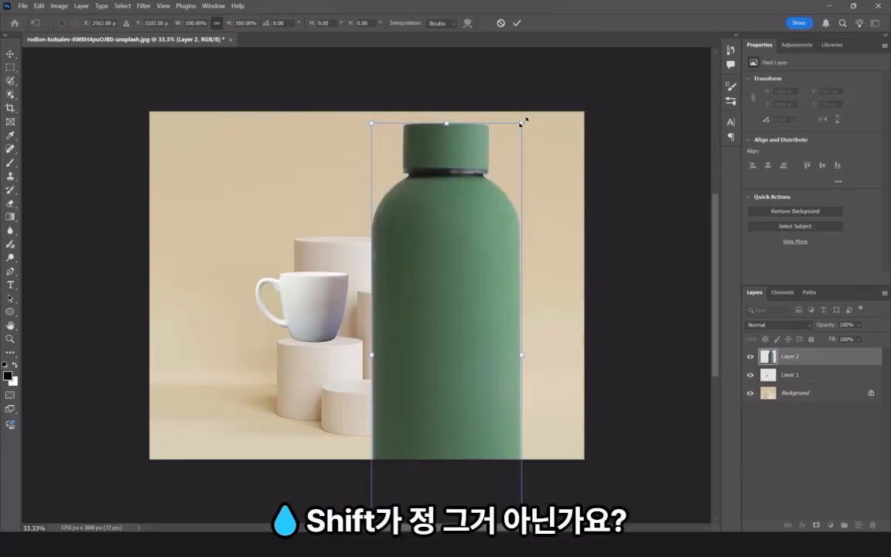
# Try to scale the bottle down non-proportionally to about 39% width and 49% height, and undo each attempt.
pyautogui.moveTo(524, 122); pyautogui.dragTo(430, 360)
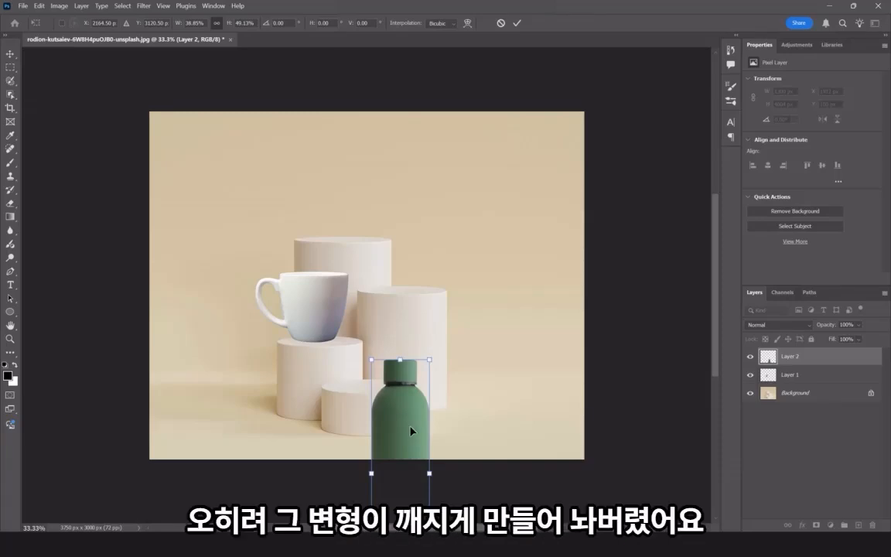
pyautogui.hotkey('ctrl', 'z')
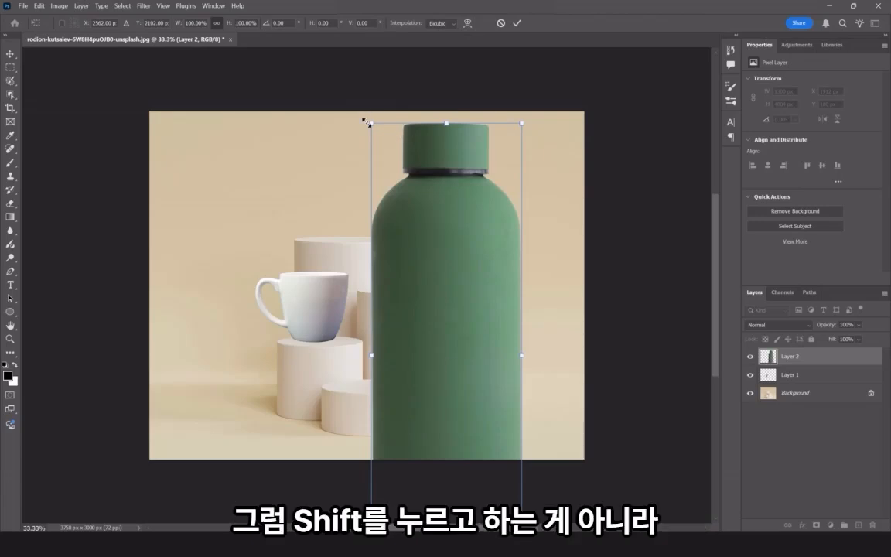
pyautogui.moveTo(366, 123); pyautogui.dragTo(387, 153)
pyautogui.hotkey('ctrl', 'z')
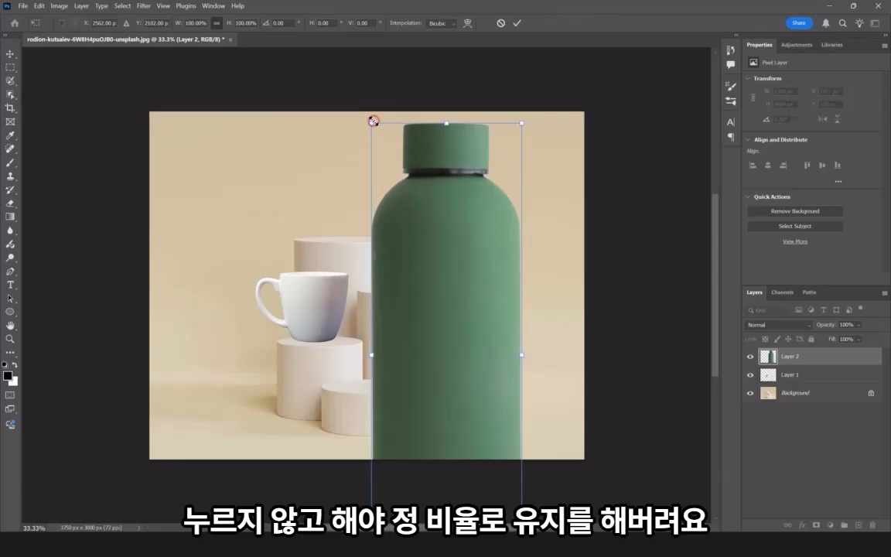
# Scale the bottle down proportionally to about 25.7% and stand it on top of the tallest podium.
pyautogui.moveTo(372, 121); pyautogui.dragTo(533, 373)
pyautogui.hotkey('ctrl', 'z')
pyautogui.moveTo(510, 451); pyautogui.dragTo(445, 231)
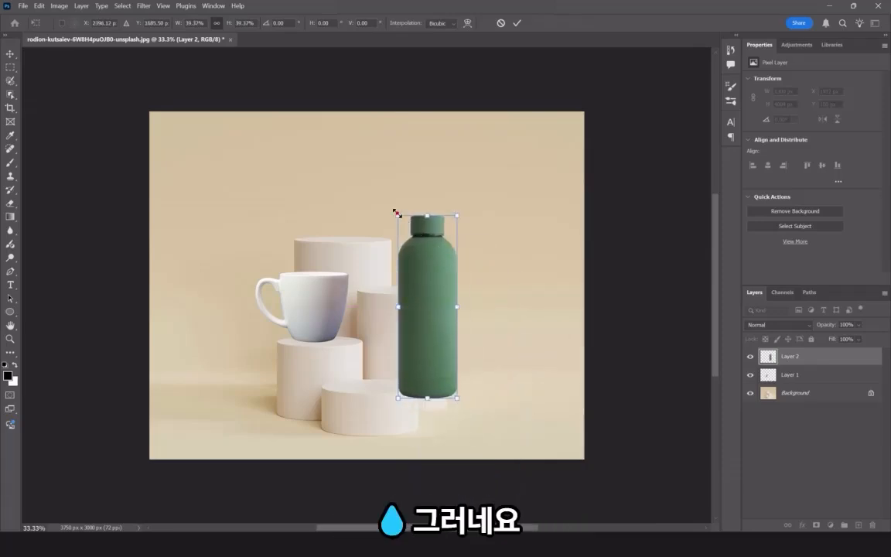
pyautogui.moveTo(395, 212); pyautogui.dragTo(355, 190)
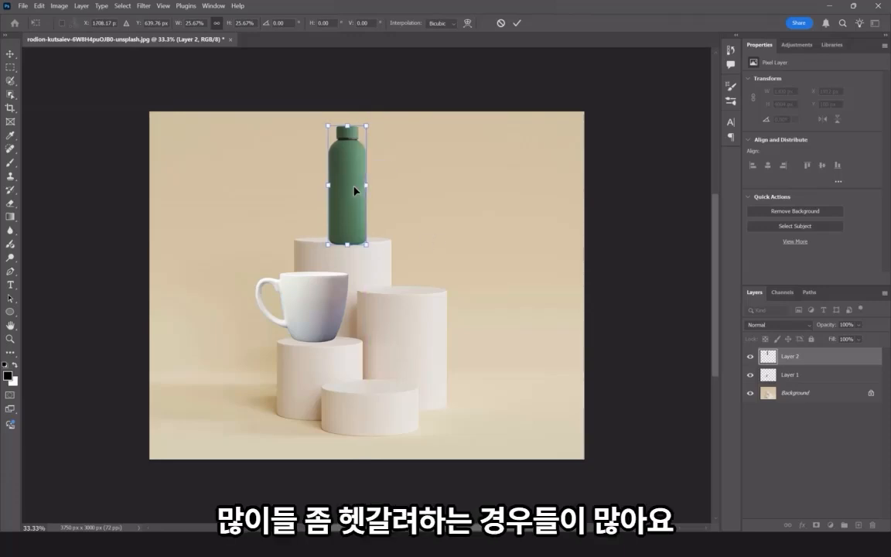
pyautogui.press('Return')
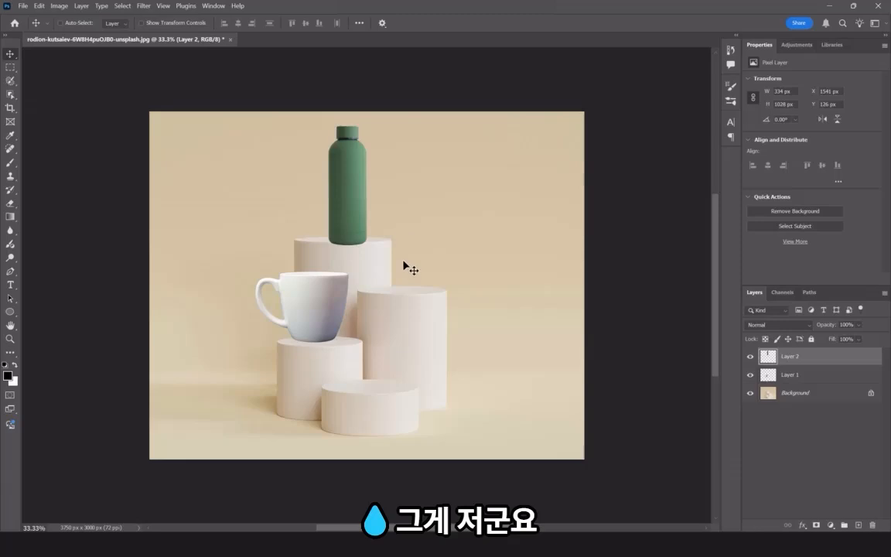
# Open the yellow cupcake photo cristina-matos-albers-Ltv7a5m8i4c-unsplash.jpg from the 3선택 folder as a separate document.
pyautogui.click(472, 545)
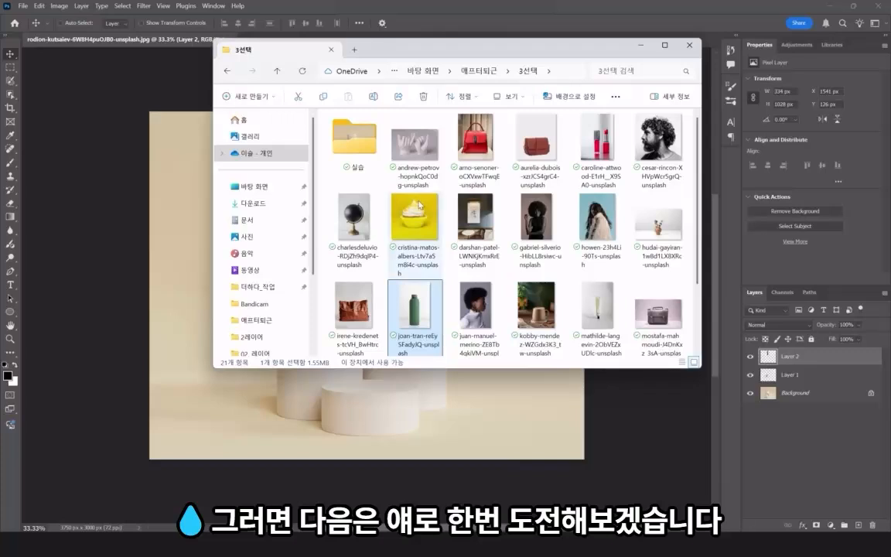
pyautogui.moveTo(417, 227); pyautogui.dragTo(414, 25)
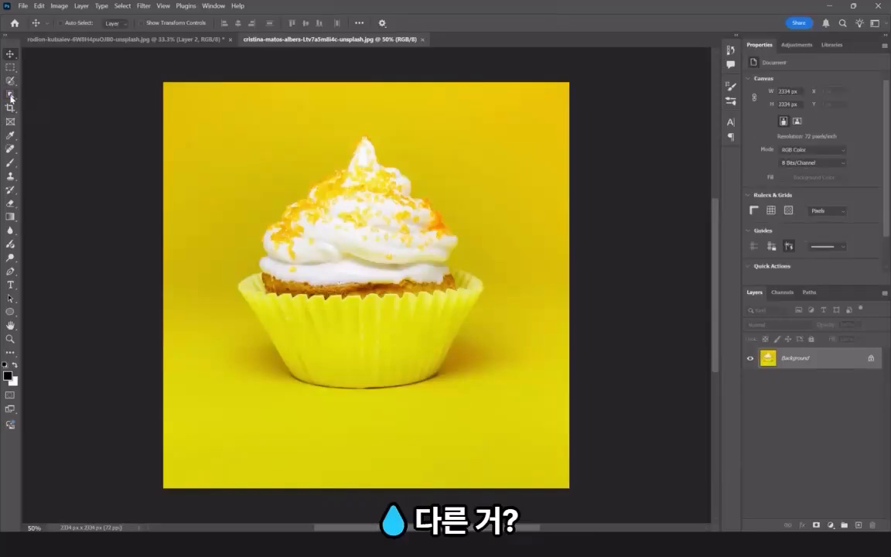
# Select the cupcake's frosting with the Quick Selection Tool, using a brush reduced to 250 px.
pyautogui.moveTo(10, 93); pyautogui.dragTo(43, 114)
pyautogui.click(44, 105)
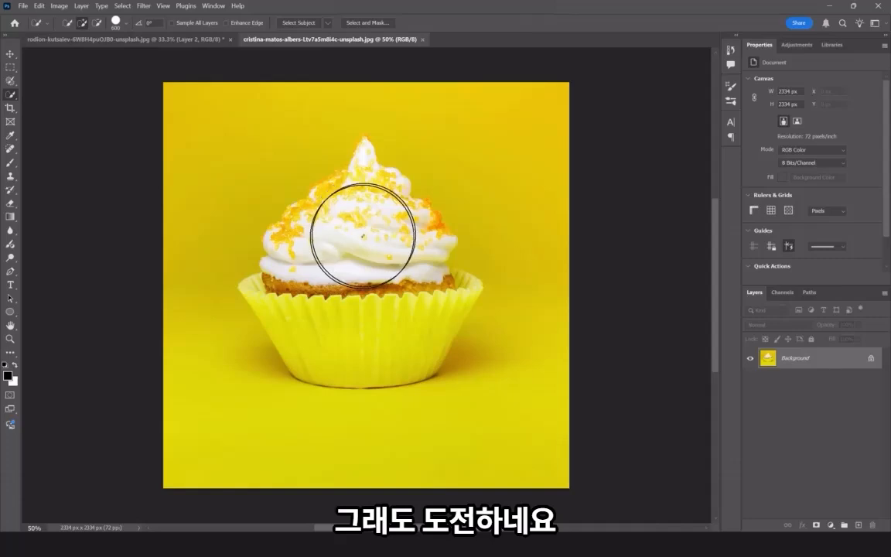
pyautogui.press('[')
pyautogui.press('[')
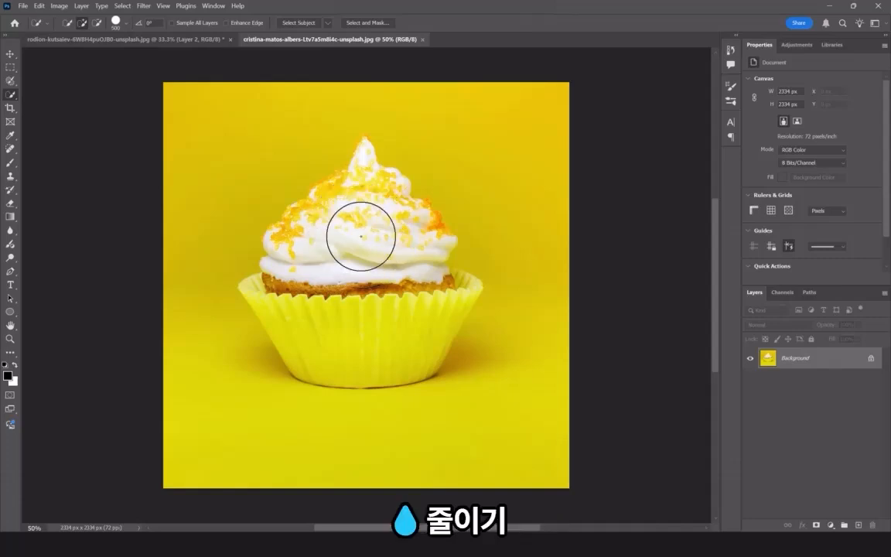
pyautogui.press('[')
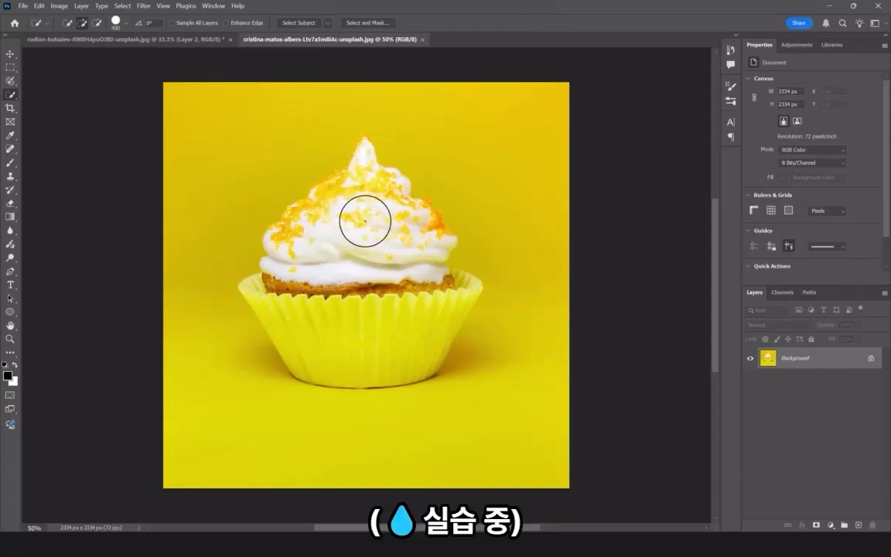
pyautogui.press('[')
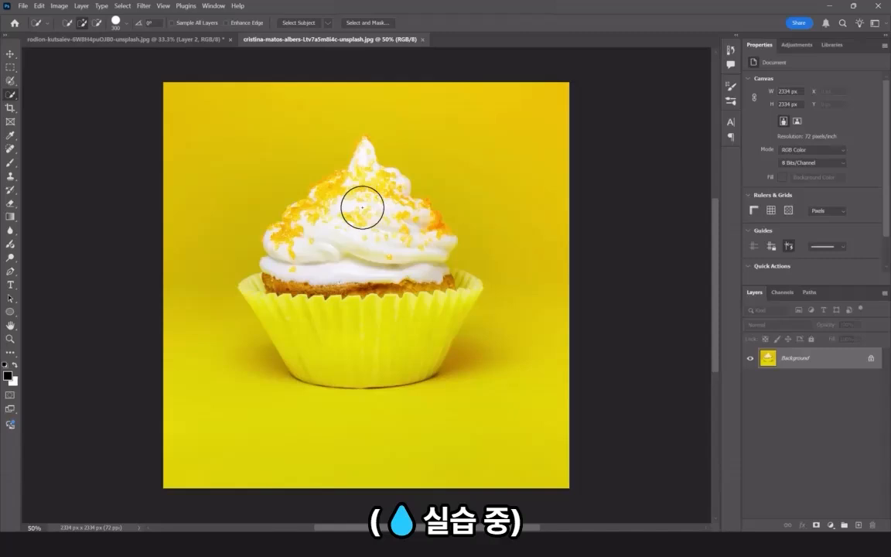
pyautogui.moveTo(362, 208); pyautogui.dragTo(356, 188)
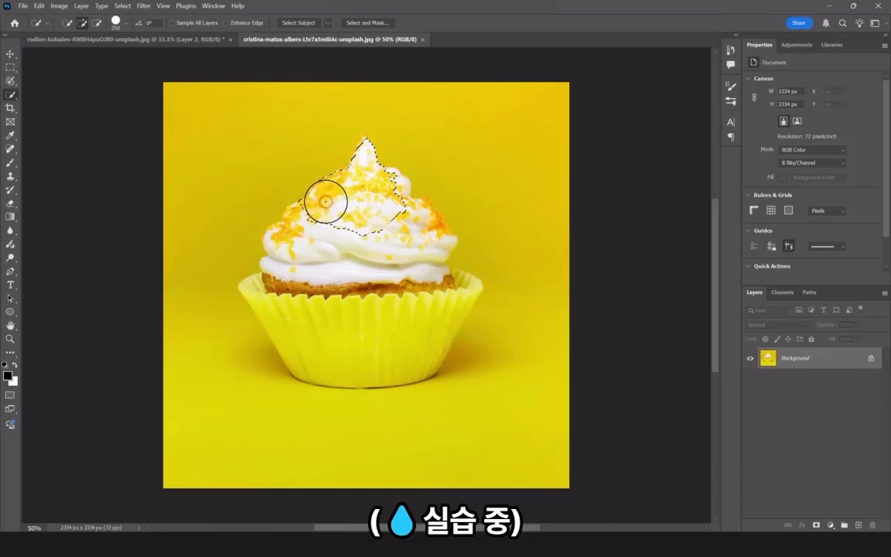
pyautogui.moveTo(312, 219)
pyautogui.mouseDown()
pyautogui.moveTo(308, 213)
pyautogui.moveTo(299, 225)
pyautogui.mouseUp()
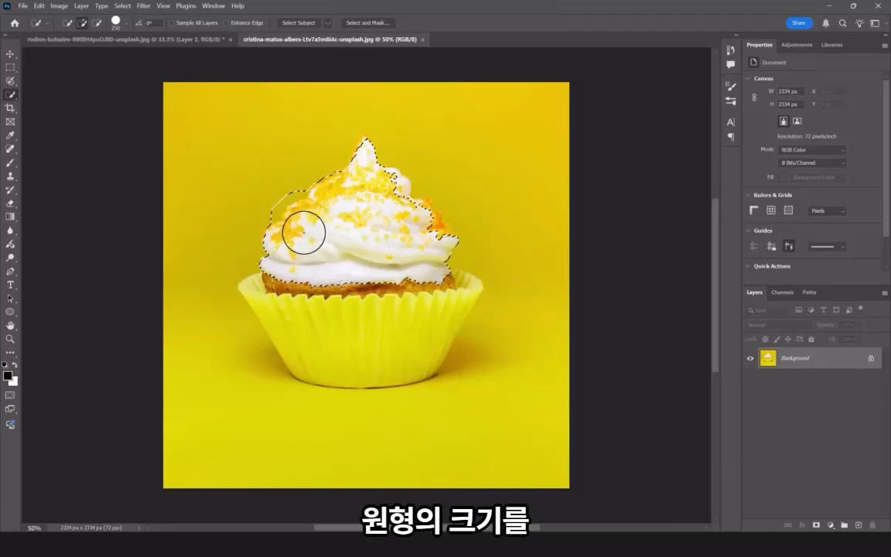
# Subtract the excess background beside the frosting's upper-left edge, and add the wrapper's left edge to the selection with a 60 px brush.
pyautogui.press('alt')
pyautogui.moveTo(301, 224); pyautogui.dragTo(342, 224)
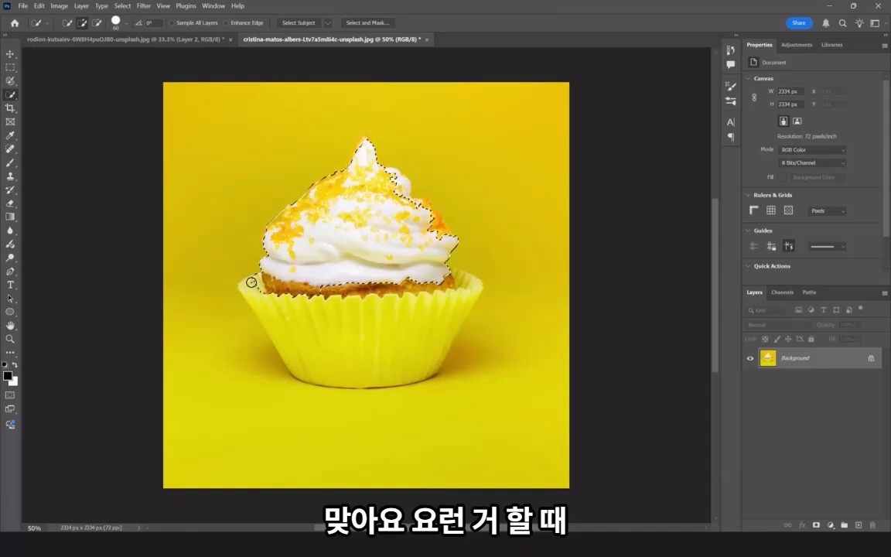
pyautogui.moveTo(251, 297); pyautogui.dragTo(254, 299)
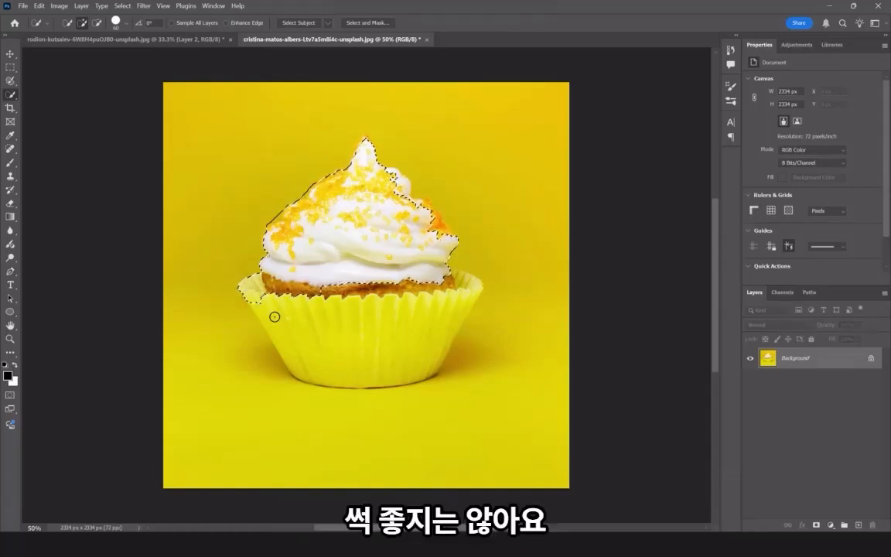
pyautogui.click(275, 317)
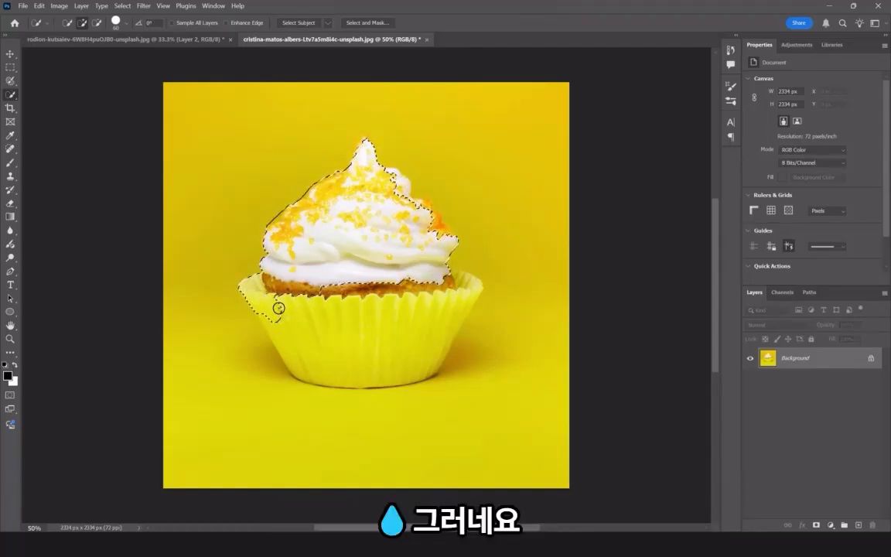
# Add the rest of the wrapper to the selection with a 900 px Quick Selection brush, and deselect everything.
pyautogui.press(']')
pyautogui.press(']')
pyautogui.press(']')
pyautogui.press(']')
pyautogui.press(']')
pyautogui.press(']')
pyautogui.press(']')
pyautogui.press(']')
pyautogui.press(']')
pyautogui.press(']')
pyautogui.press(']')
pyautogui.press(']')
pyautogui.press(']')
pyautogui.press(']')
pyautogui.press(']')
pyautogui.press(']')
pyautogui.press(']')
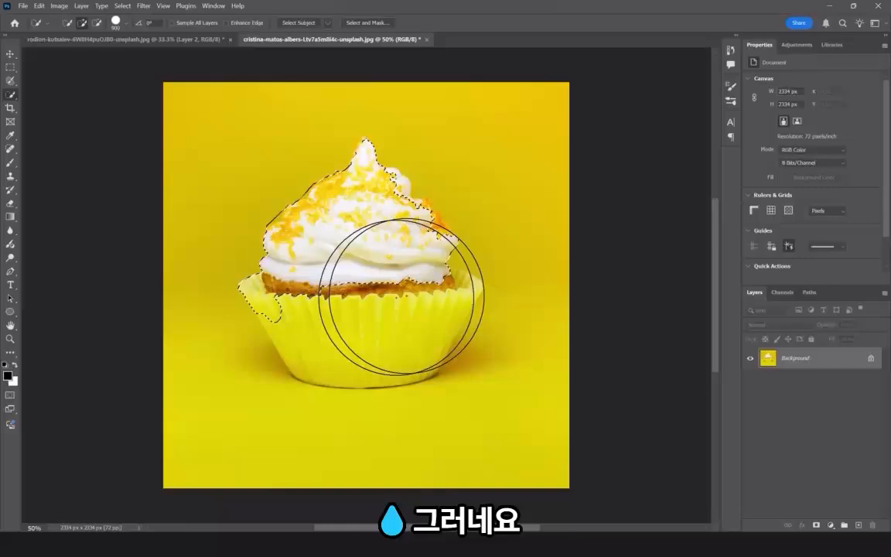
pyautogui.click(338, 295)
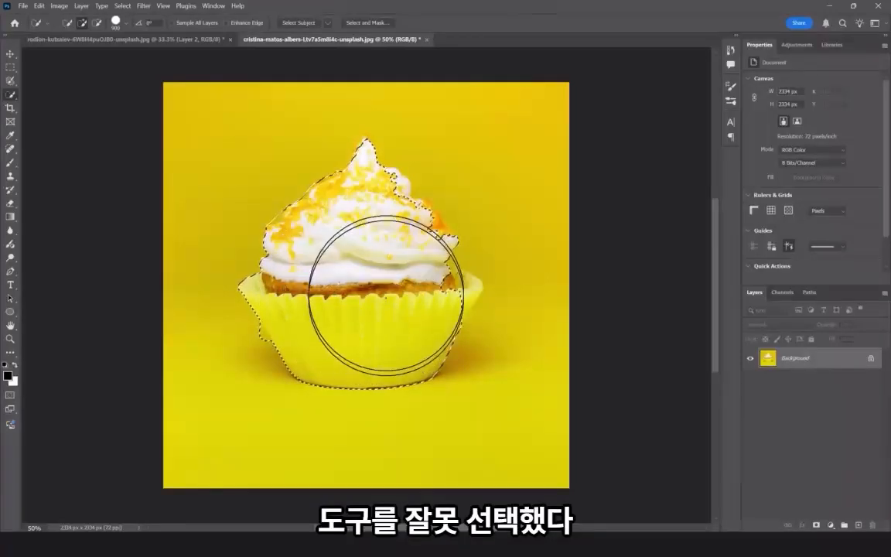
pyautogui.hotkey('ctrl', 'z')
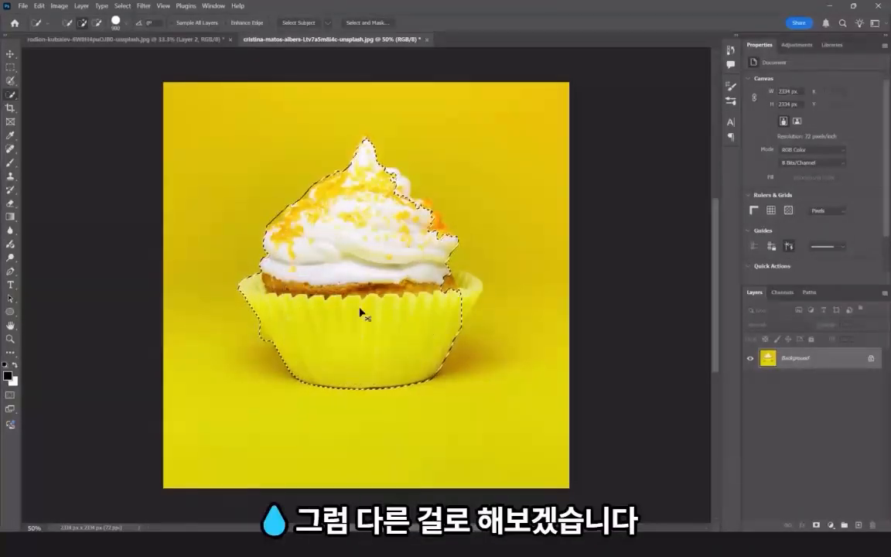
pyautogui.hotkey('ctrl', 'd')
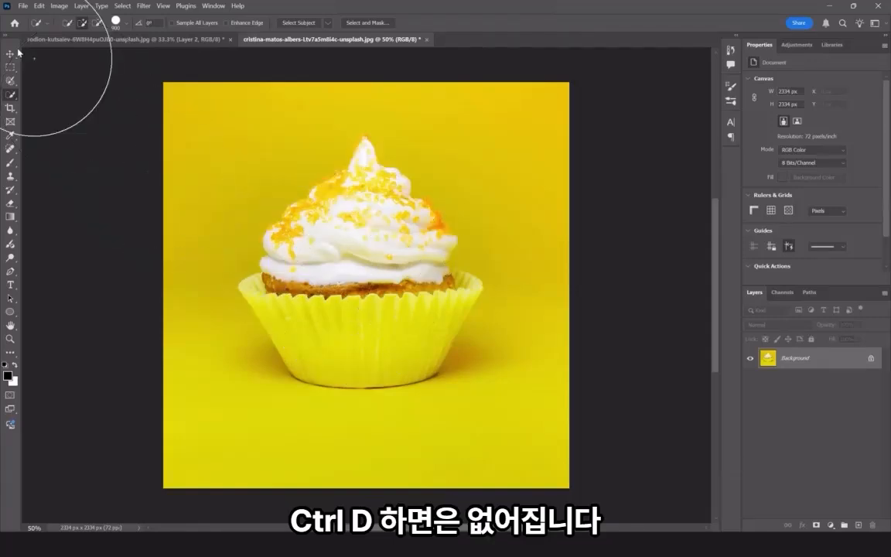
pyautogui.click(8, 84)
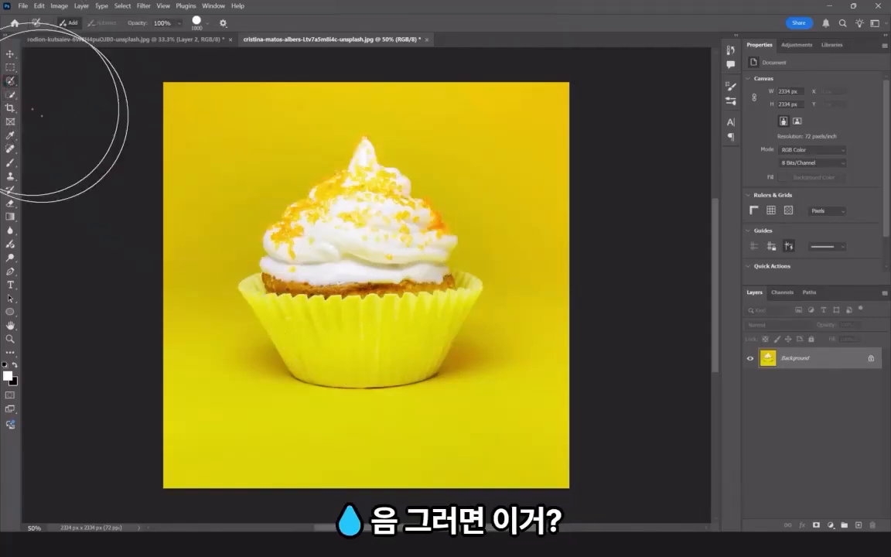
pyautogui.rightClick(10, 82)
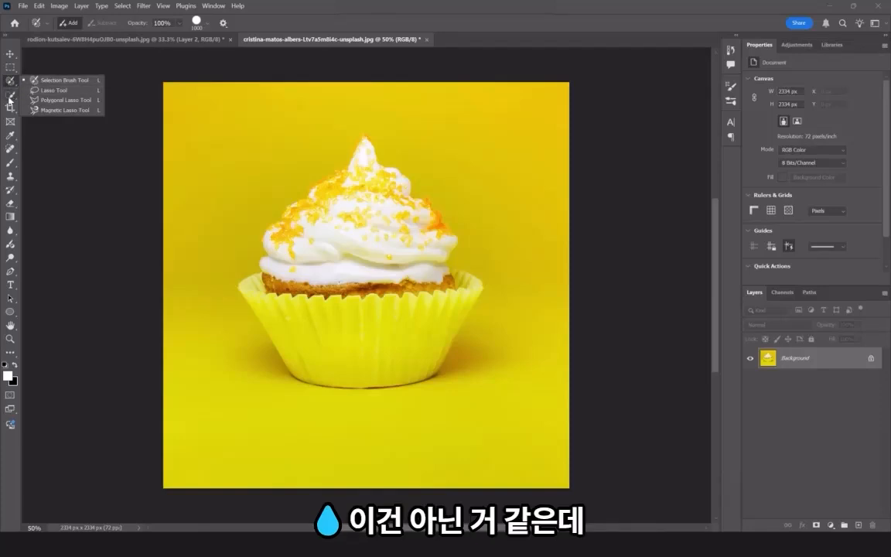
pyautogui.click(10, 94)
pyautogui.rightClick(10, 95)
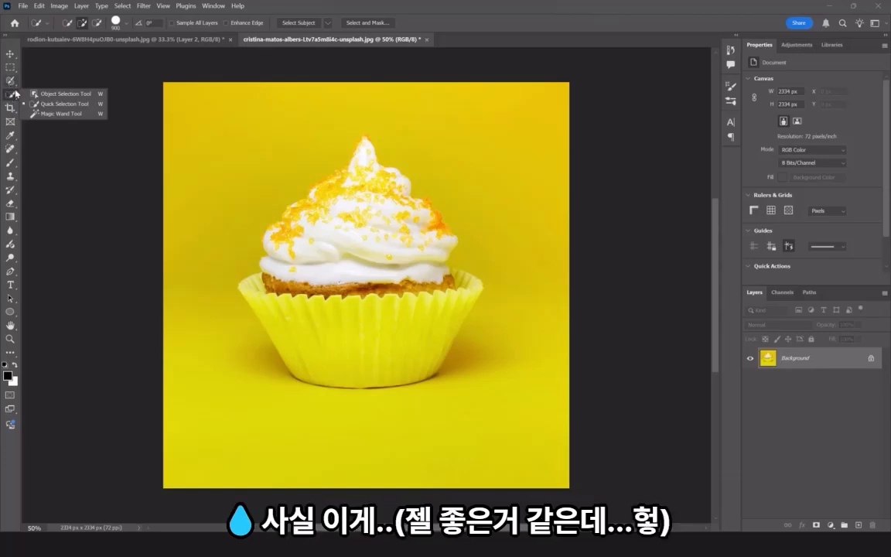
pyautogui.click(10, 80)
pyautogui.rightClick(11, 81)
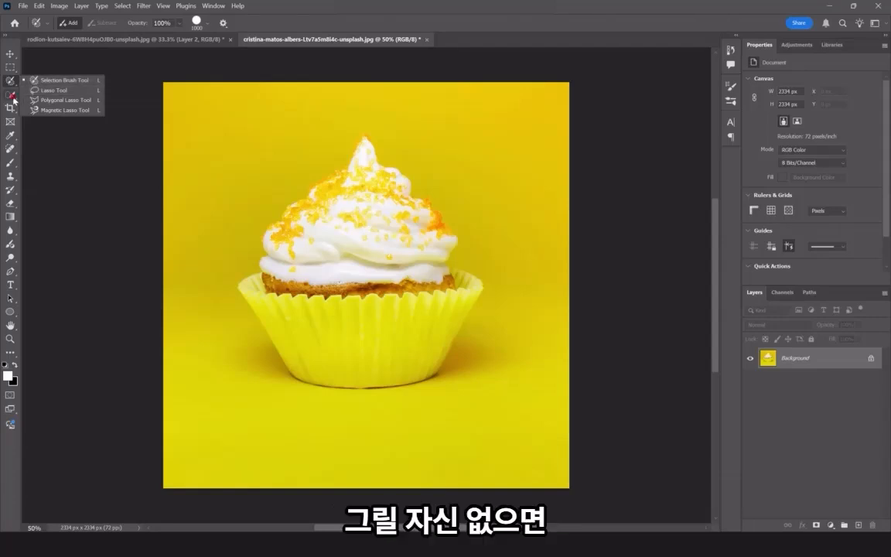
# Select the whole cupcake with the Object Selection Tool and copy it to a new layer.
pyautogui.press('w')
pyautogui.rightClick(10, 94)
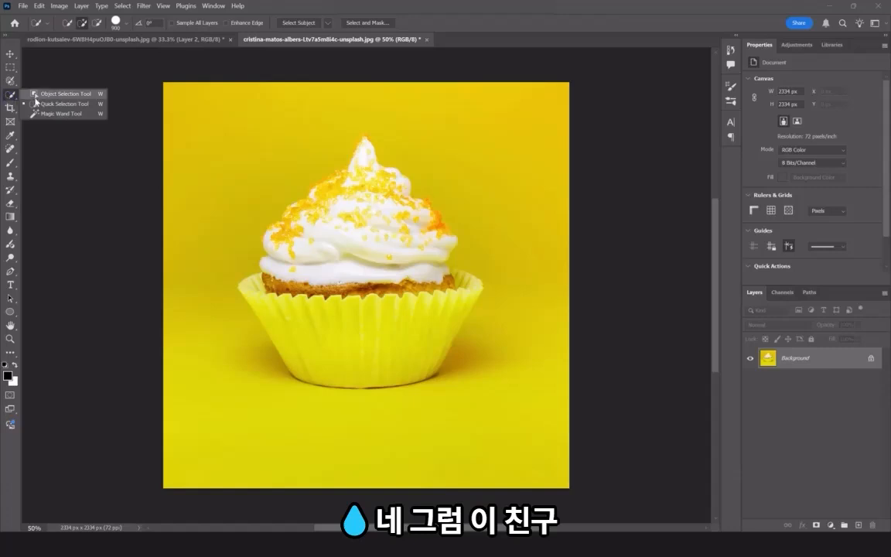
pyautogui.click(36, 94)
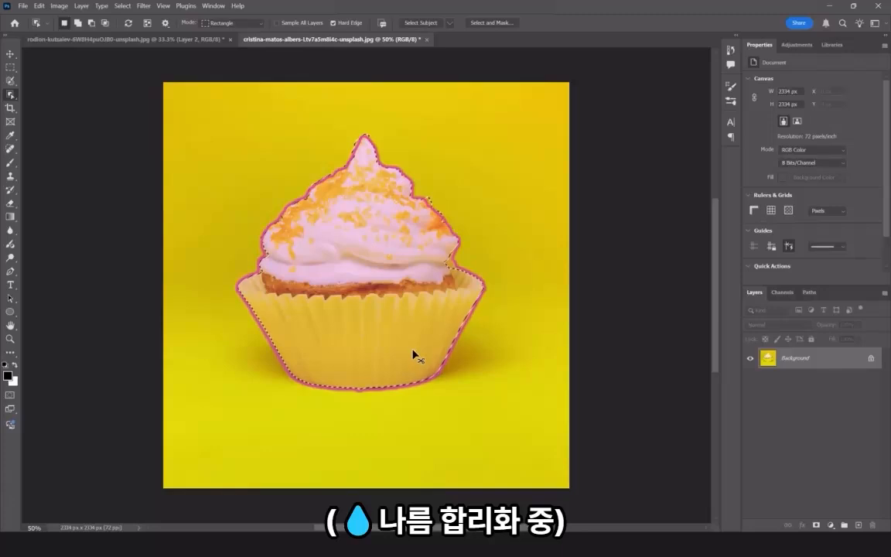
pyautogui.hotkey('ctrl', 'c')
pyautogui.hotkey('ctrl', 'v')
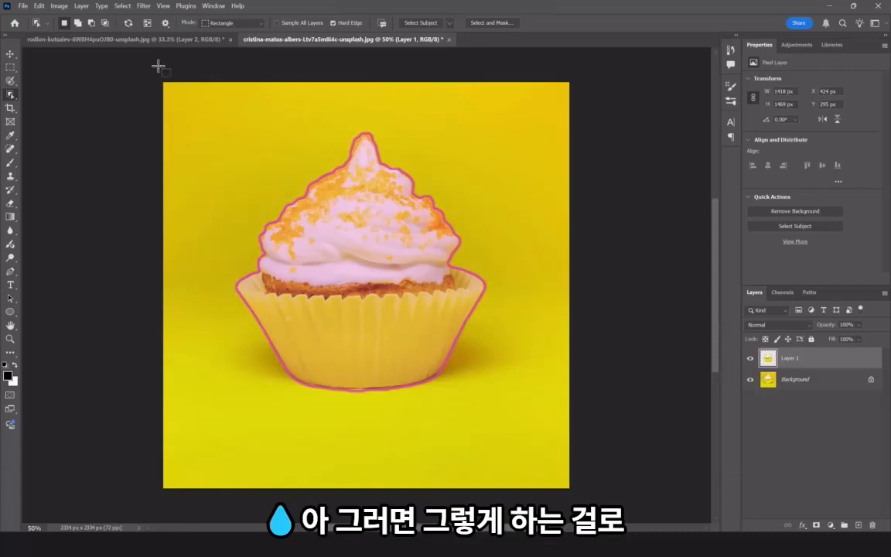
# Paste the cut-out cupcake into the podium document and move it over the area above the right podium.
pyautogui.press('v')
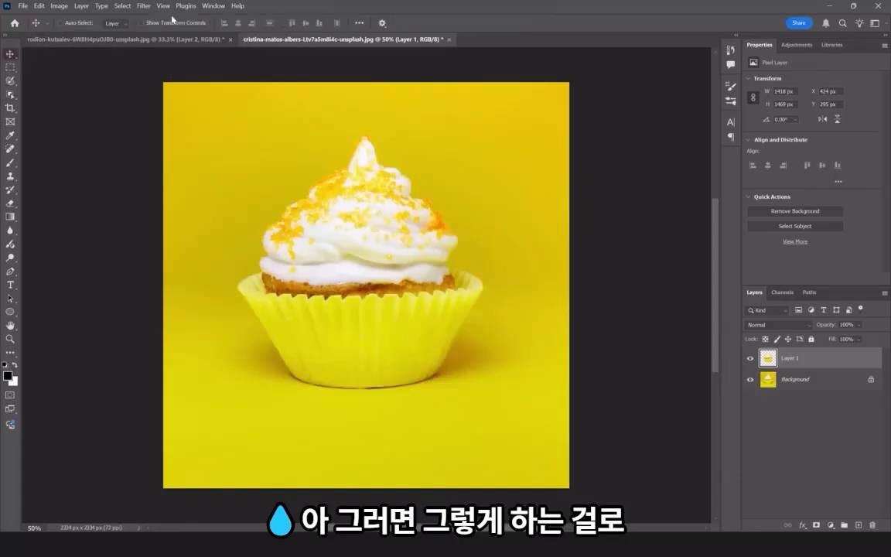
pyautogui.hotkey('ctrl', 'Tab')
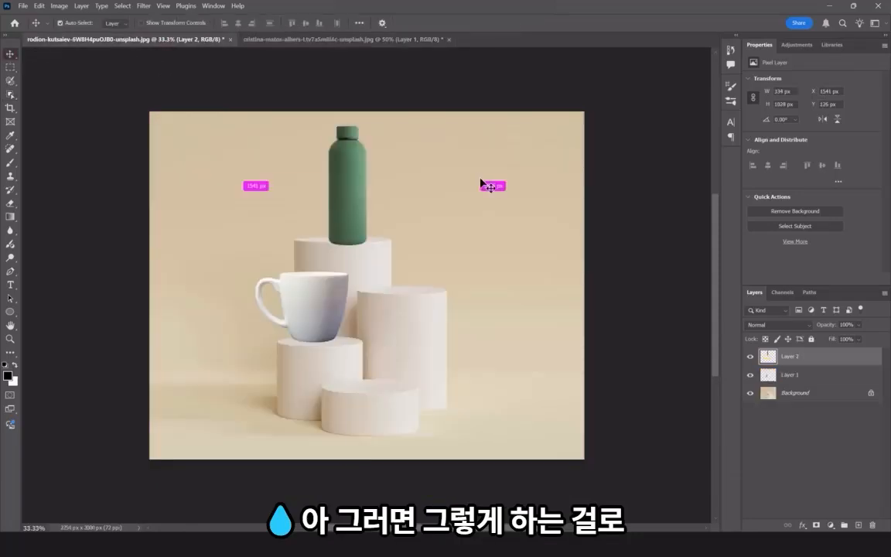
pyautogui.hotkey('ctrl', 'v')
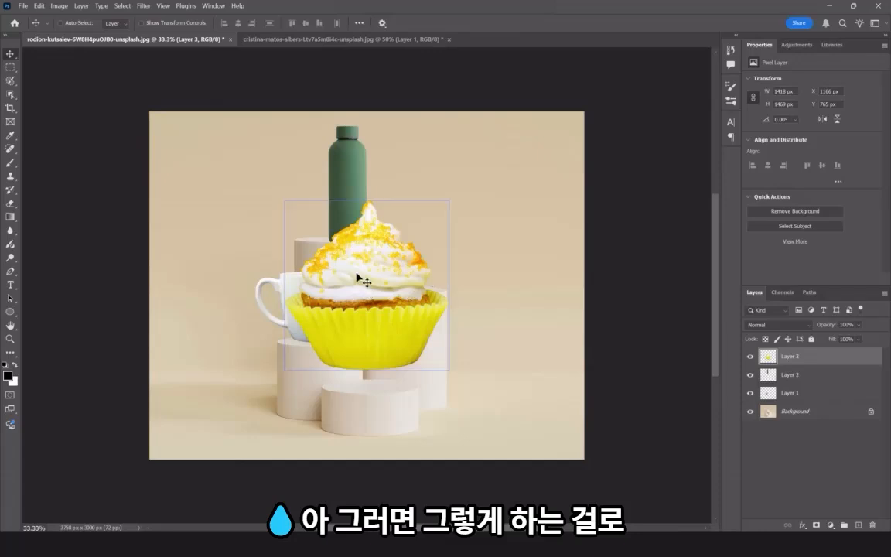
pyautogui.moveTo(357, 276); pyautogui.dragTo(408, 206)
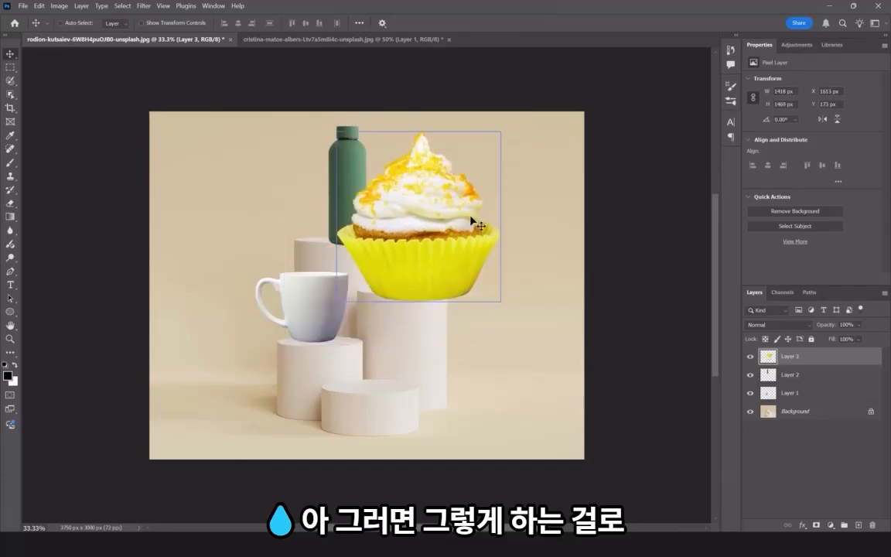
# Scale the cupcake proportionally to about 51% and place it on the lowest front podium.
pyautogui.hotkey('ctrl', 't')
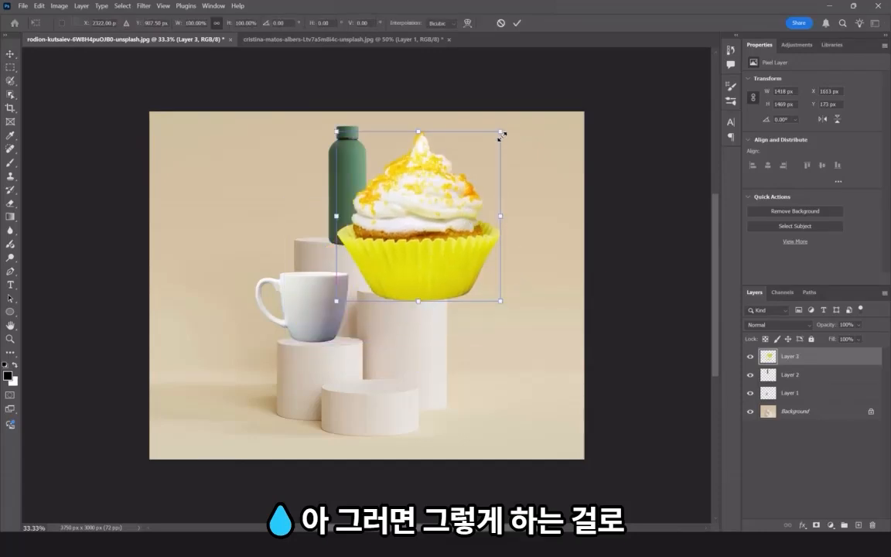
pyautogui.moveTo(502, 128); pyautogui.dragTo(422, 215)
pyautogui.moveTo(385, 263); pyautogui.dragTo(377, 341)
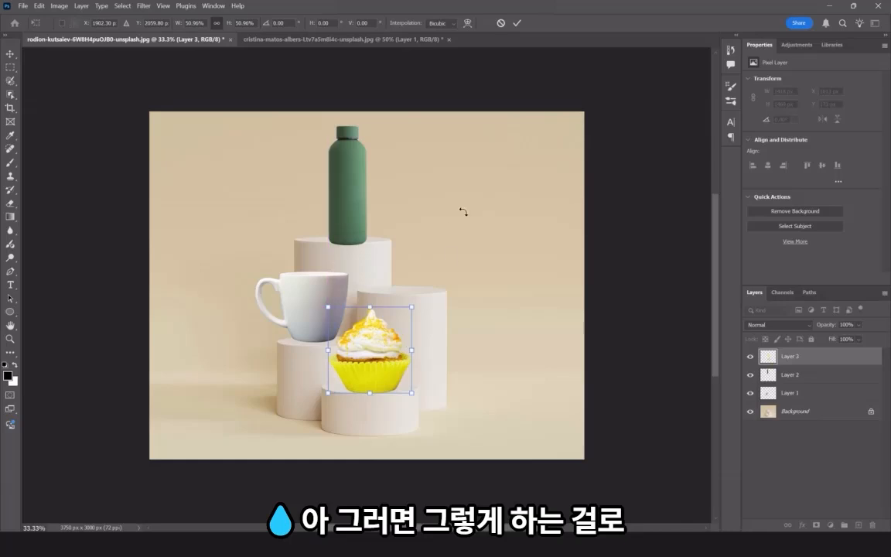
pyautogui.press('Return')
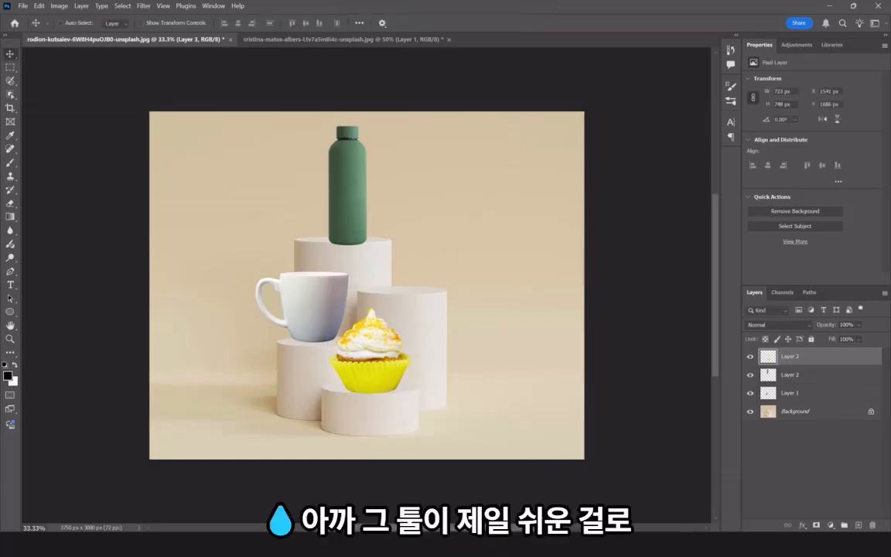
# Open the photo of the terracotta vase with eucalyptus branches from the 3선택 folder as a separate document.
pyautogui.hotkey('alt', 'Tab')
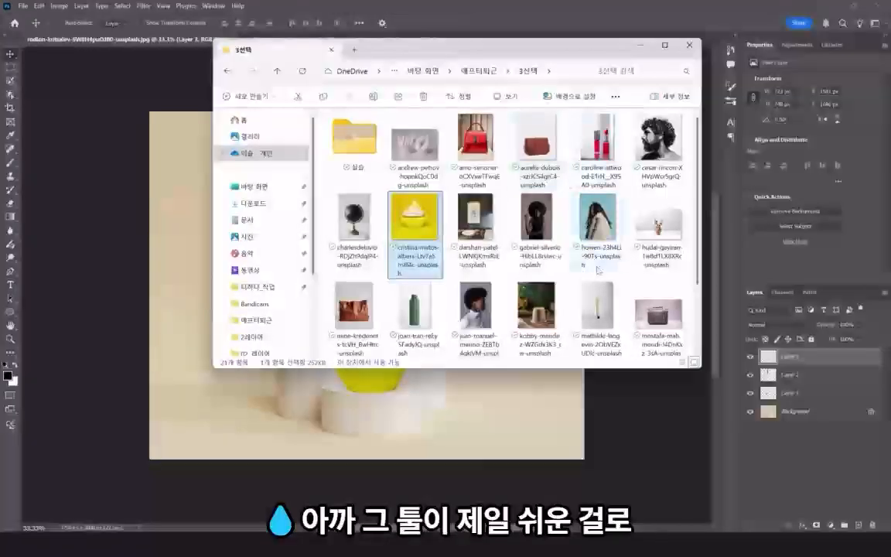
pyautogui.scroll(-2, 622, 255)
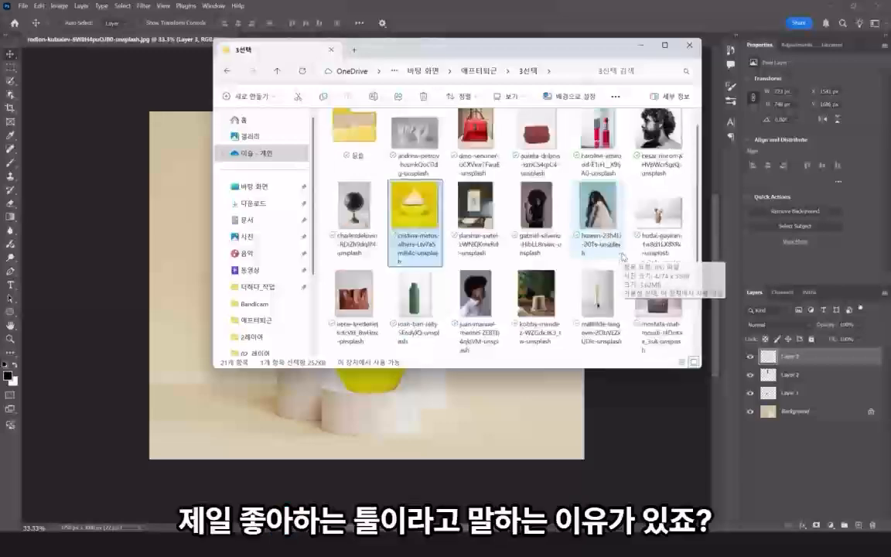
pyautogui.scroll(2, 623, 255)
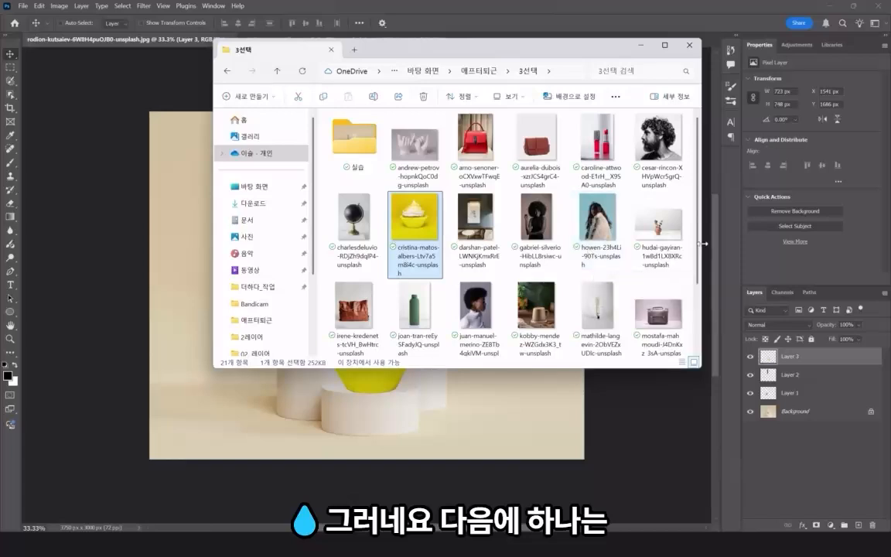
pyautogui.moveTo(657, 232); pyautogui.dragTo(562, 25)
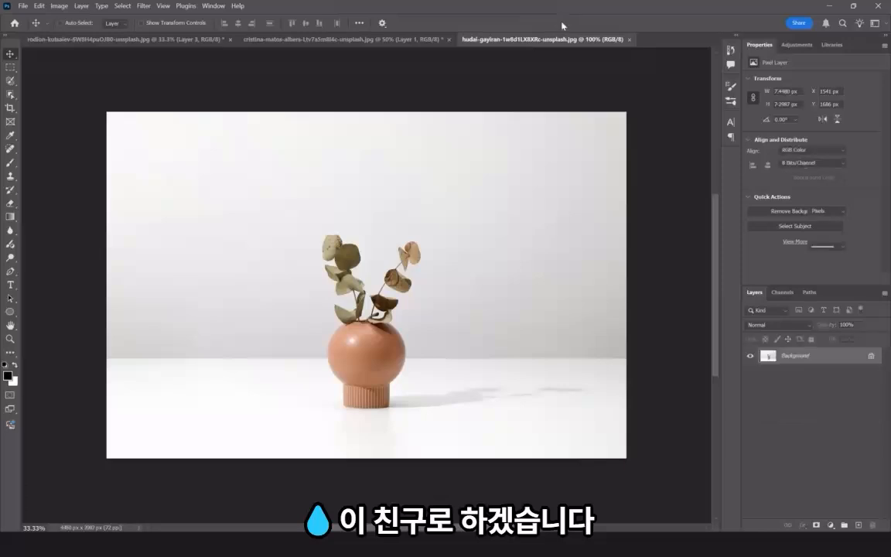
# Select the whole vase with its branches using the Object Selection Tool.
pyautogui.click(11, 95)
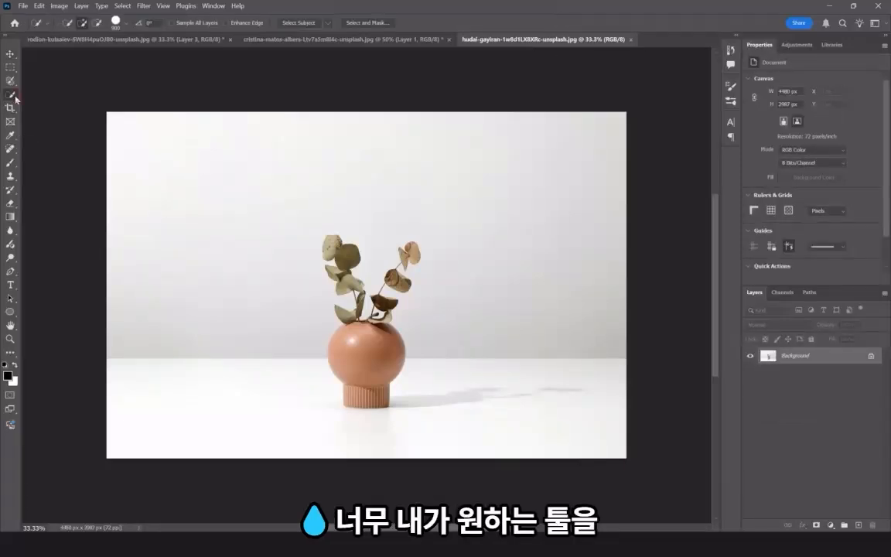
pyautogui.rightClick(16, 97)
pyautogui.click(64, 94)
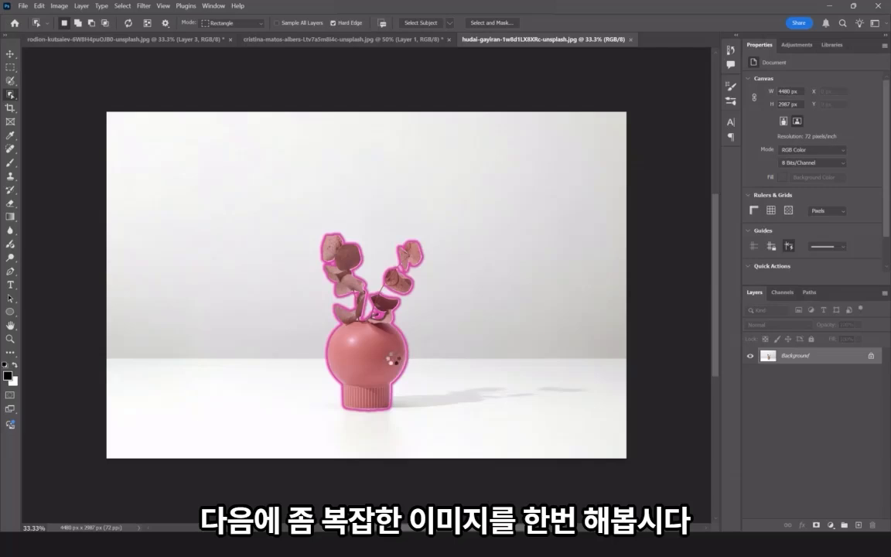
pyautogui.click(391, 341)
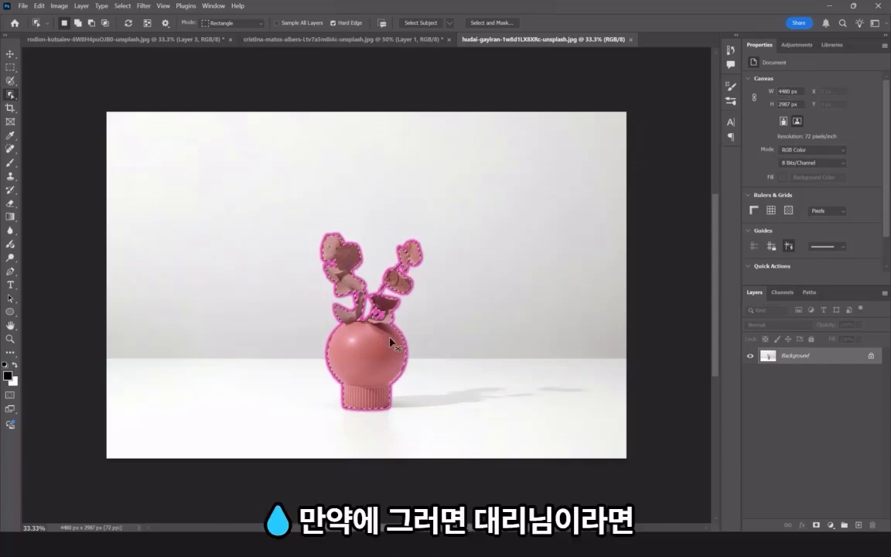
# Copy the selected vase into the podium document and move it onto the right podium.
pyautogui.hotkey('ctrl', 'c')
pyautogui.hotkey('ctrl', 'Tab')
pyautogui.hotkey('ctrl', 'v')
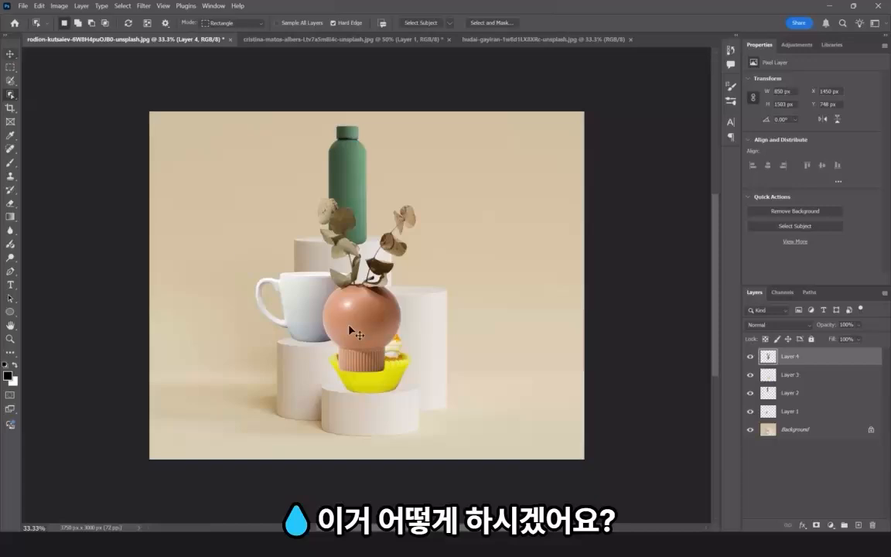
pyautogui.click(10, 54)
pyautogui.moveTo(361, 337); pyautogui.dragTo(402, 253)
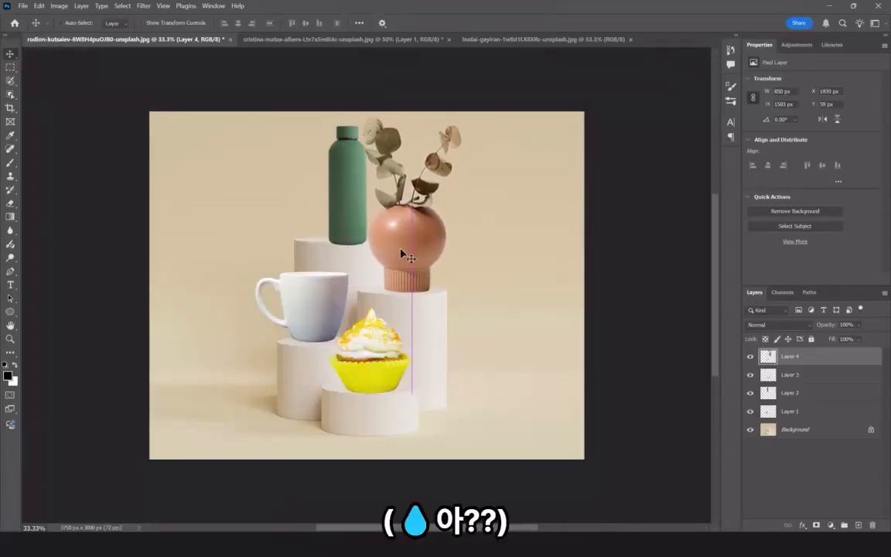
# Scale the vase proportionally to about 54% and centre it on top of the right podium.
pyautogui.hotkey('ctrl', 't')
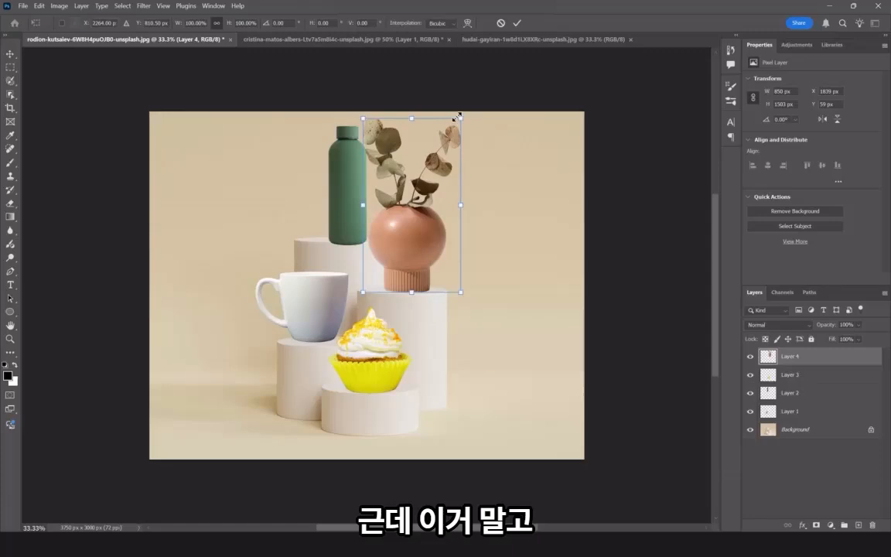
pyautogui.moveTo(461, 118); pyautogui.dragTo(416, 197)
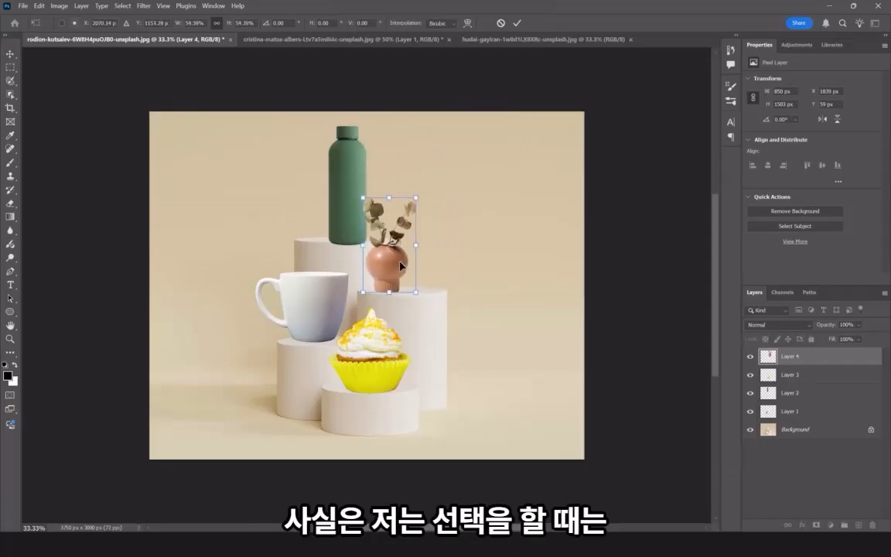
pyautogui.moveTo(400, 265); pyautogui.dragTo(418, 268)
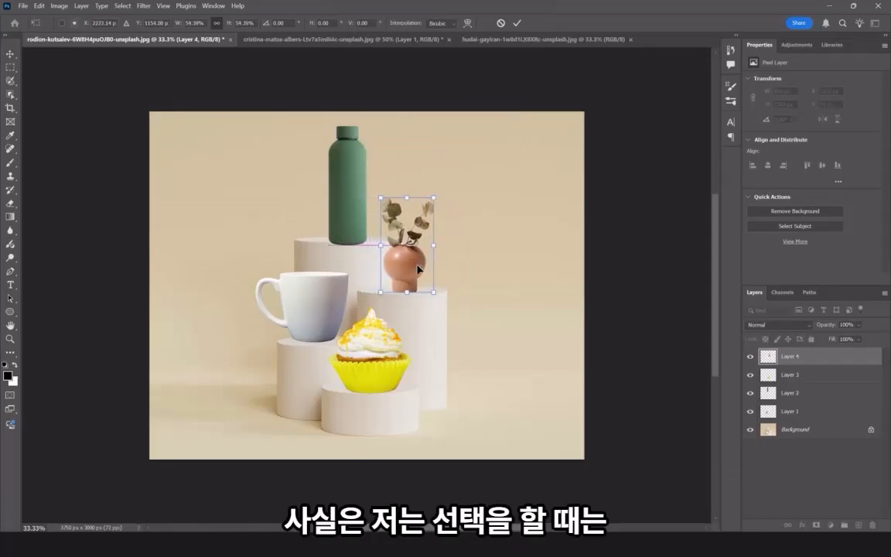
pyautogui.press('Return')
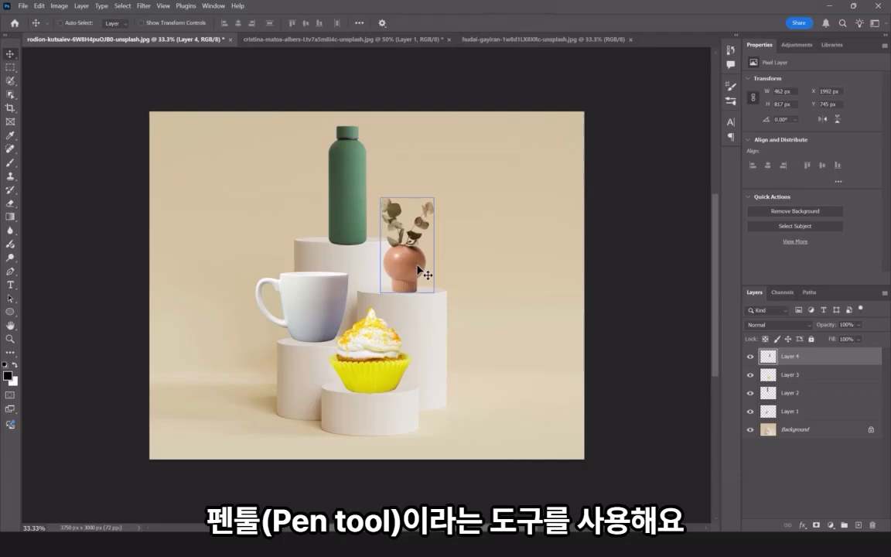
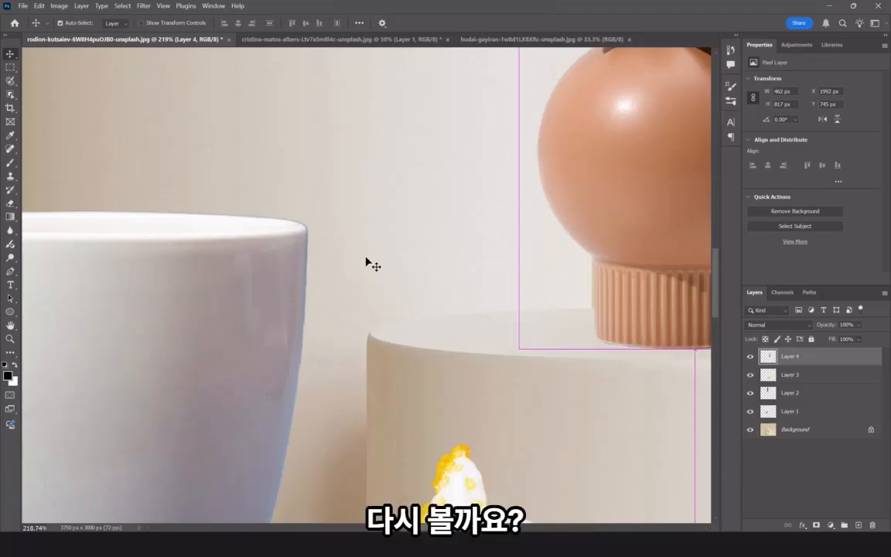
# Save the composition as a layered PSD in the 실습 folder, adding _원본 to the file name and keeping Maximize Compatibility on.
pyautogui.hotkey('ctrl', '0')
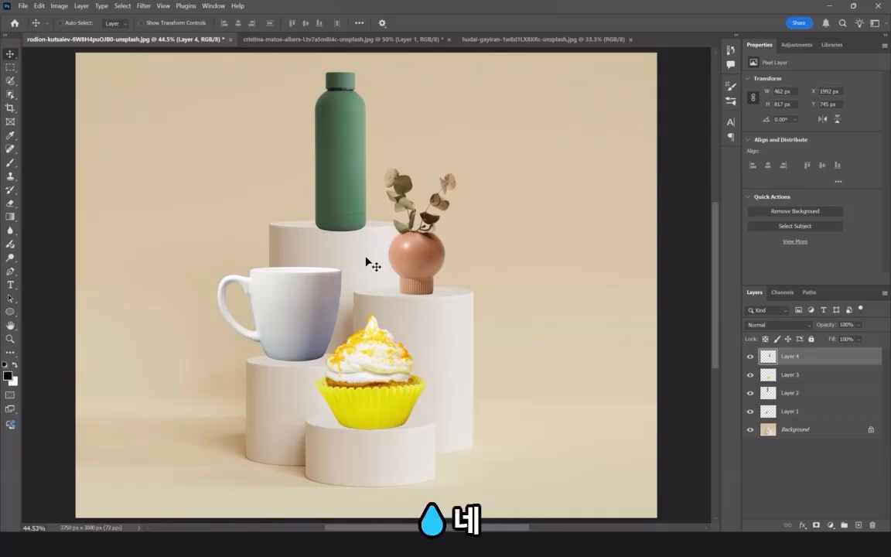
pyautogui.click(22, 6)
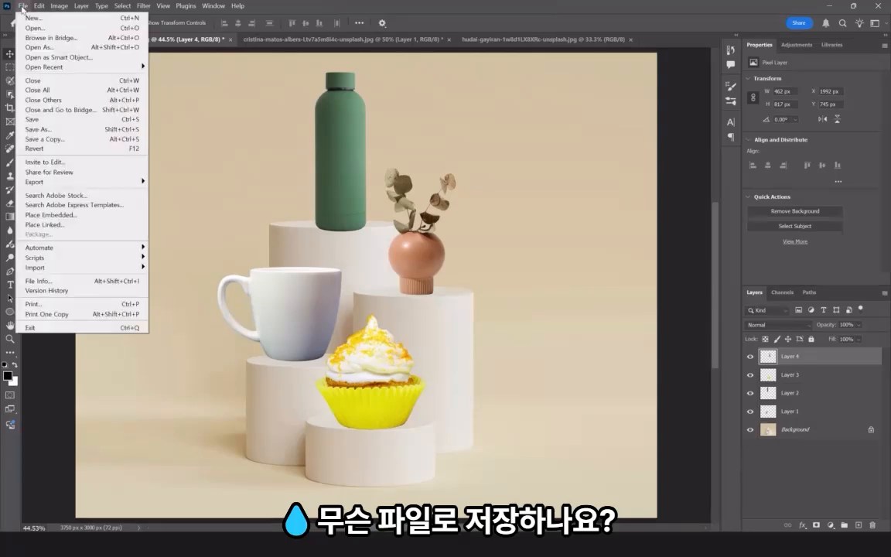
pyautogui.click(80, 121)
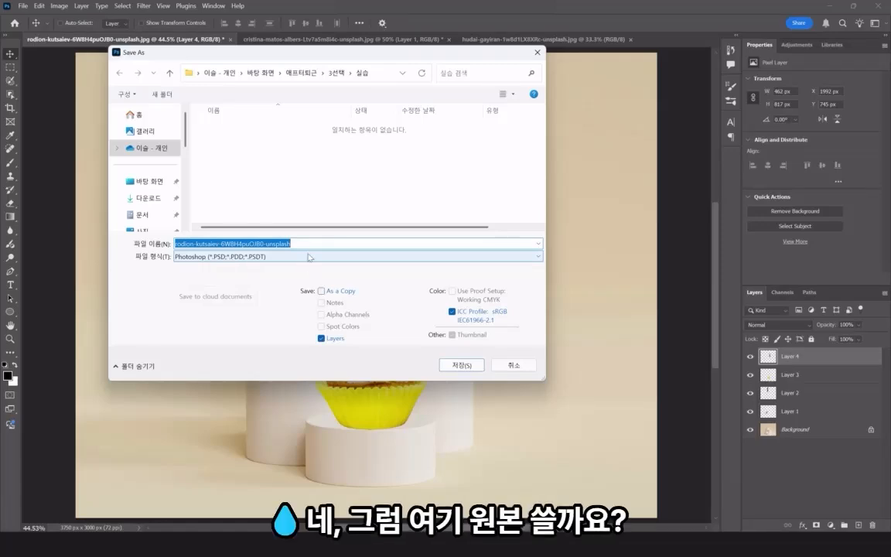
pyautogui.click(349, 243)
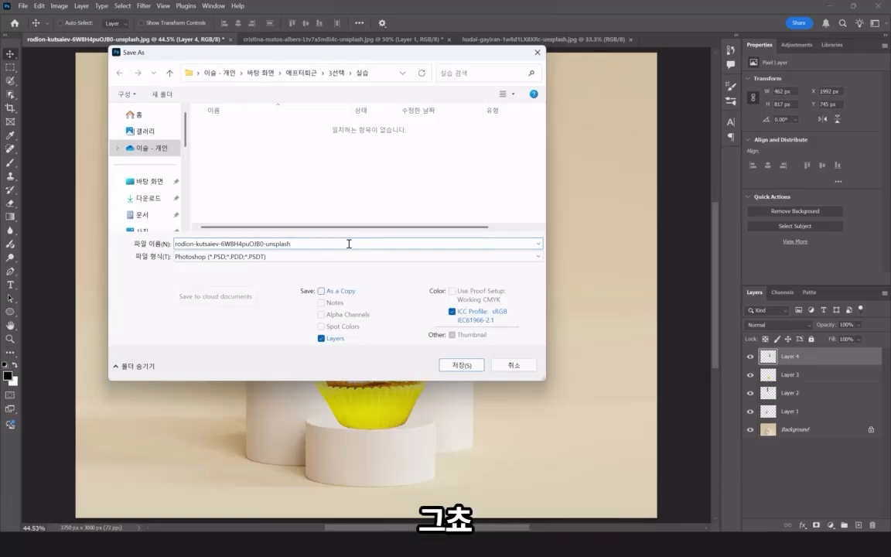
pyautogui.write('_')
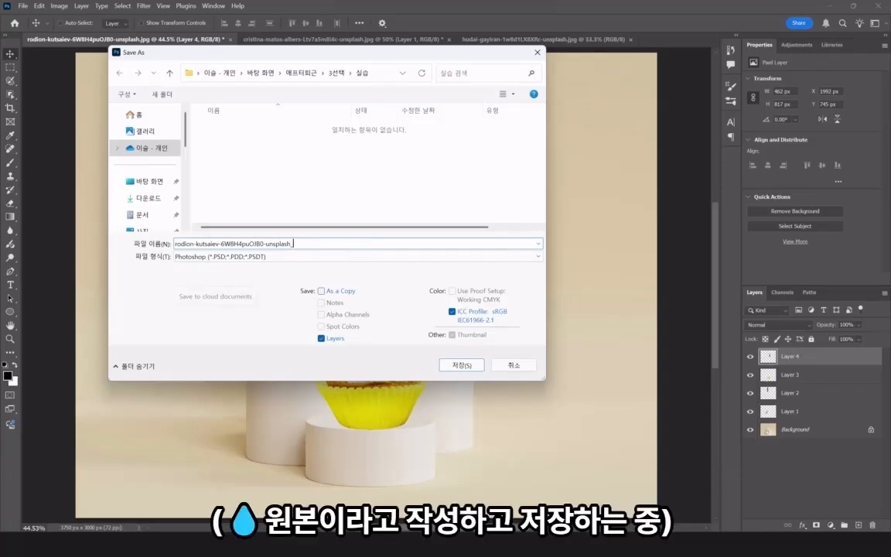
pyautogui.write('d')
pyautogui.press('BackSpace')
pyautogui.write('원본')
pyautogui.click(462, 365)
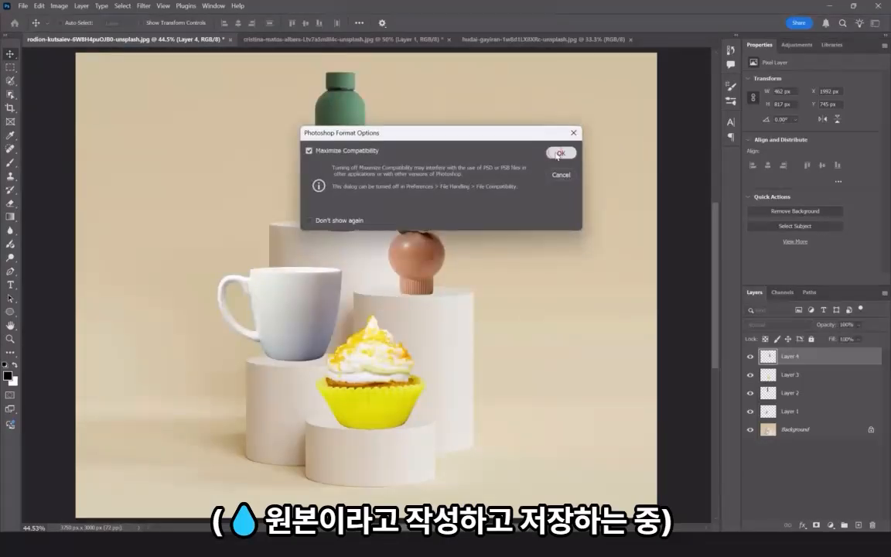
pyautogui.click(561, 150)
# Try to save the podium document again with Save As.
pyautogui.click(22, 7)
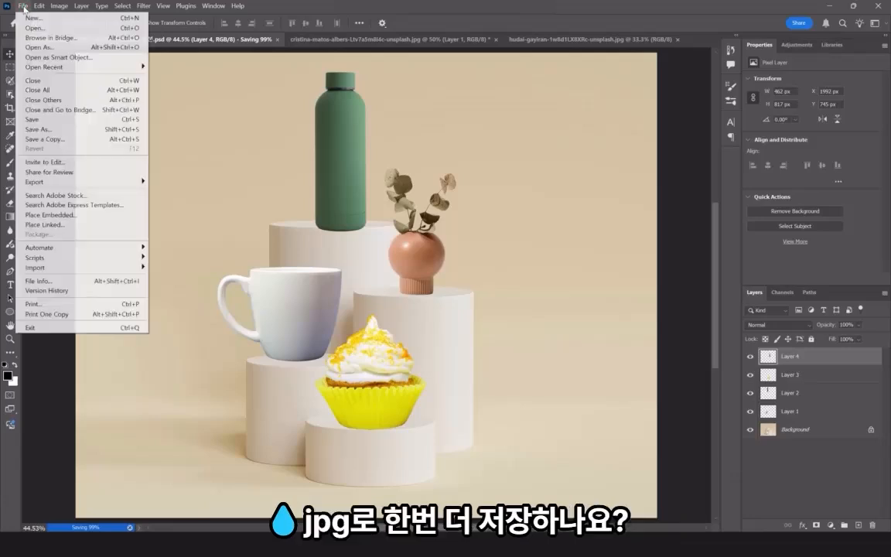
pyautogui.click(66, 131)
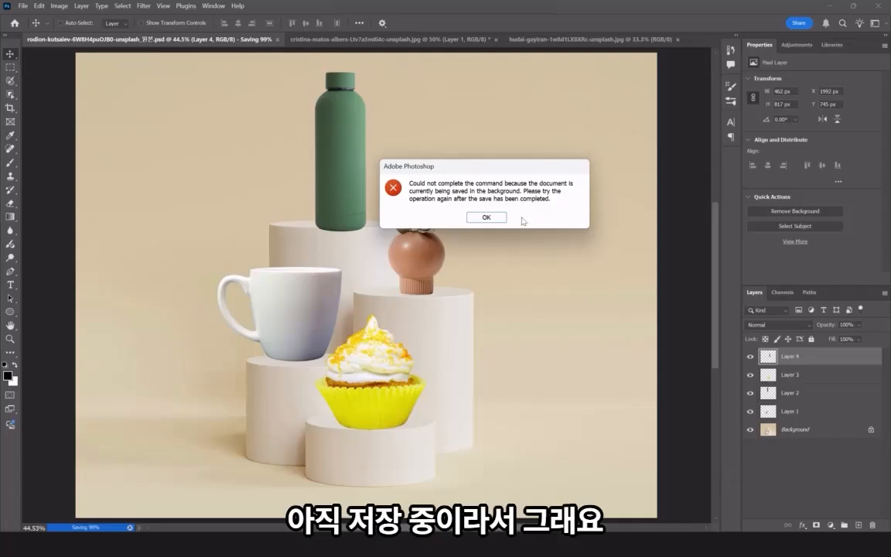
pyautogui.click(487, 217)
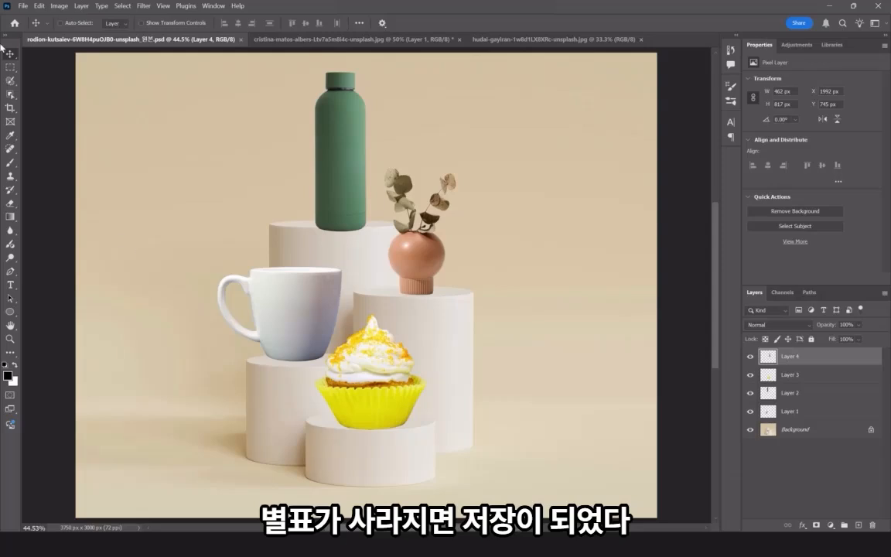
# Start saving the podium composition again and choose JPEG as the file format.
pyautogui.click(23, 5)
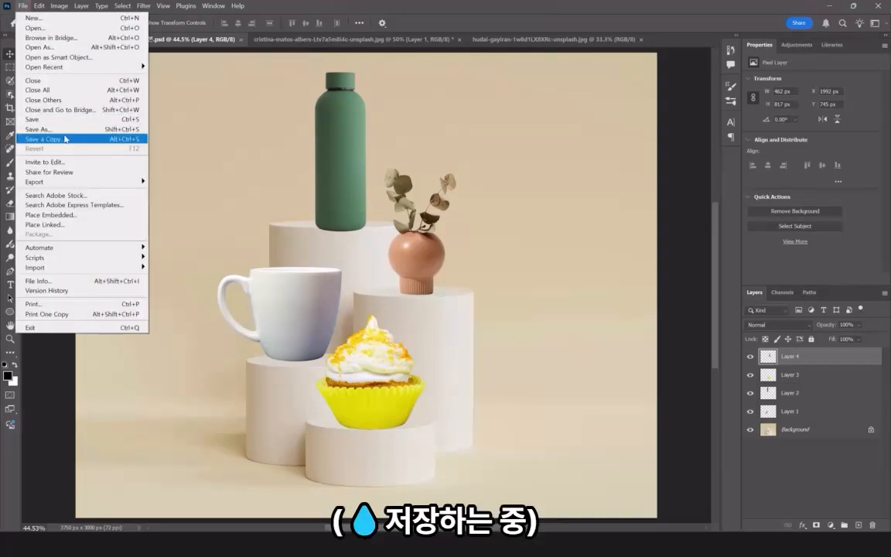
pyautogui.click(61, 119)
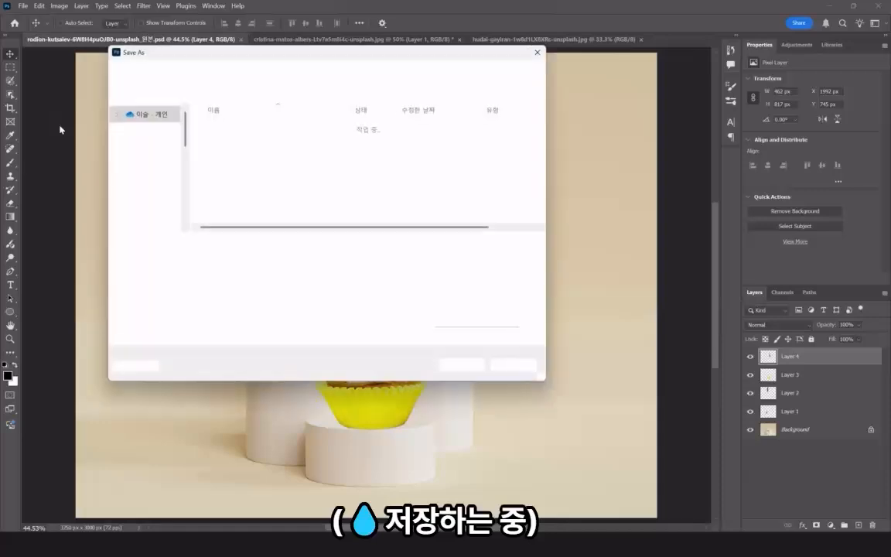
pyautogui.click(277, 244)
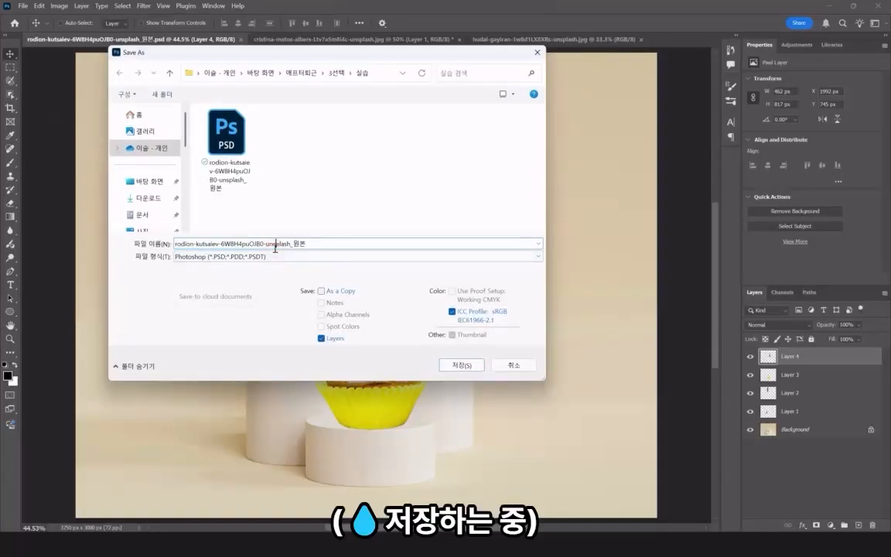
pyautogui.click(275, 256)
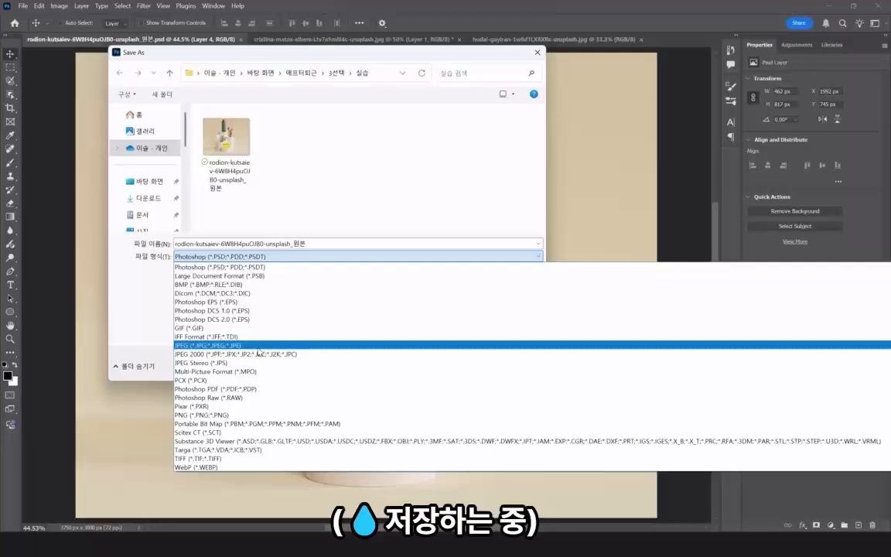
pyautogui.click(257, 350)
# Re-enter the _원본 suffix in the file name and save the JPEG at Maximum quality 12, Progressive with 3 scans.
pyautogui.click(328, 241)
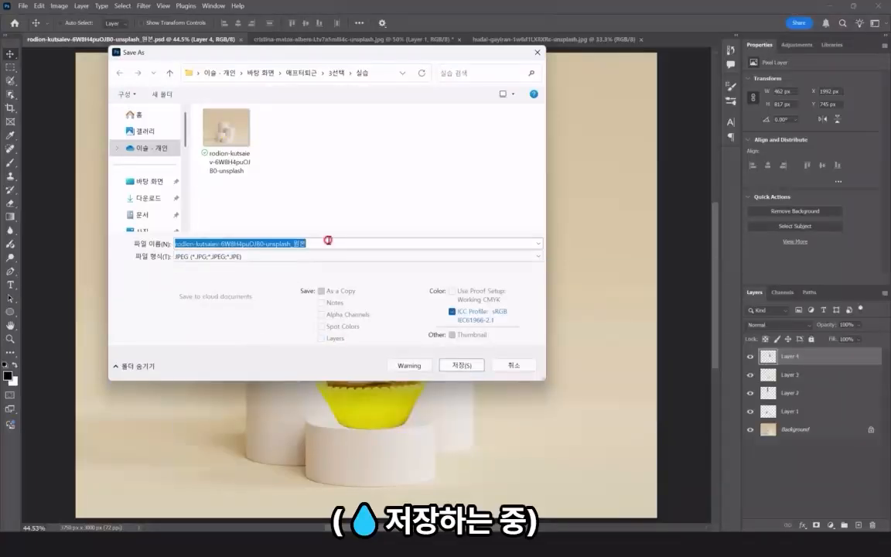
pyautogui.click(328, 244)
pyautogui.press('BackSpace')
pyautogui.press('BackSpace')
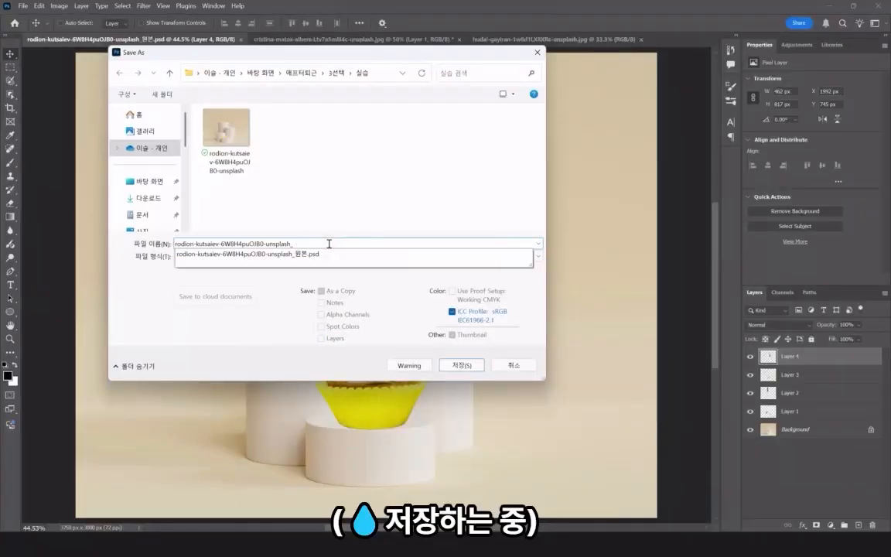
pyautogui.press('BackSpace')
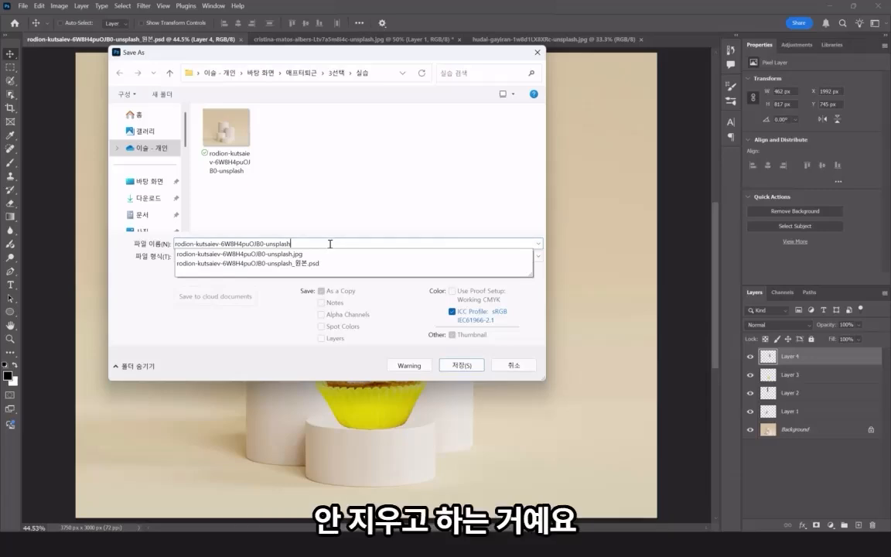
pyautogui.write('_')
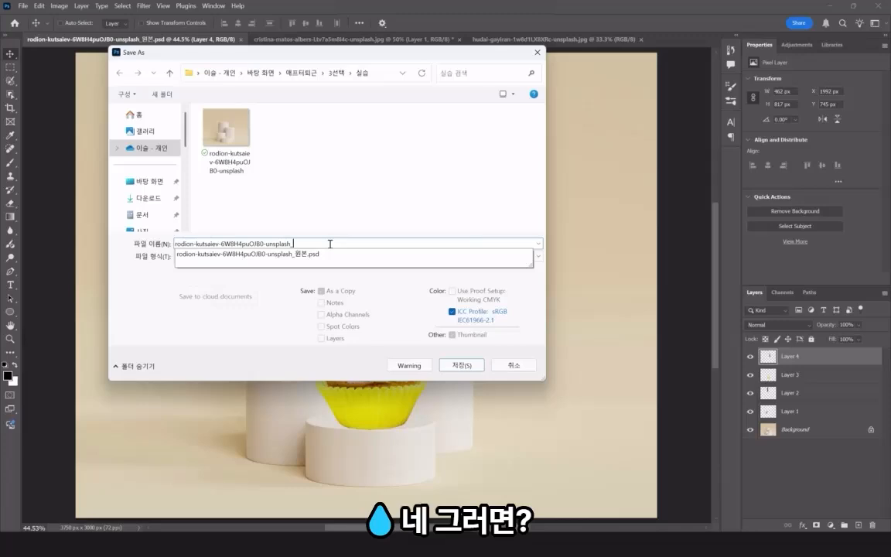
pyautogui.write('원본')
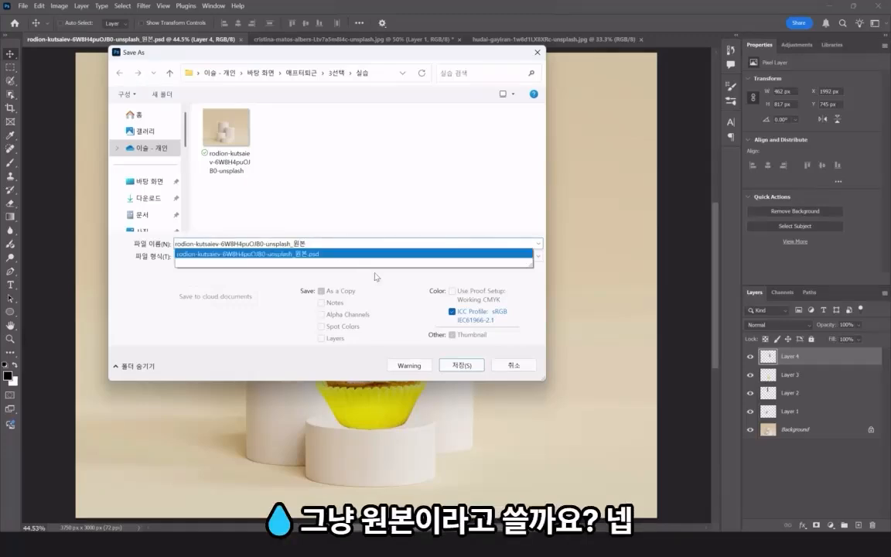
pyautogui.click(464, 368)
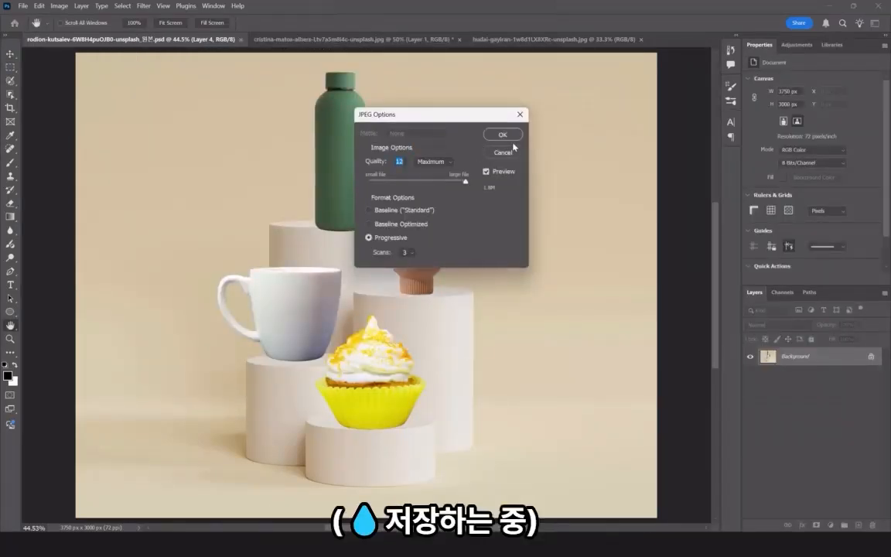
pyautogui.click(514, 137)
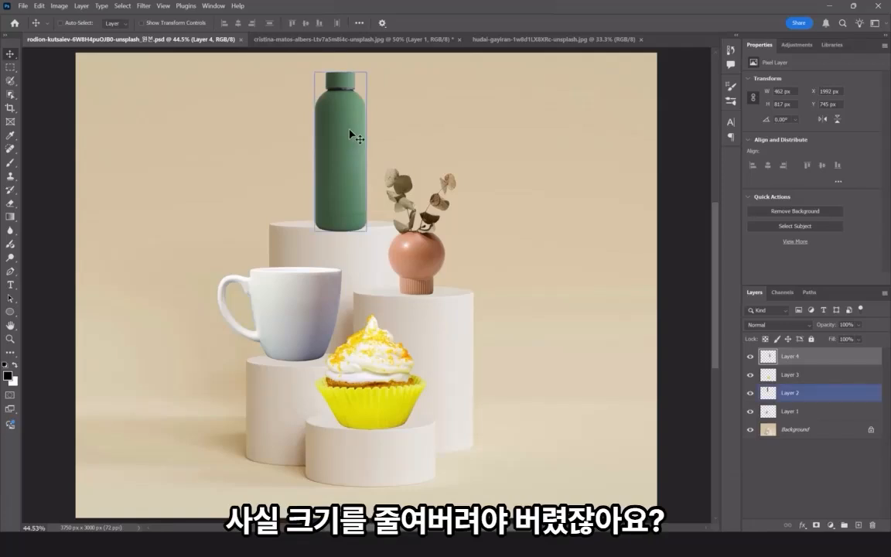
# In the terracotta vase photo, copy the selected vase to its own layer and hide the Background layer.
pyautogui.click(479, 39)
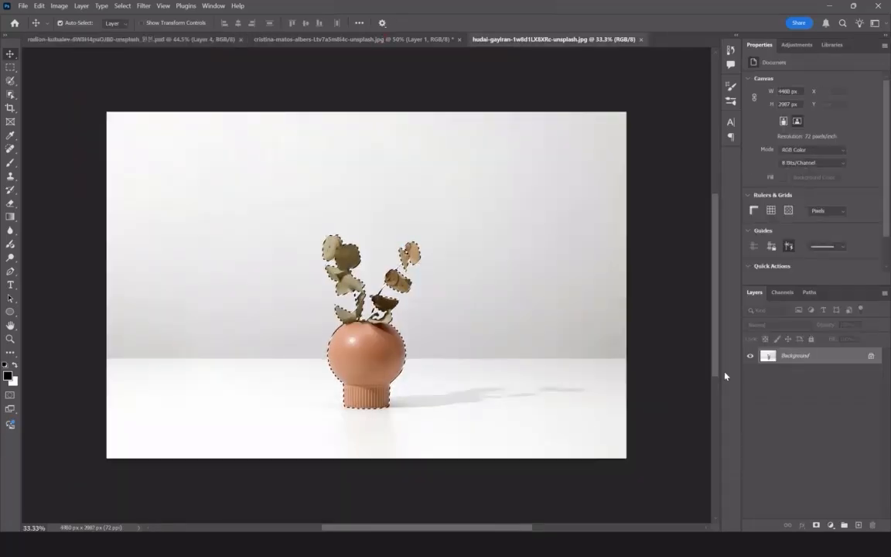
pyautogui.hotkey('ctrl', 'j')
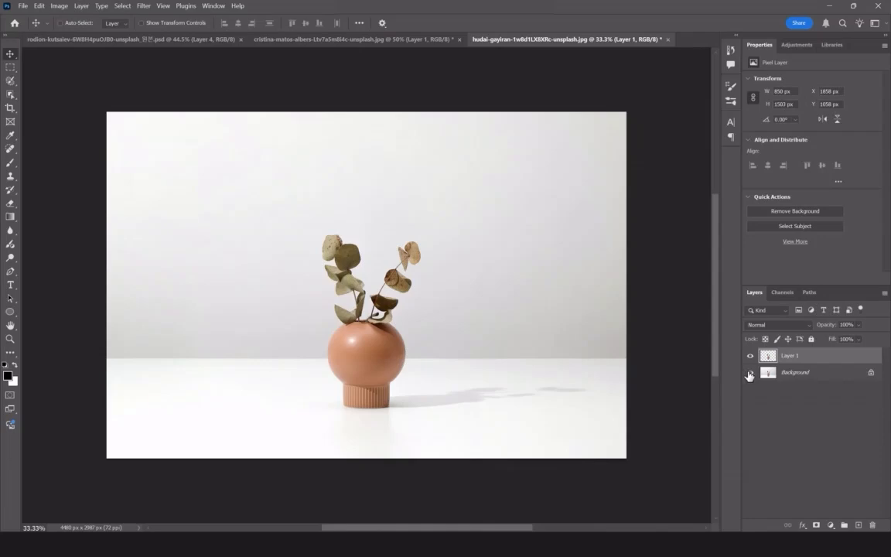
pyautogui.click(750, 373)
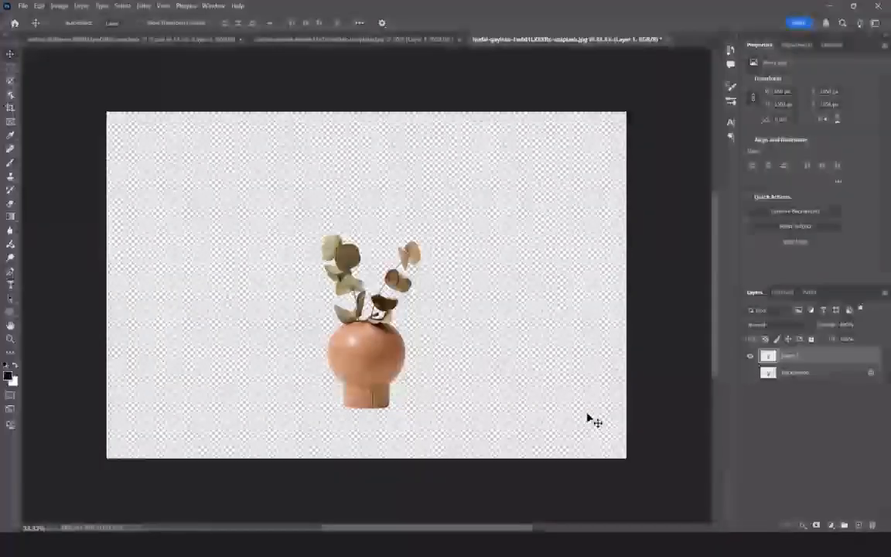
# Start a Save As of the transparent vase cutout and choose PNG as the file format.
pyautogui.click(24, 7)
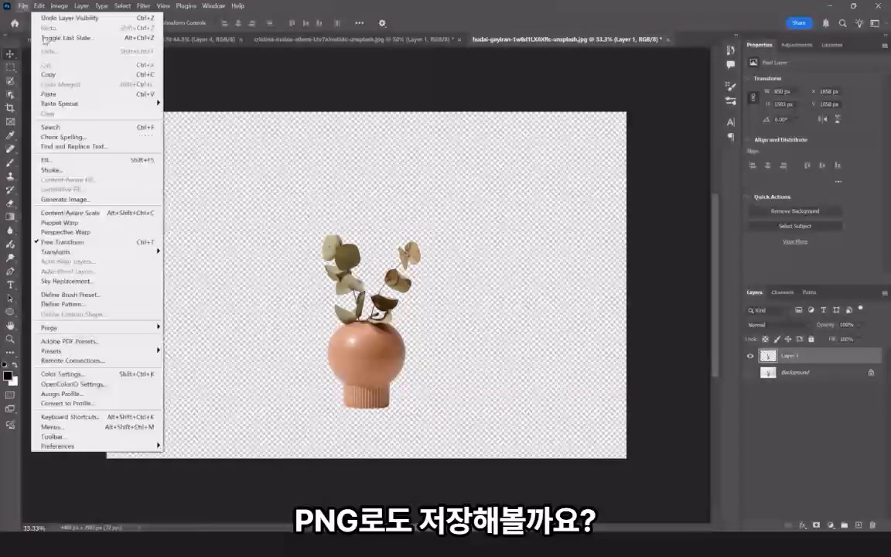
pyautogui.click(20, 7)
pyautogui.click(21, 7)
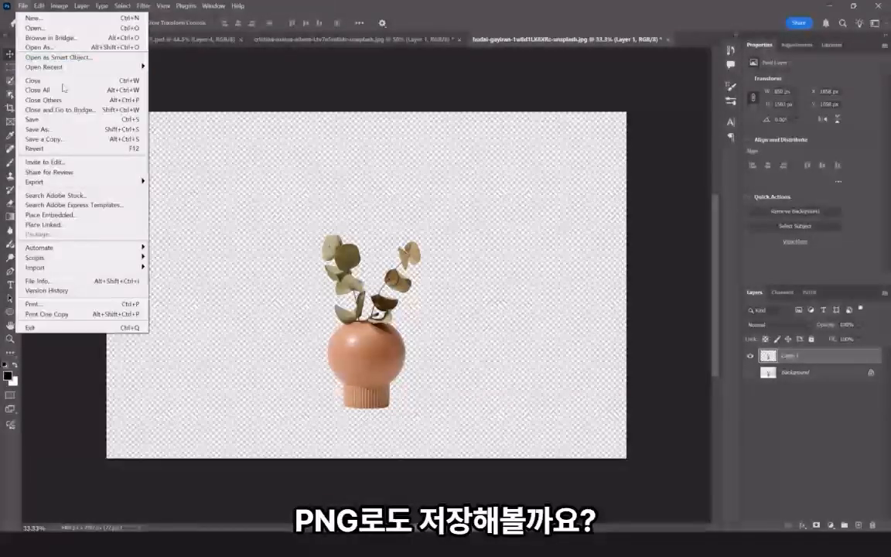
pyautogui.click(72, 130)
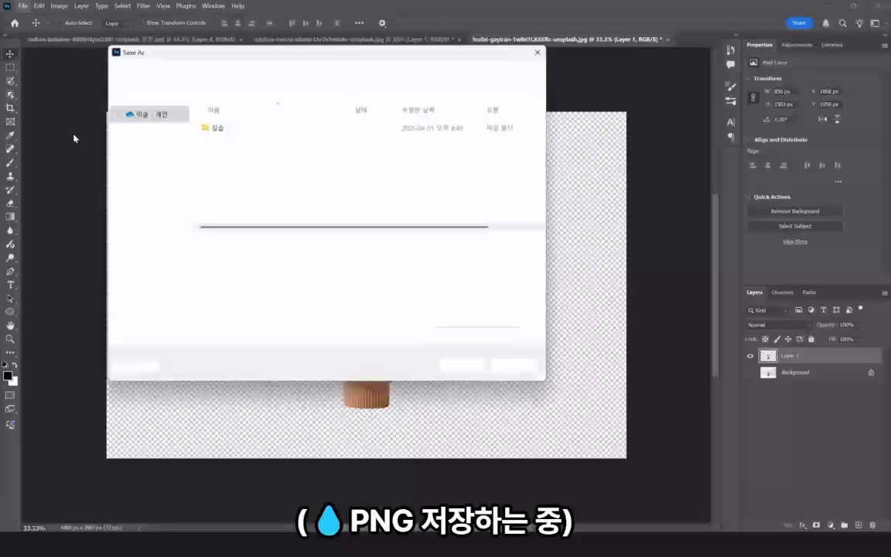
pyautogui.click(280, 257)
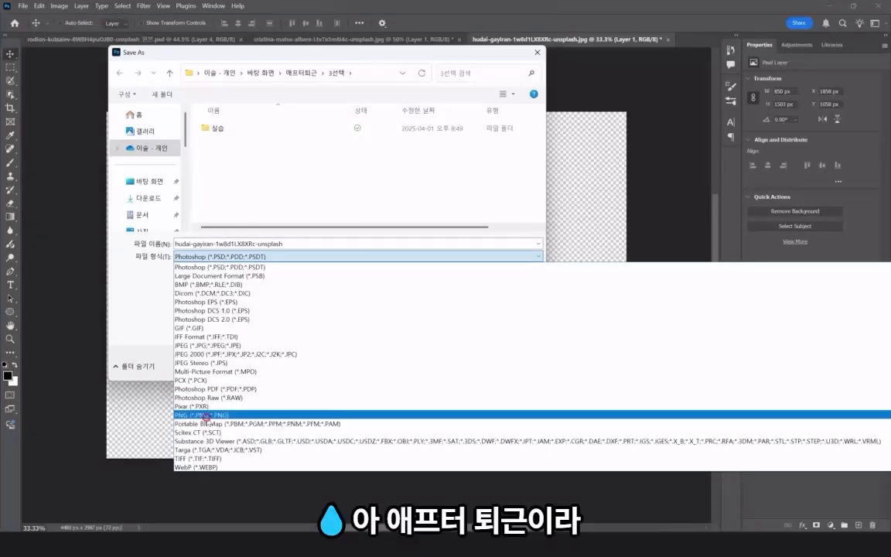
pyautogui.click(221, 414)
# Append _화분 to the file name and save the PNG in the 3선택 folder with the Large file size option.
pyautogui.click(321, 244)
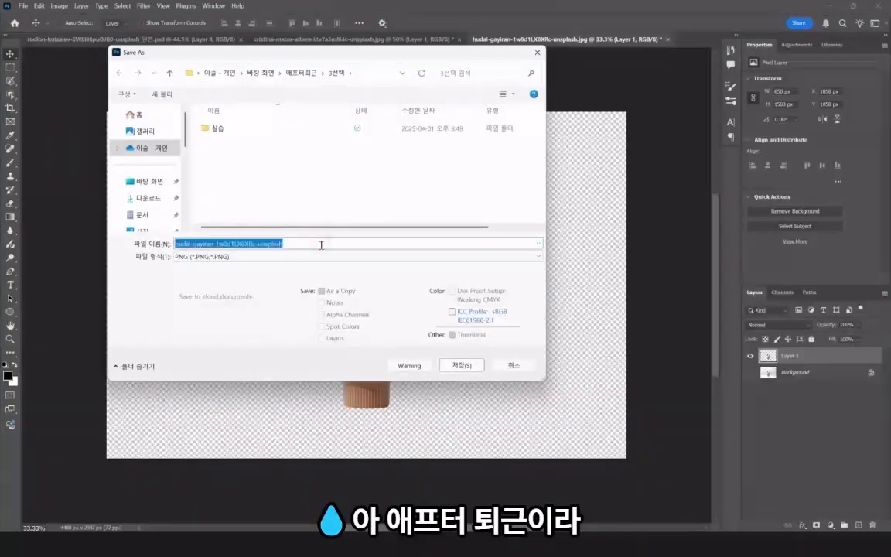
pyautogui.click(321, 244)
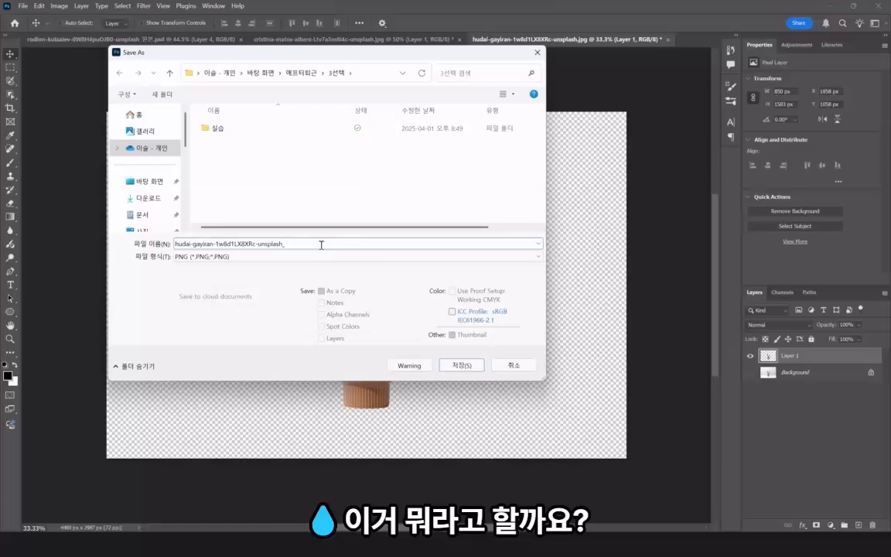
pyautogui.write('화분')
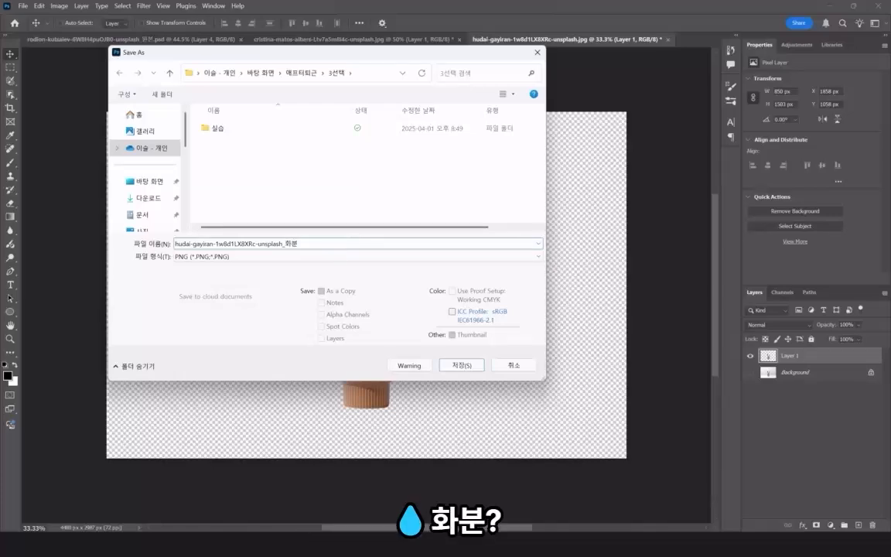
pyautogui.click(461, 364)
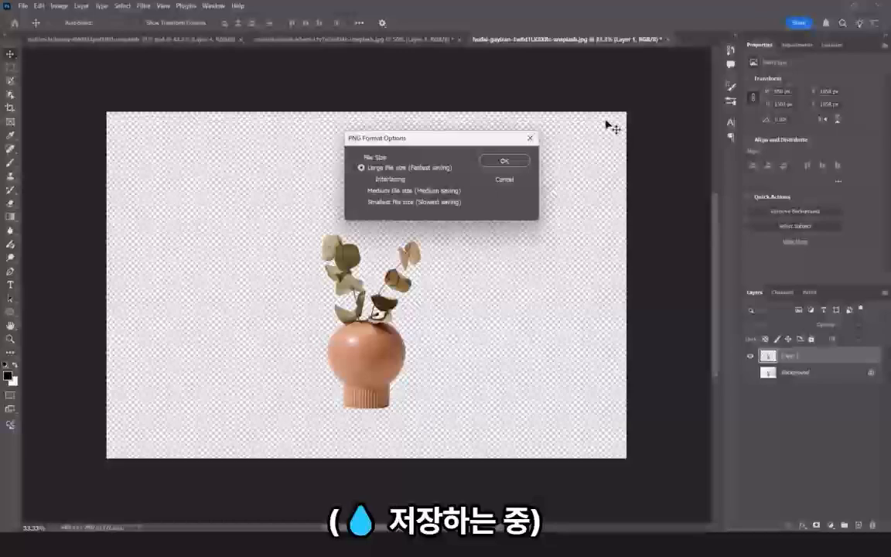
pyautogui.click(507, 162)
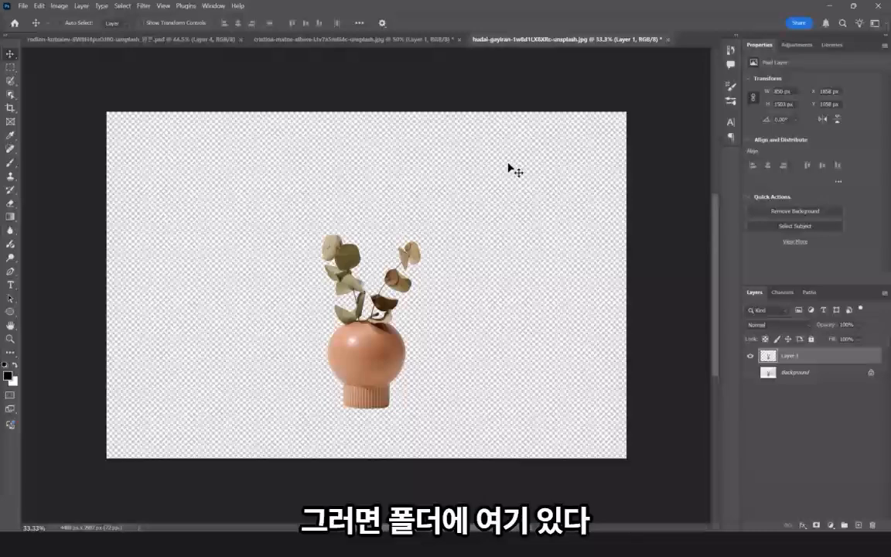
# Switch to File Explorer and preview the saved _화분 PNG from the 3선택 folder to check its transparent background.
pyautogui.hotkey('alt', 'Tab')
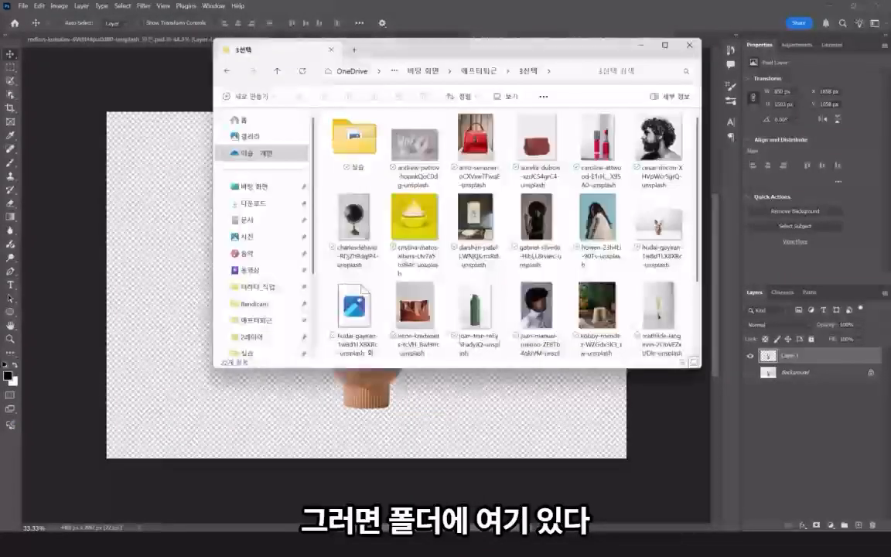
pyautogui.scroll(-3, 400, 234)
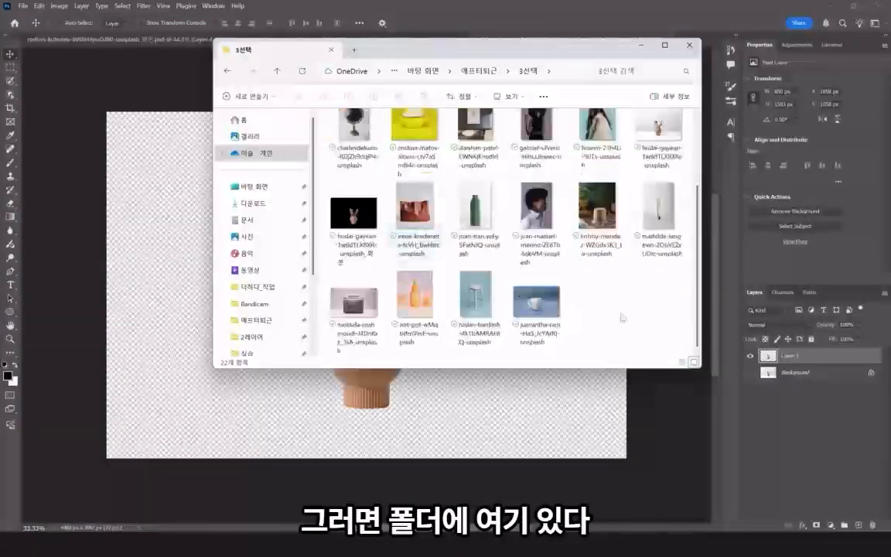
pyautogui.click(362, 218)
pyautogui.scroll(1, 333, 263)
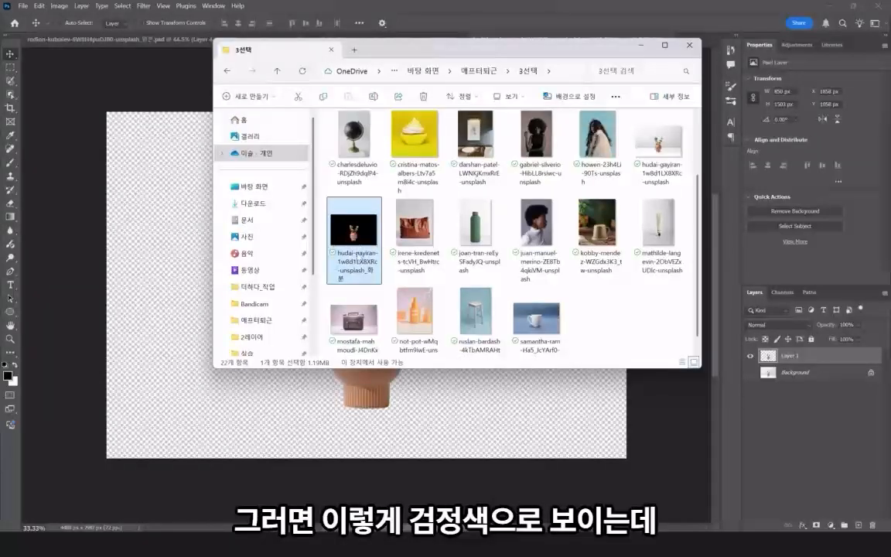
pyautogui.doubleClick(353, 232)
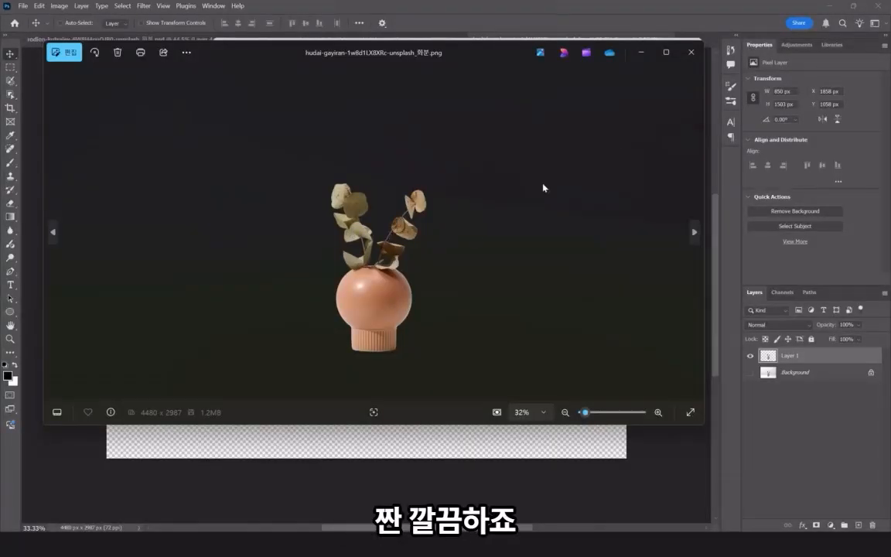
pyautogui.click(691, 52)
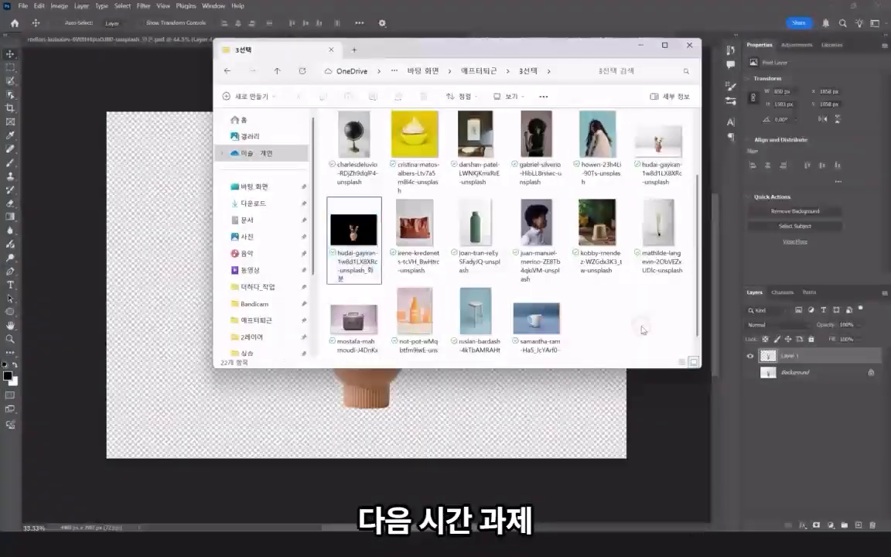
pyautogui.scroll(2, 641, 329)
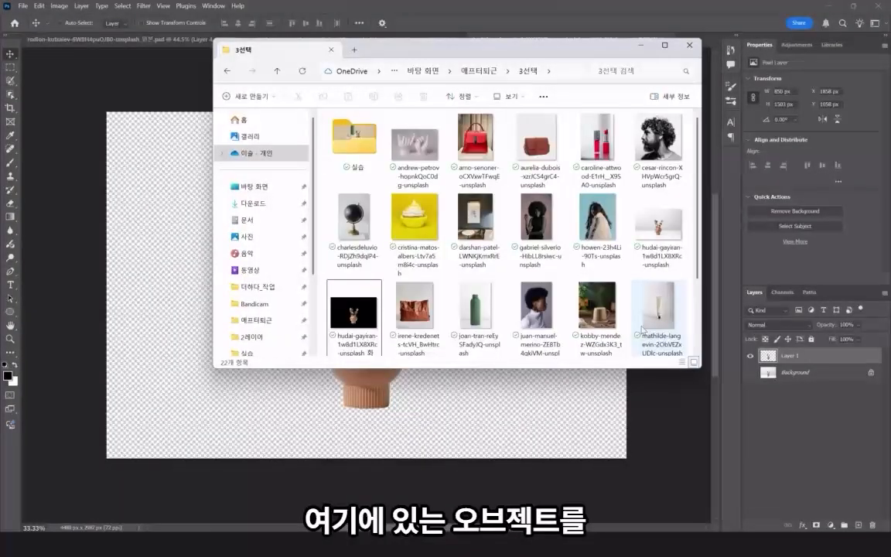
pyautogui.click(528, 229)
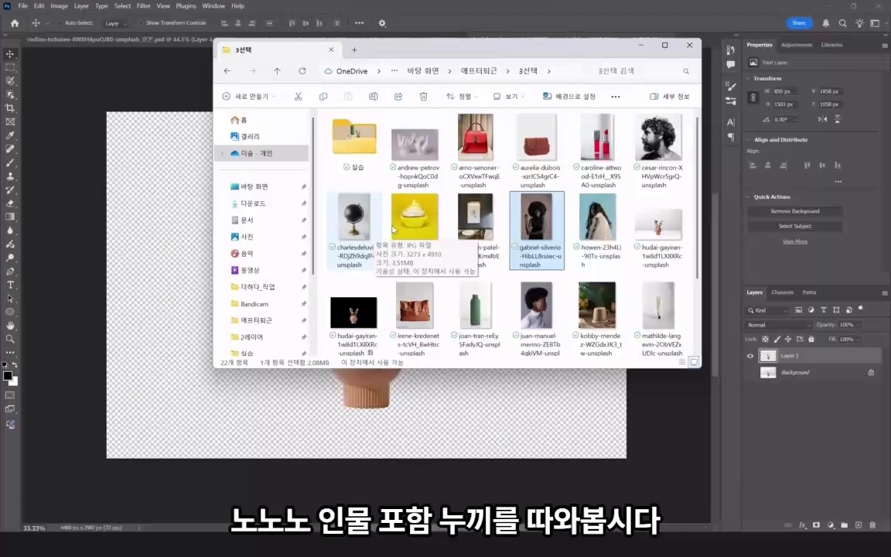
pyautogui.click(659, 154)
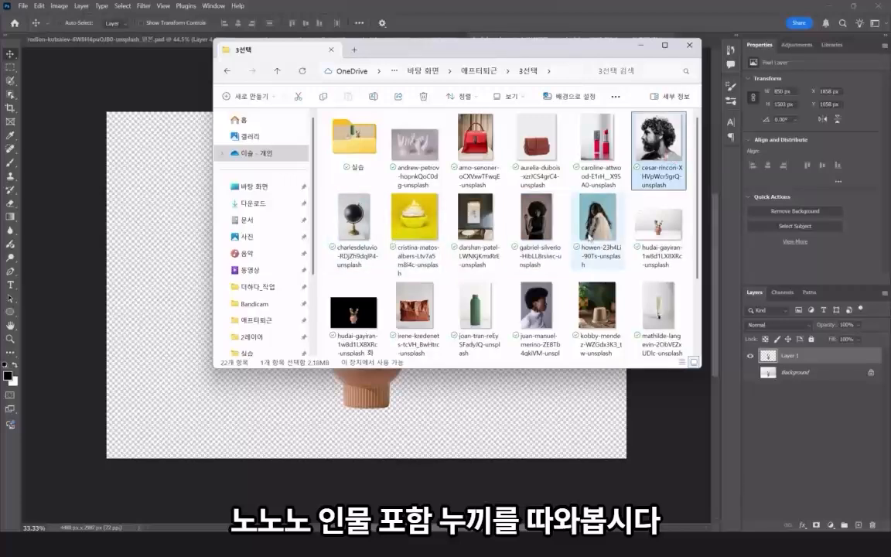